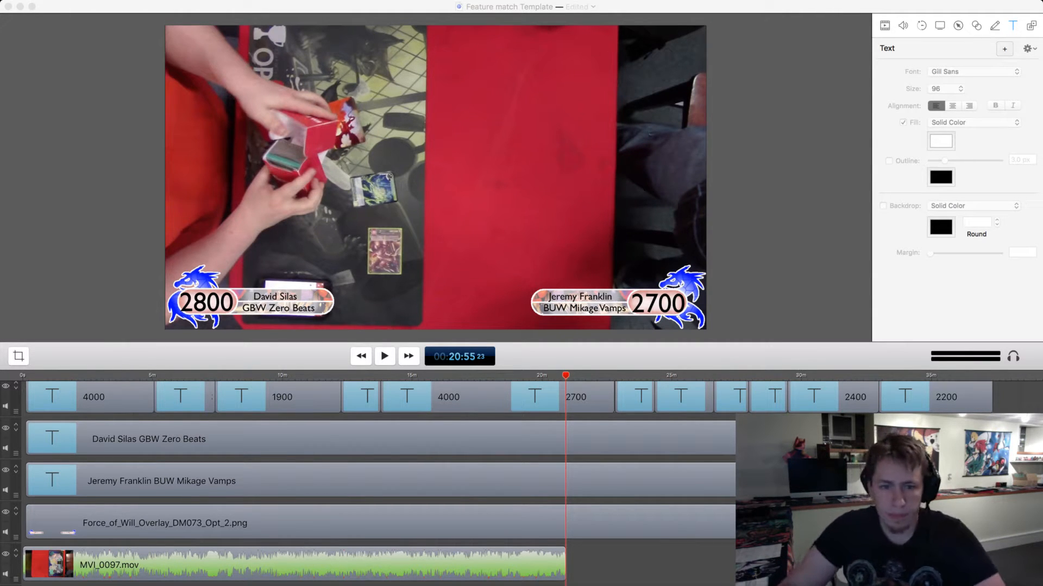
Detach the audio from the MVI_0097.mov clip into its own track.
left_click(294, 565)
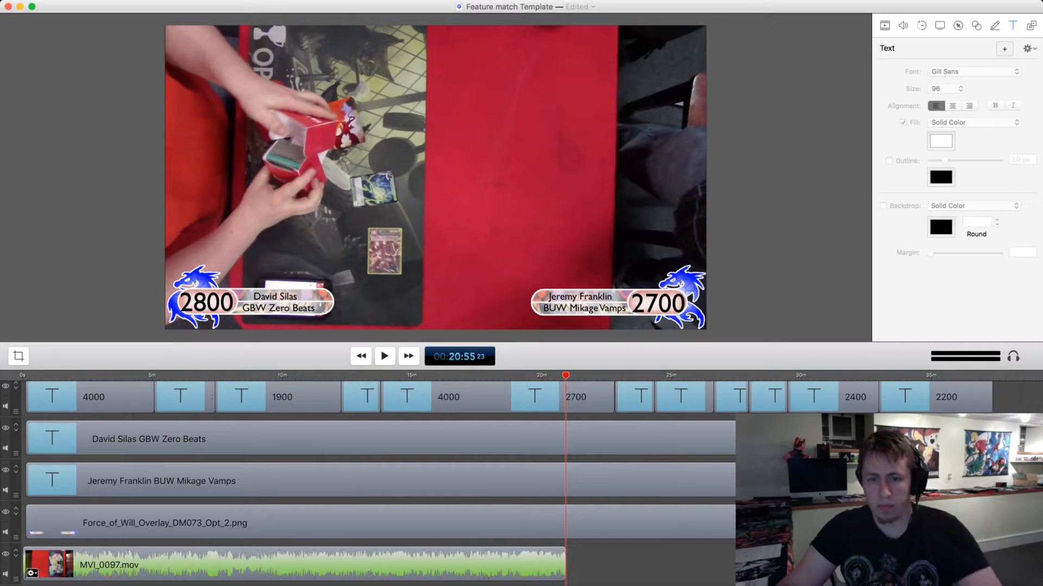
left_click(294, 564)
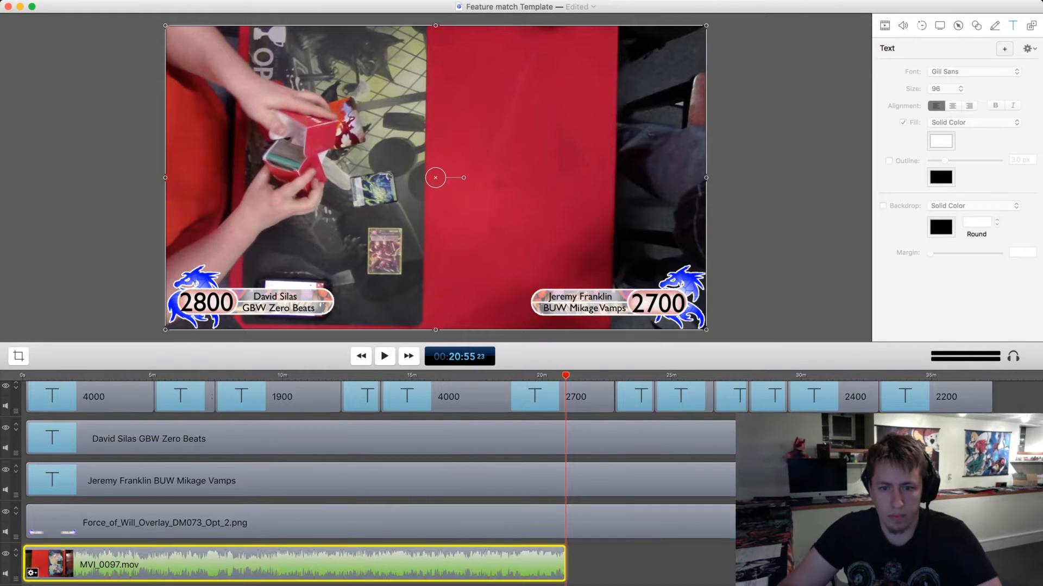
scroll(294, 478, "down", 1)
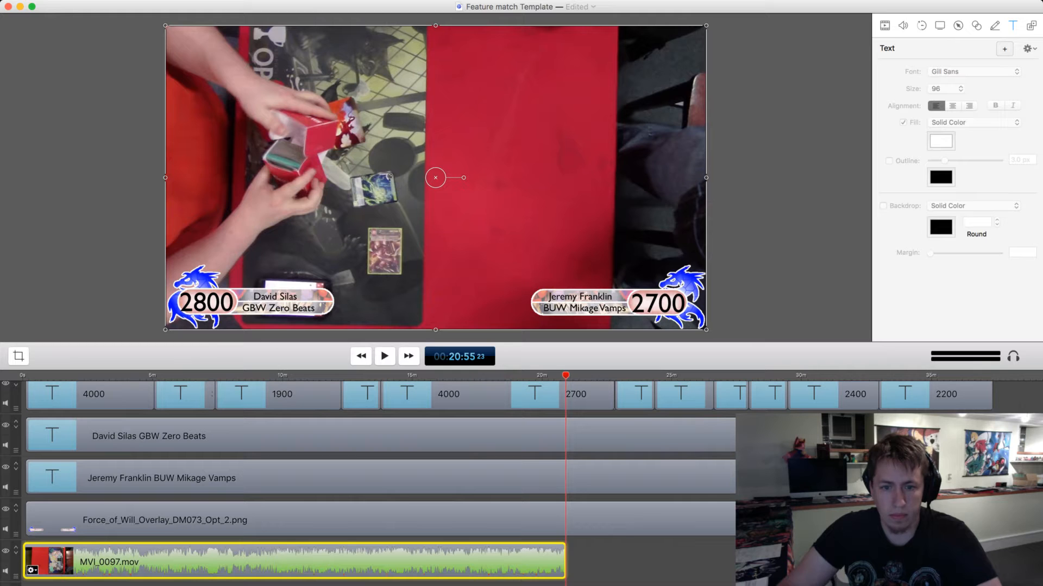
key("shift+super+d")
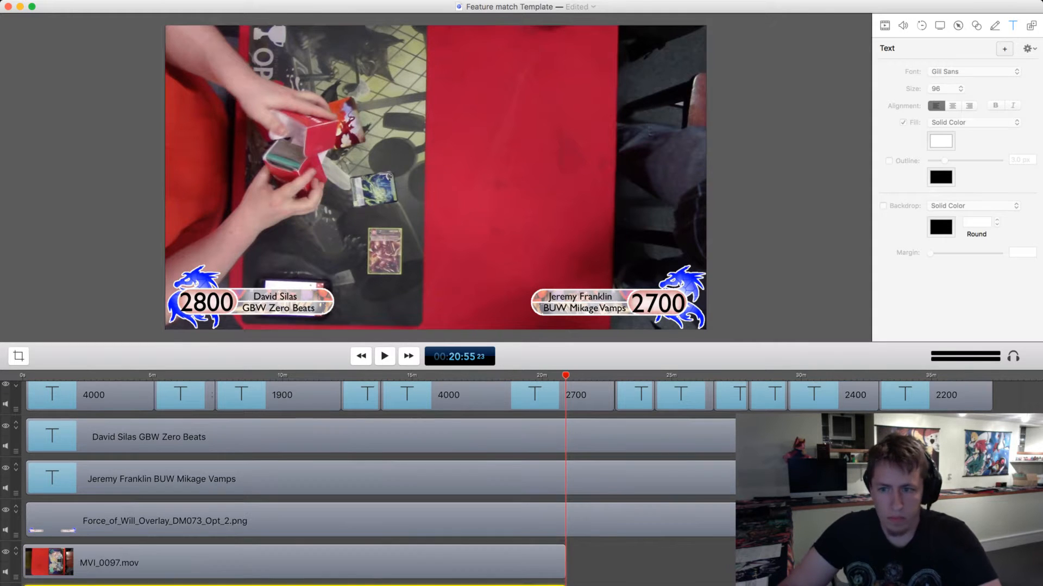
Delete every life-total text clip after the first 4000 clip on both players' life-total tracks.
scroll(65, 484, "up", 3)
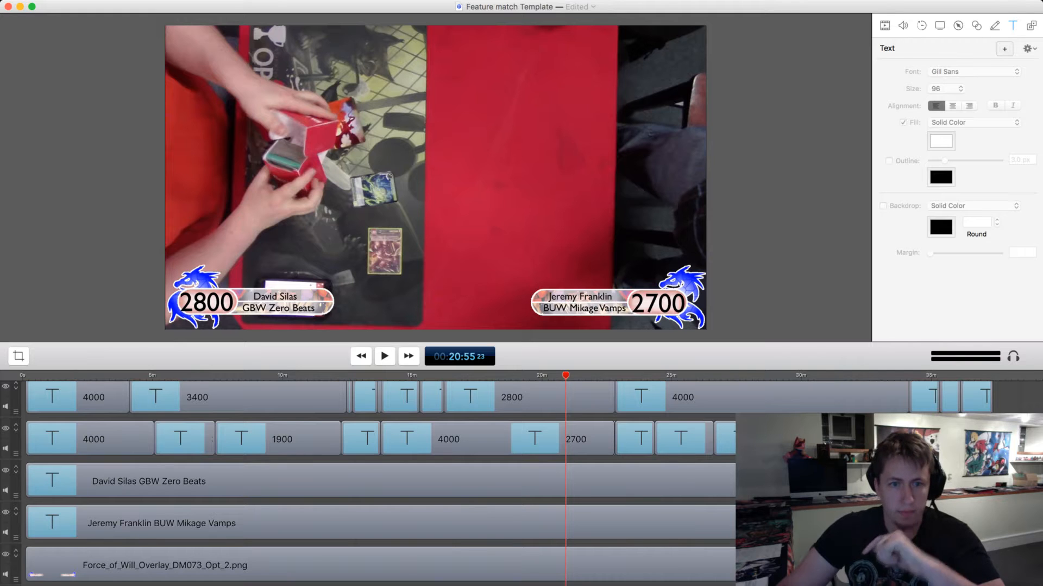
scroll(586, 478, "up", 3)
left_click(587, 477)
left_click_drag(408, 443, 170, 439)
key("Delete")
Replace the player name in the left overlay caption with the new player's full name.
left_click(174, 514)
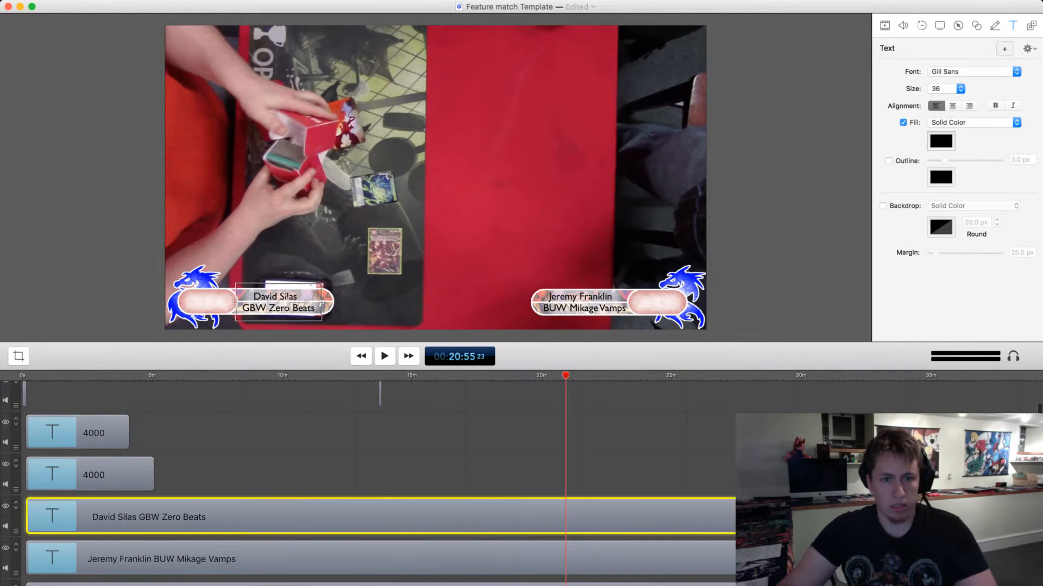
double_click(286, 302)
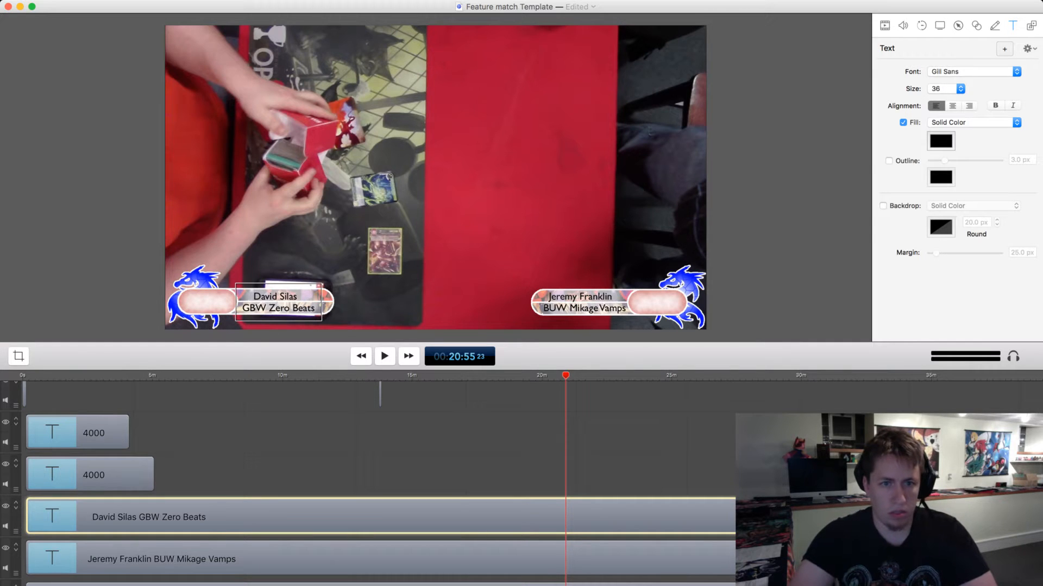
triple_click(286, 297)
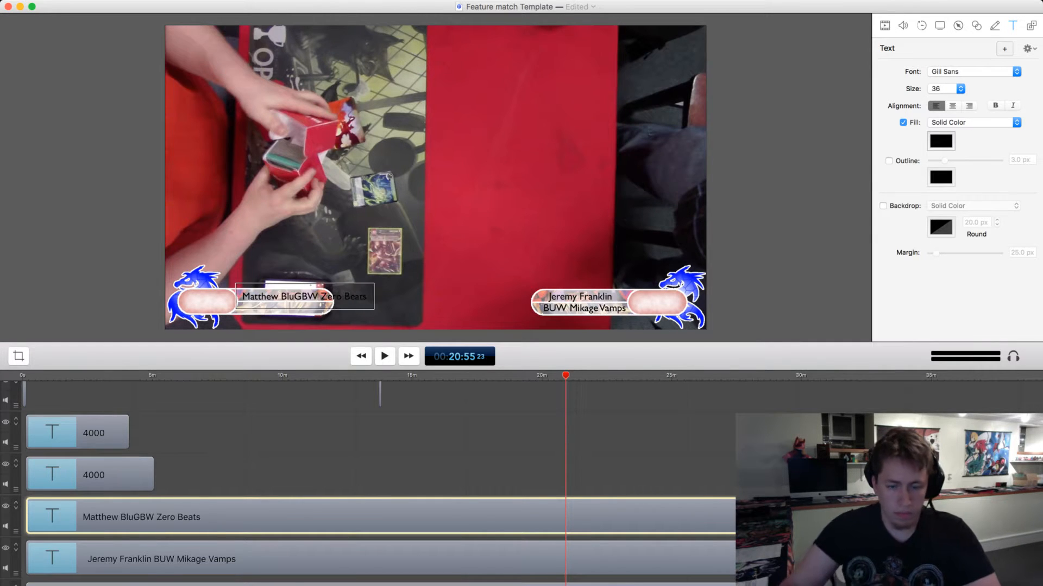
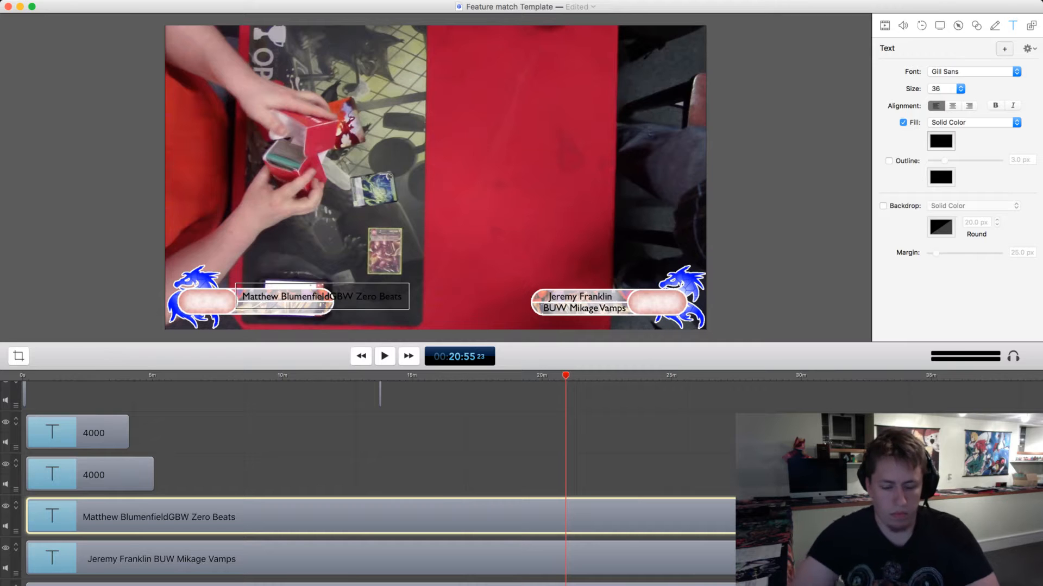
Replace the deck name on the second line of the left player's caption with GW Sylvia Rush.
key("Return")
key("super+shift+Right")
type("GW")
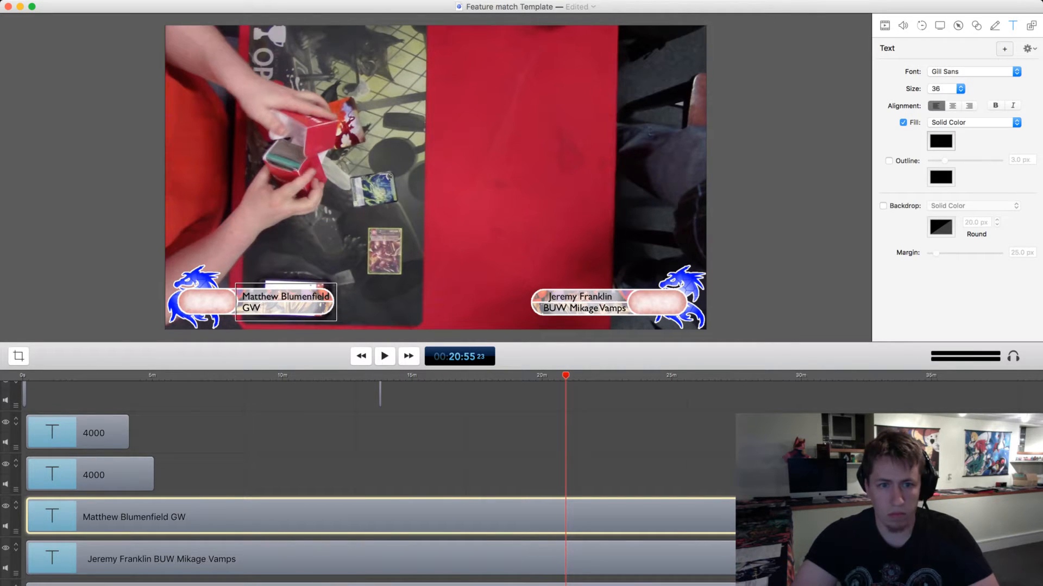
type(" Syl")
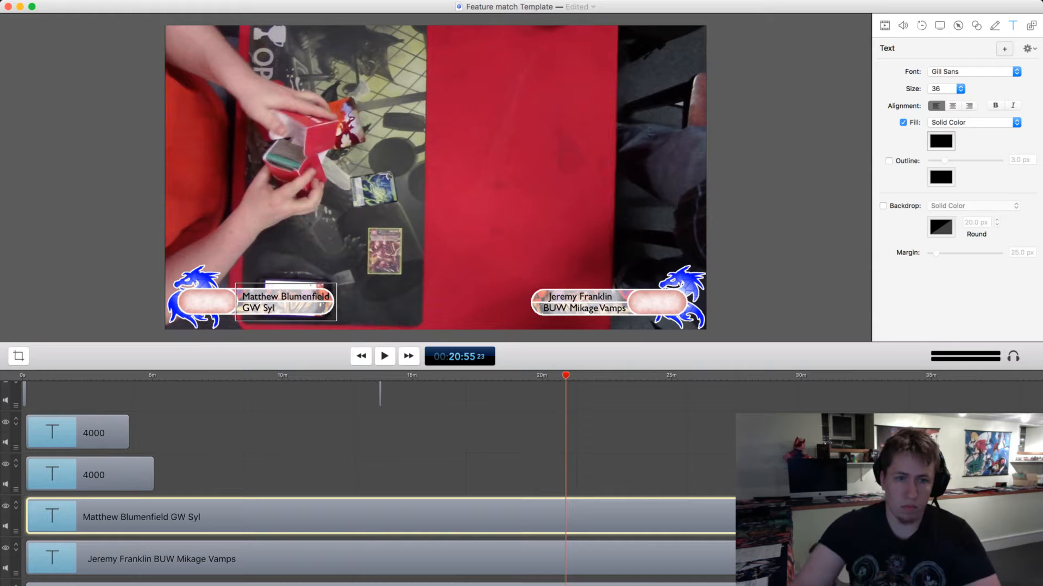
type("via")
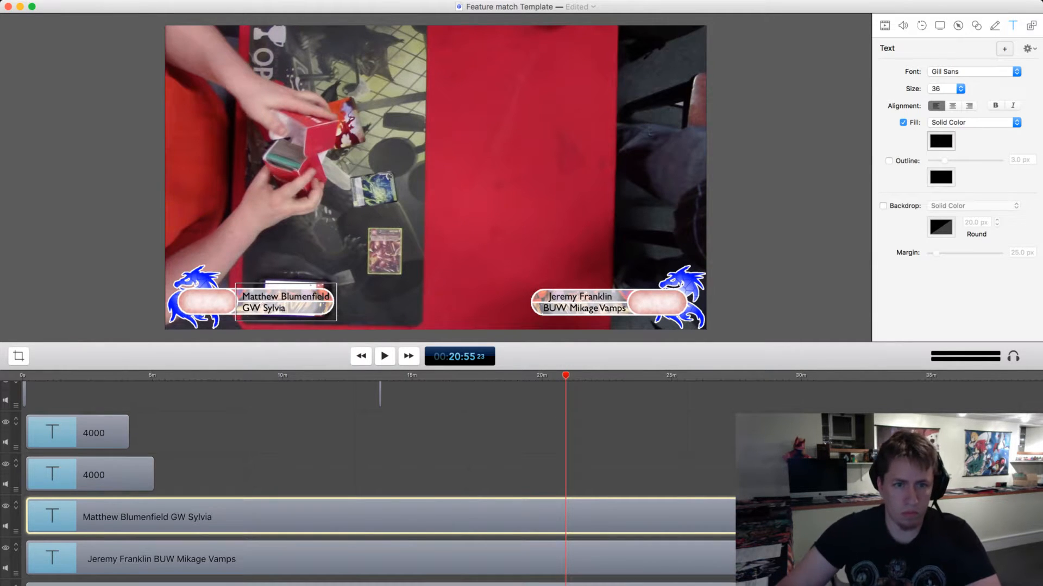
type(" Rush")
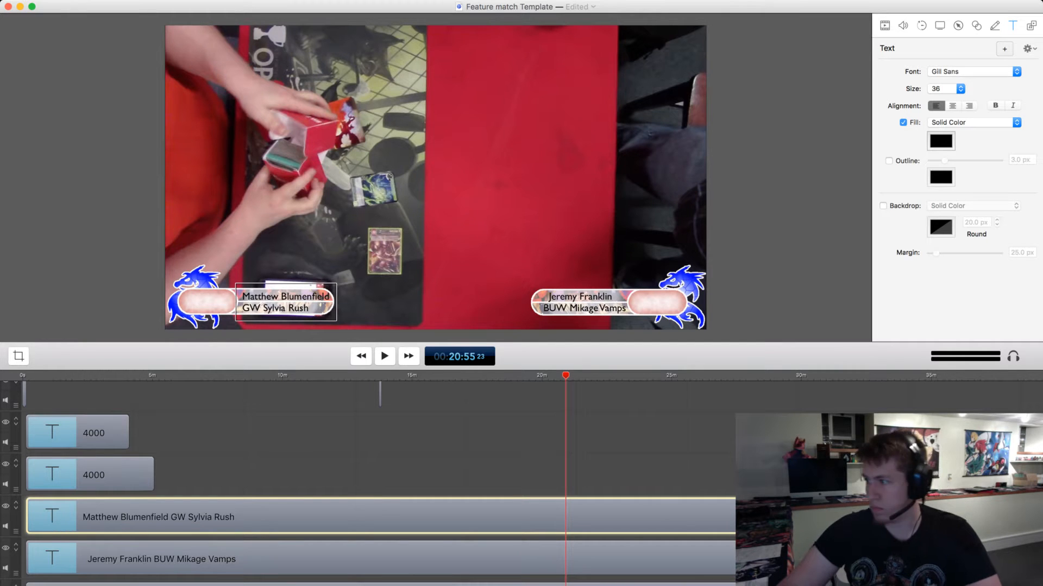
Indent the left player's deck line and replace the word Rush with Burngro.
left_click_drag(315, 308, 300, 309)
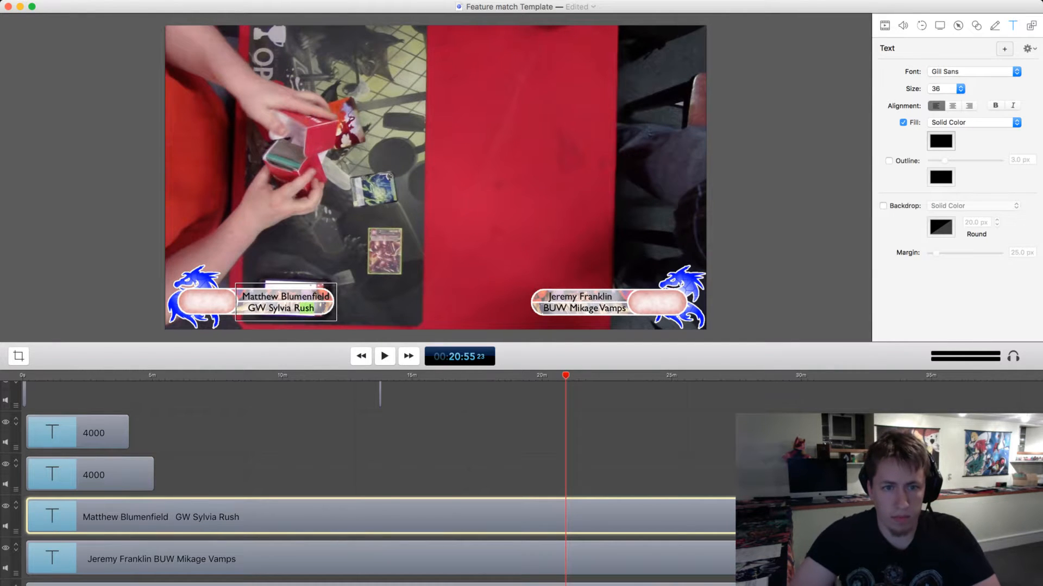
key("BackSpace")
key("BackSpace")
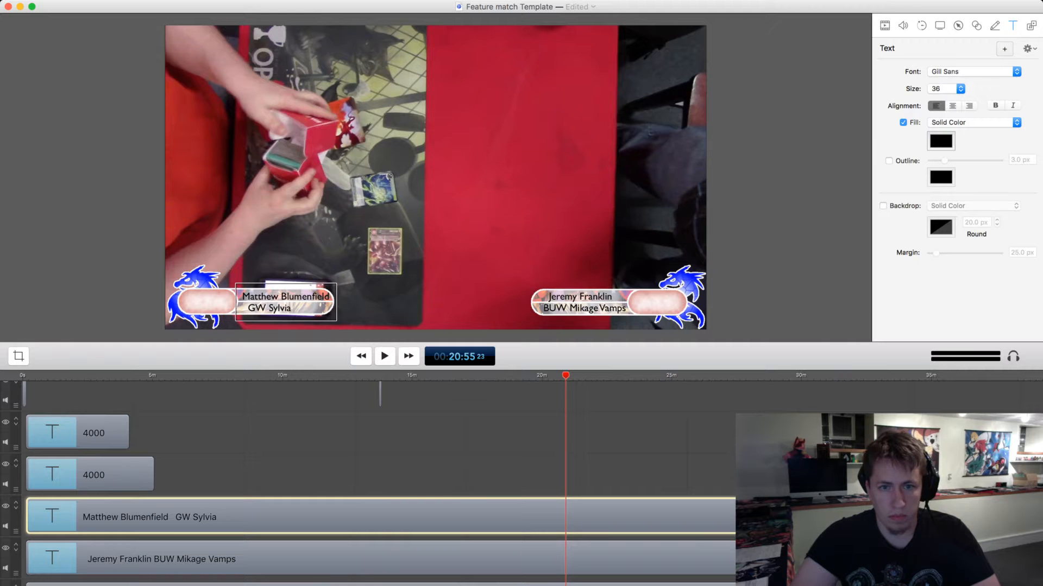
type("B")
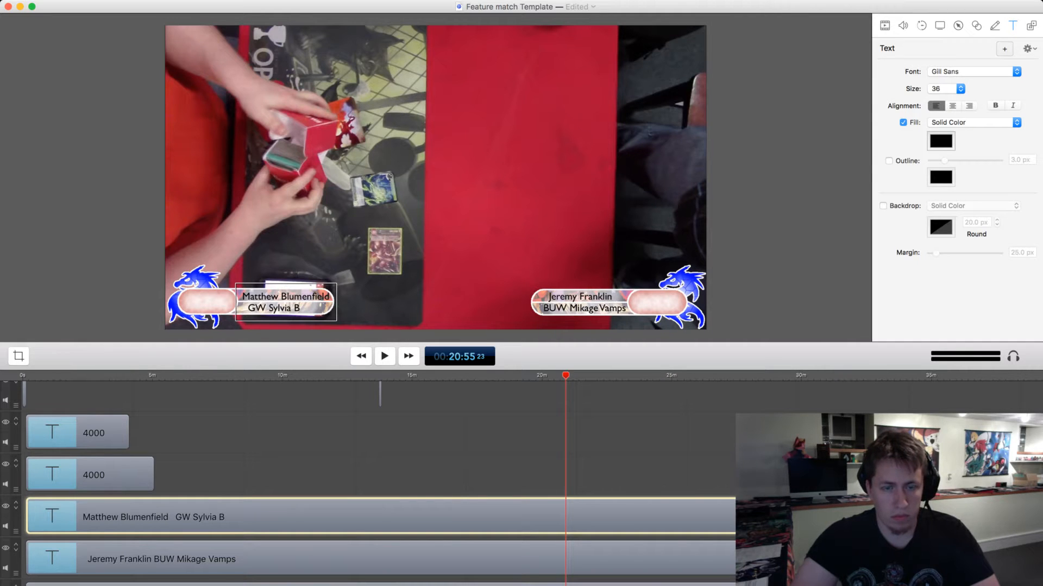
type("urngro")
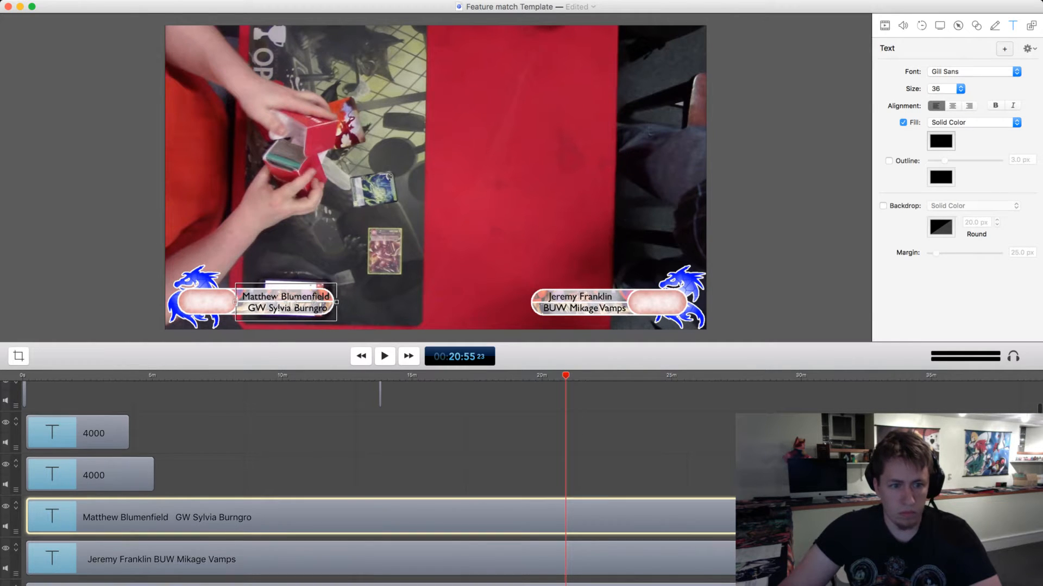
Replace the deck name in the right player's caption with an indented GWR Wukong.
left_click(304, 559)
key("super+z")
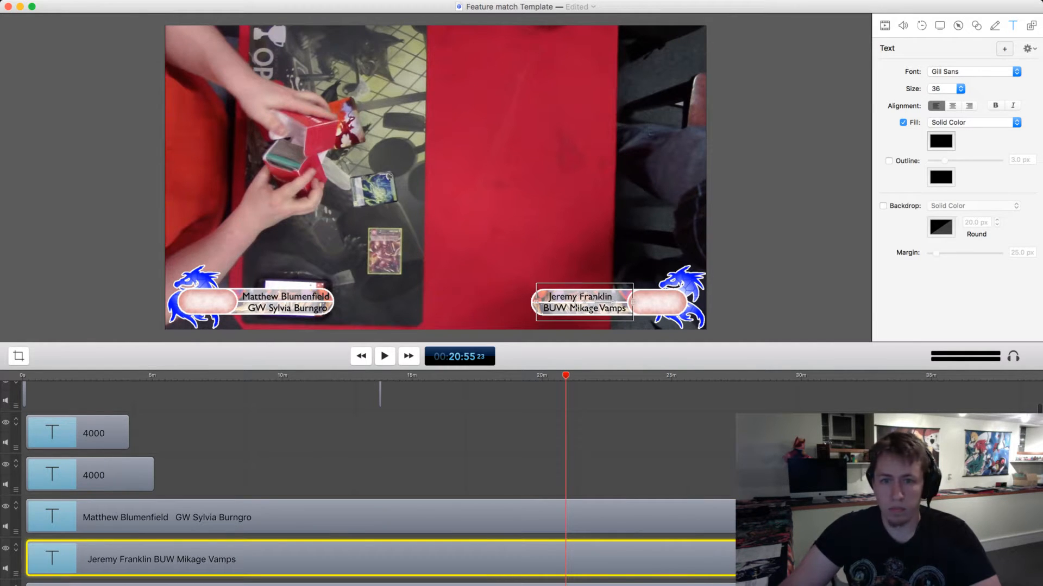
double_click(613, 307)
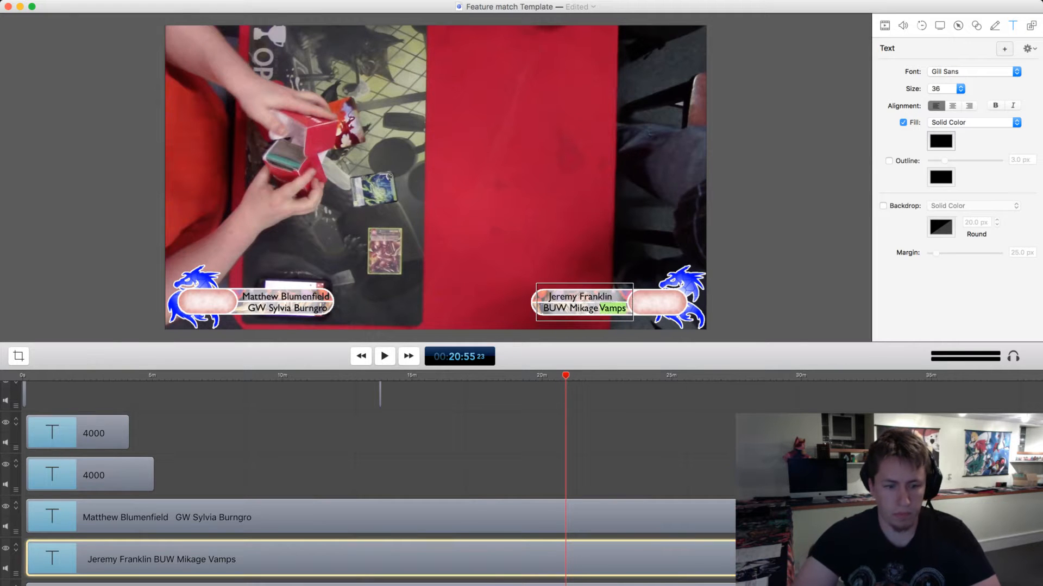
left_click_drag(543, 308, 627, 309)
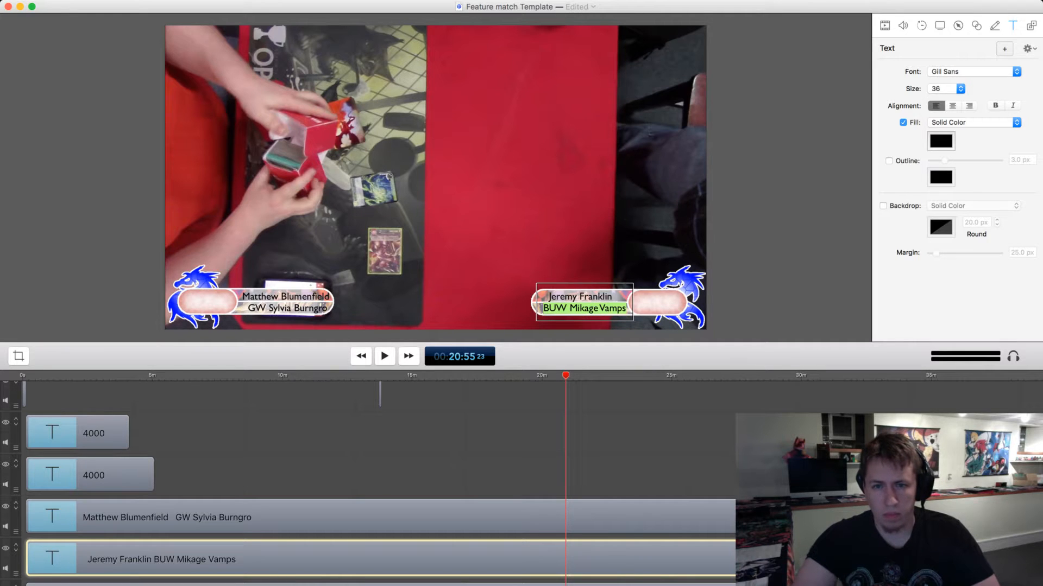
type("GWR")
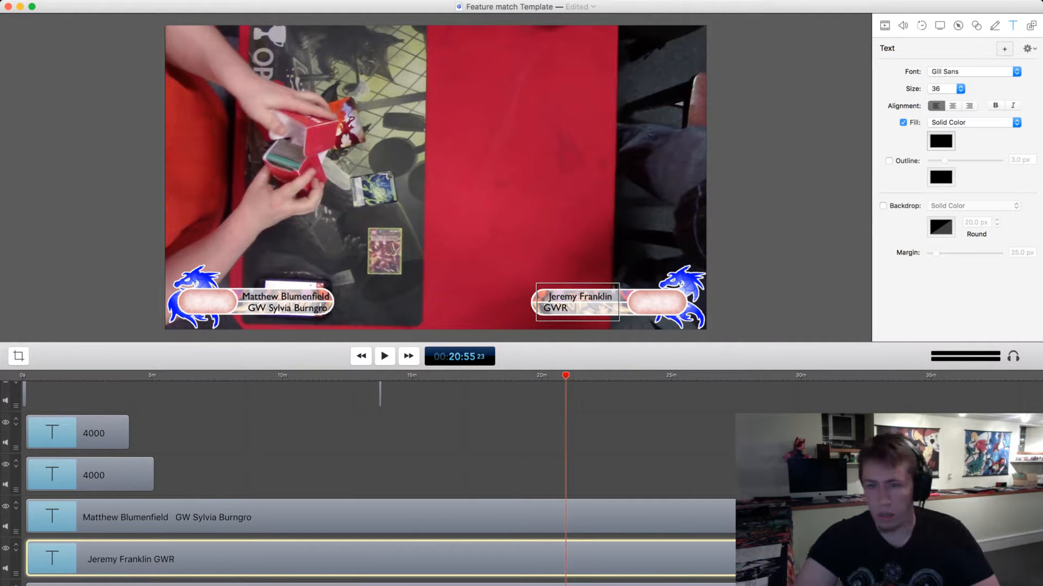
type(" Wukong")
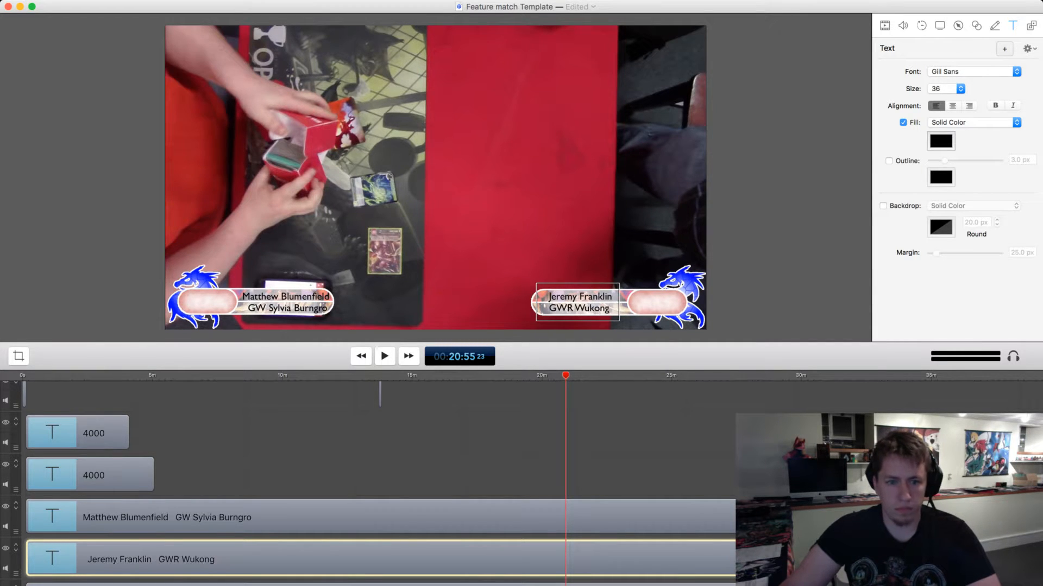
Extend both 4000 life-total text clips along the timeline to about the 37-minute mark.
left_click_drag(153, 475, 760, 475)
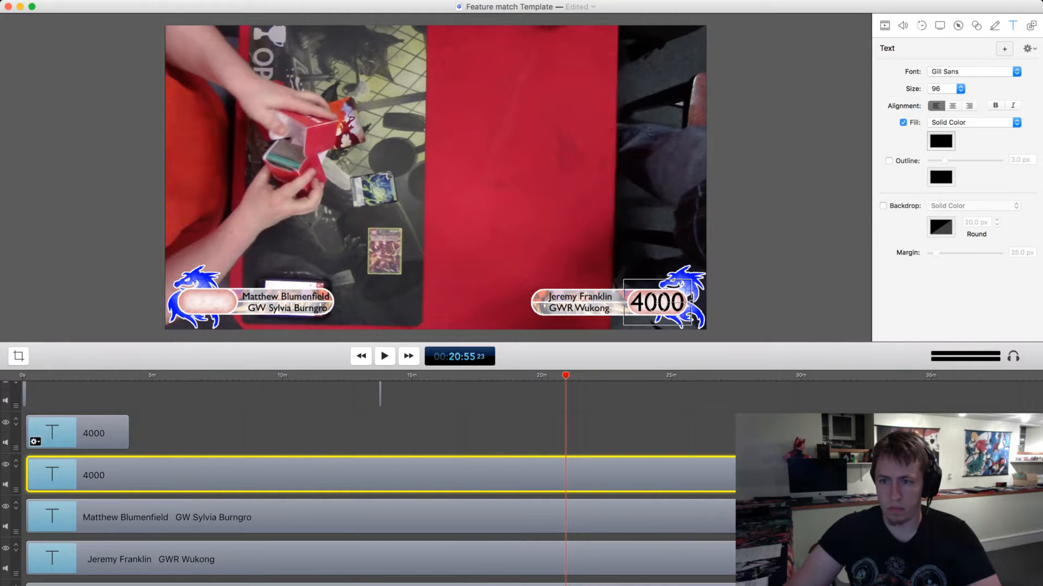
left_click_drag(128, 433, 760, 433)
left_click(788, 217)
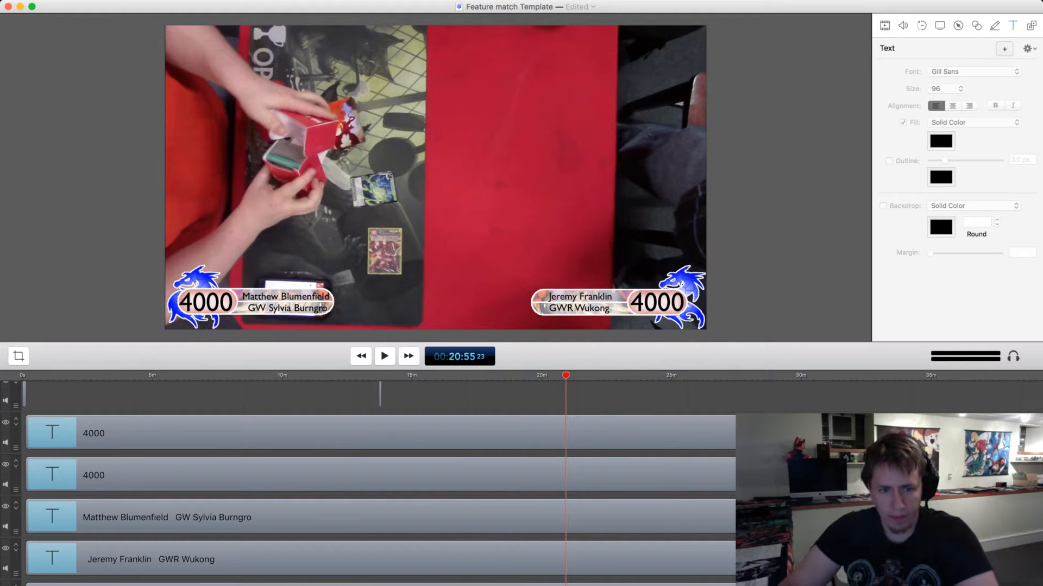
Play the footage from the start of the timeline, skip ahead to around 50 seconds, and check the overlays there.
scroll(380, 483, "down", 3)
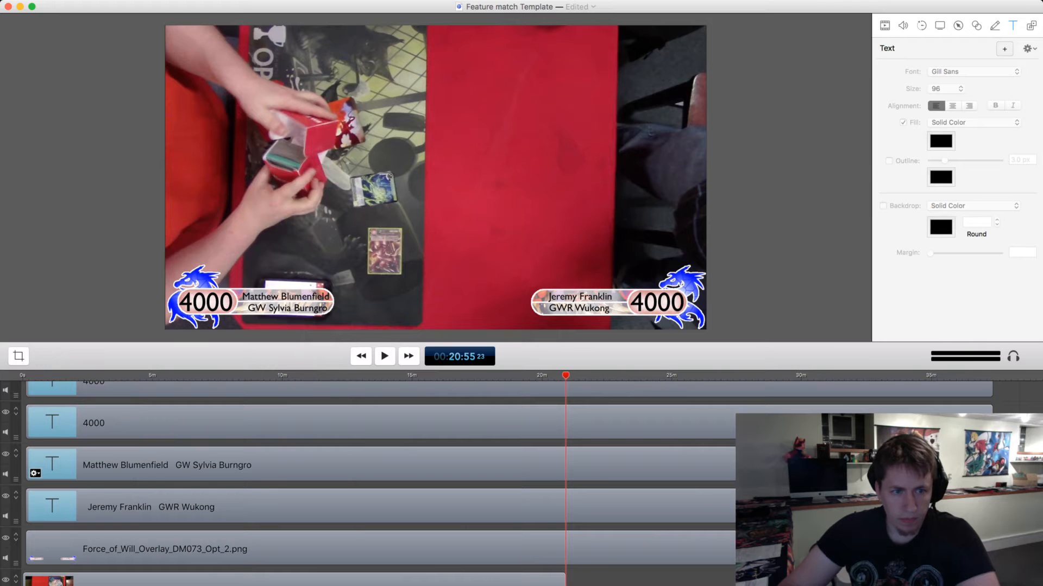
left_click_drag(566, 375, 25, 375)
key("space")
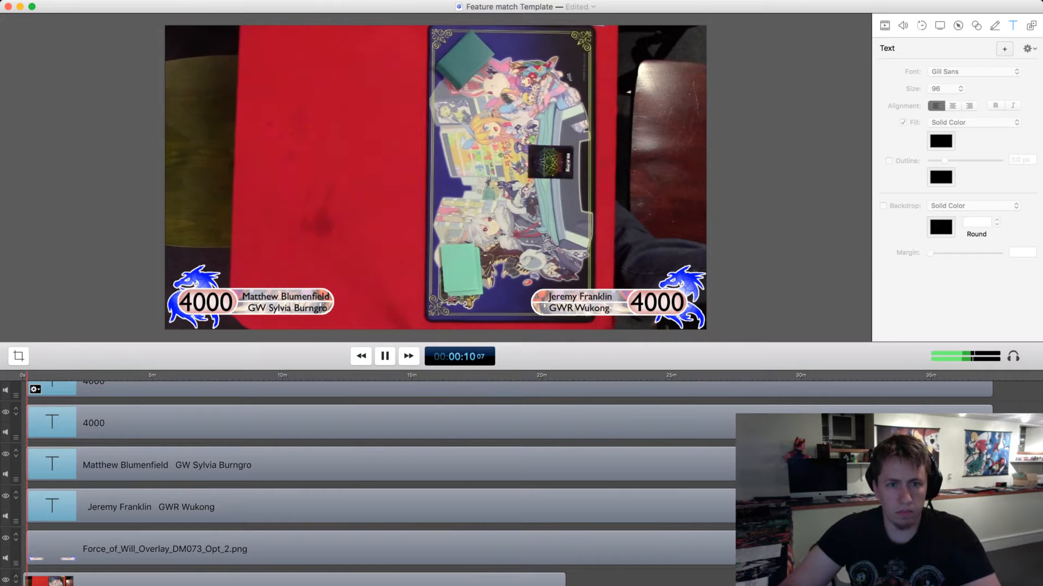
key("space")
left_click_drag(35, 375, 47, 375)
key("space")
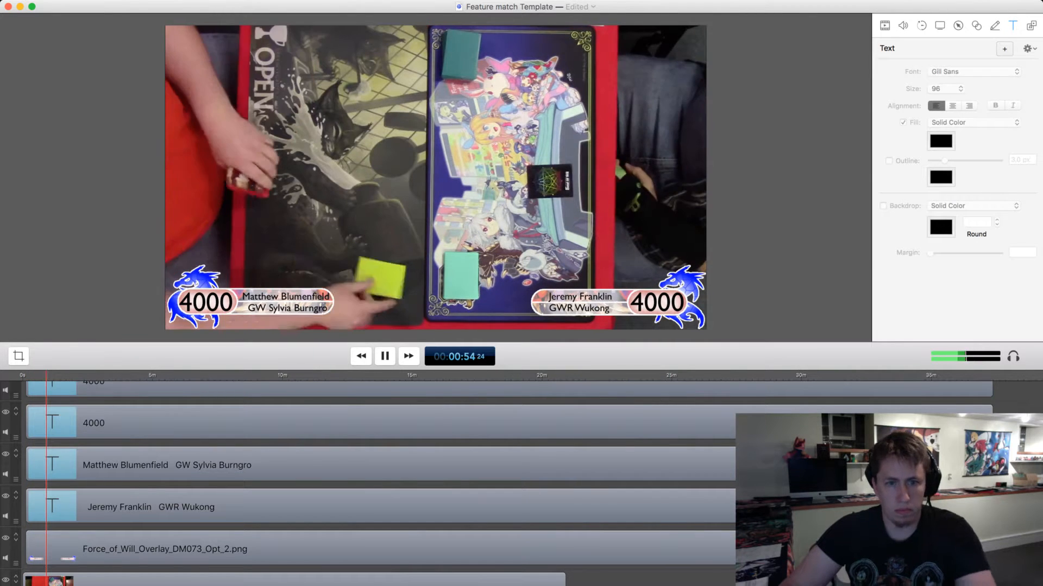
left_click(135, 465)
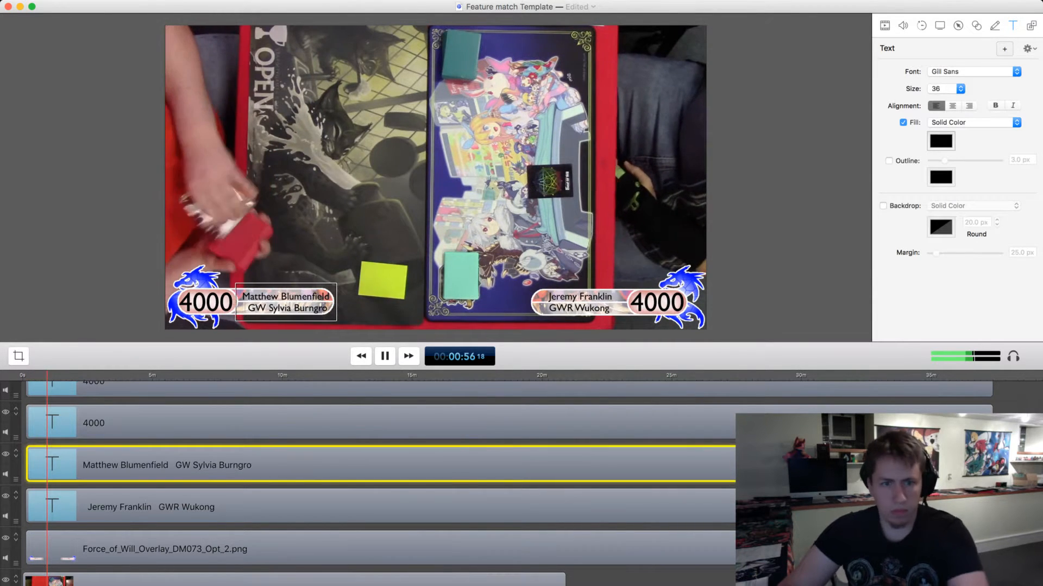
double_click(245, 308)
key("BackSpace")
key("BackSpace")
key("Return")
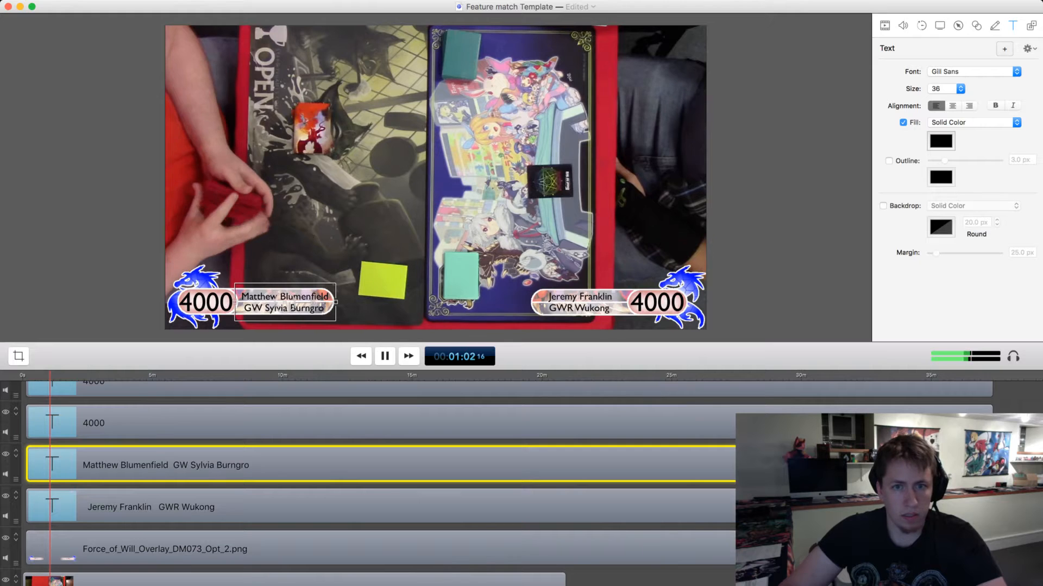
Review the opening footage to find the cut point, park the playhead at 00:00:28, and select the MVI_0097.mov clip.
left_click(73, 375)
left_click_drag(73, 375, 30, 375)
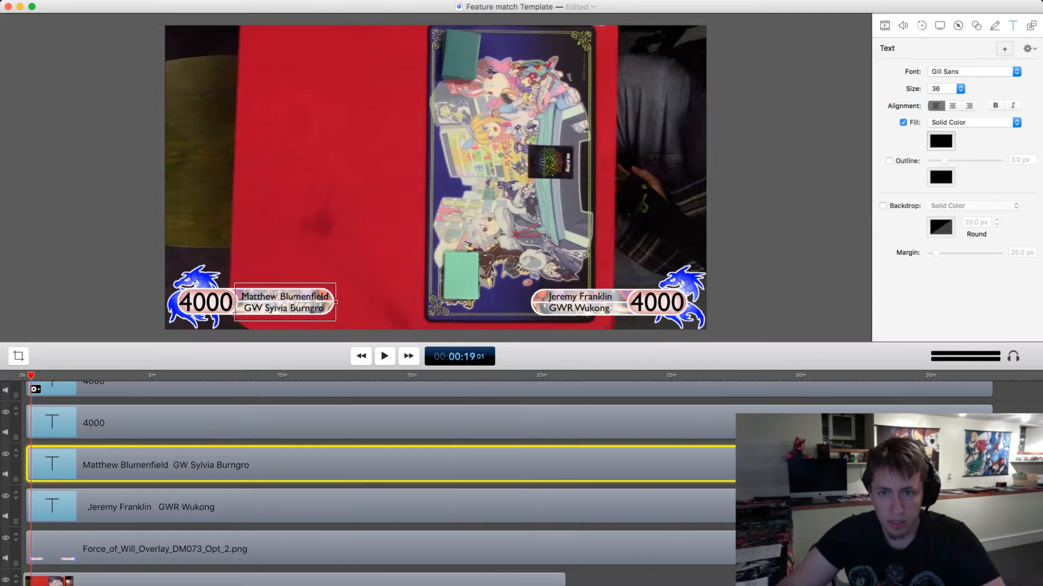
key("space")
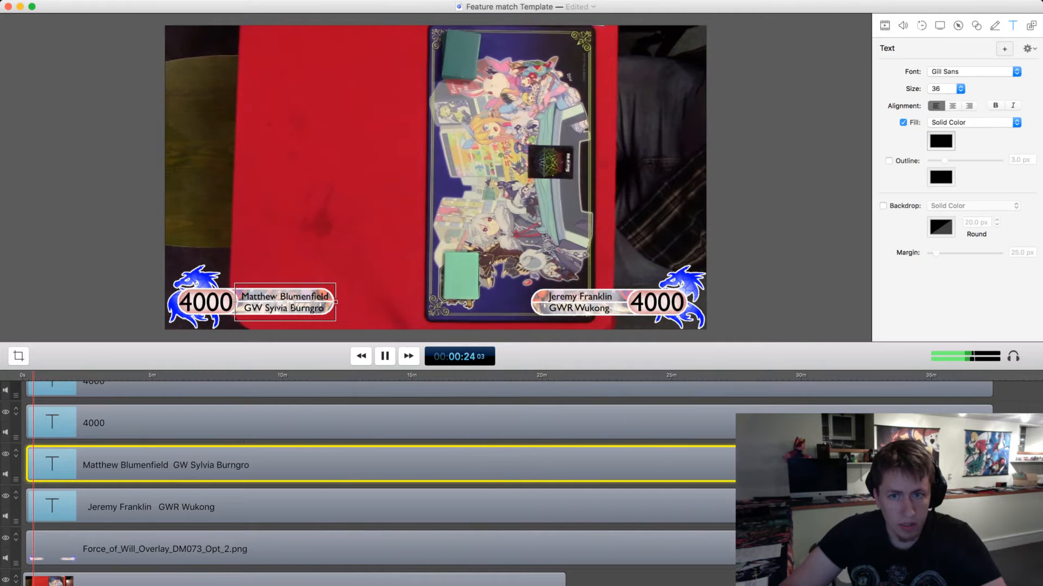
key("space")
key("Right")
key("Right")
key("Right")
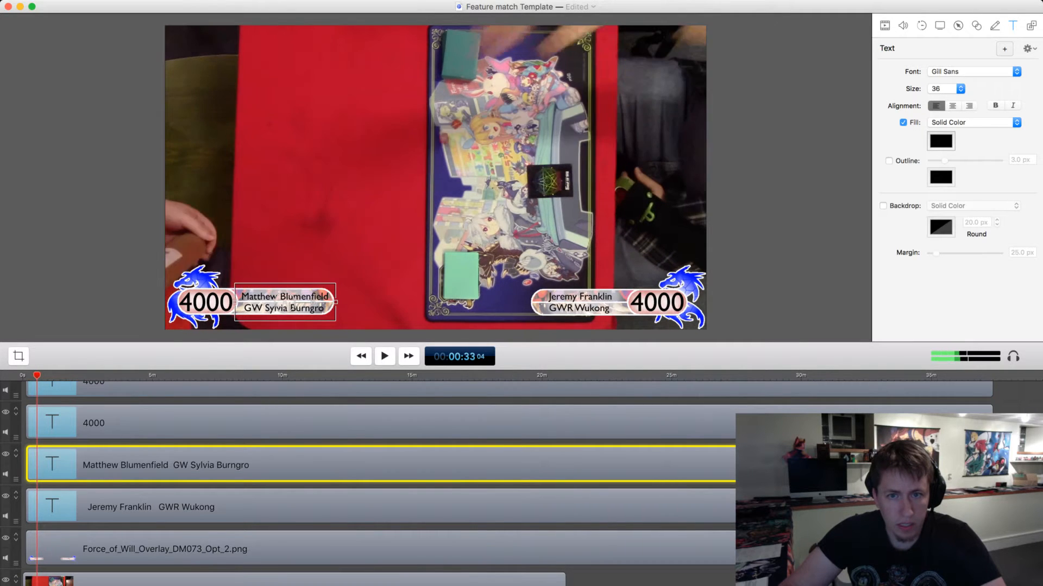
left_click_drag(37, 375, 36, 375)
key("space")
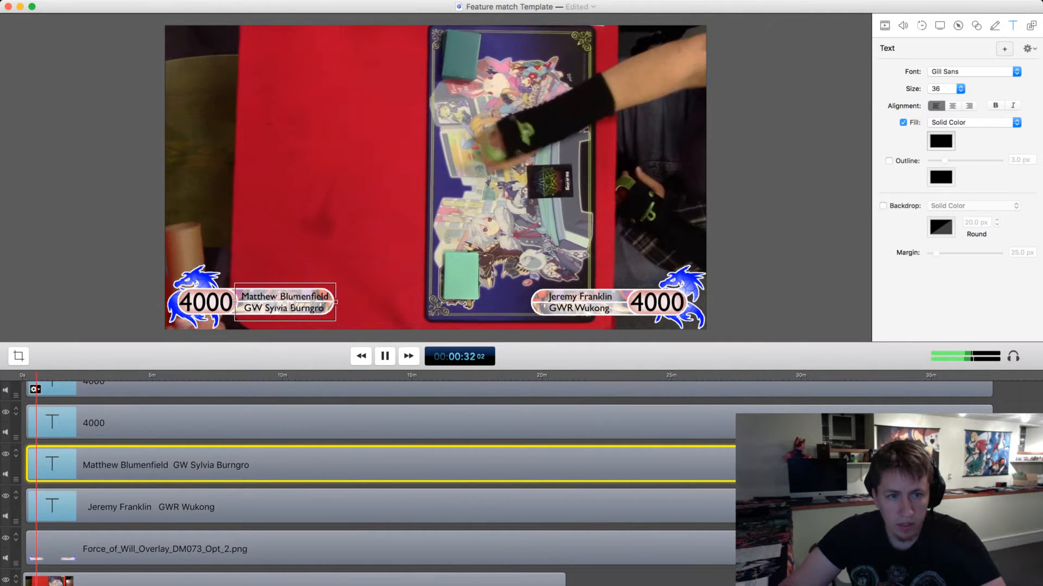
left_click(35, 375)
key("space")
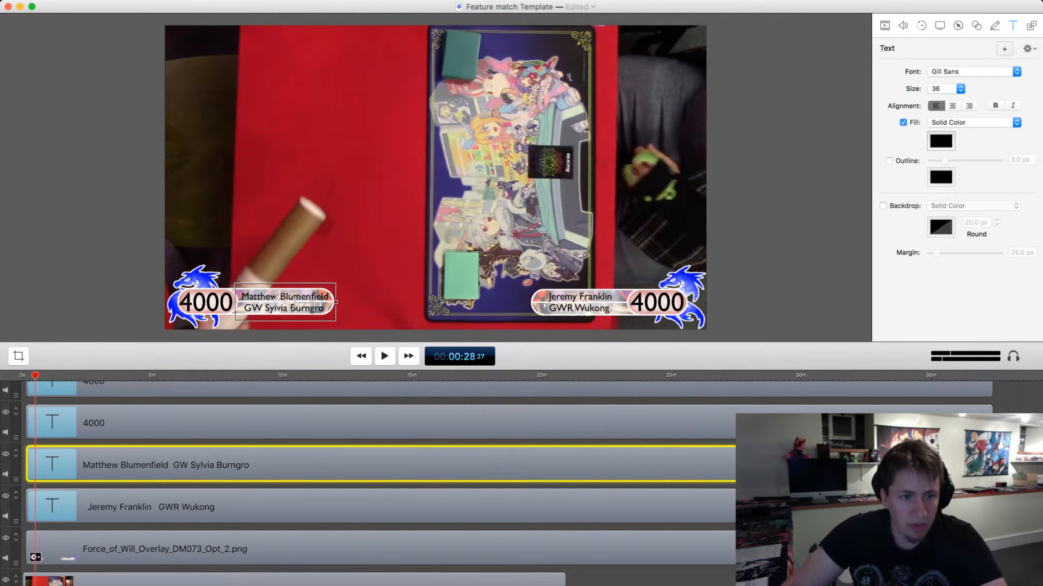
left_click(54, 580)
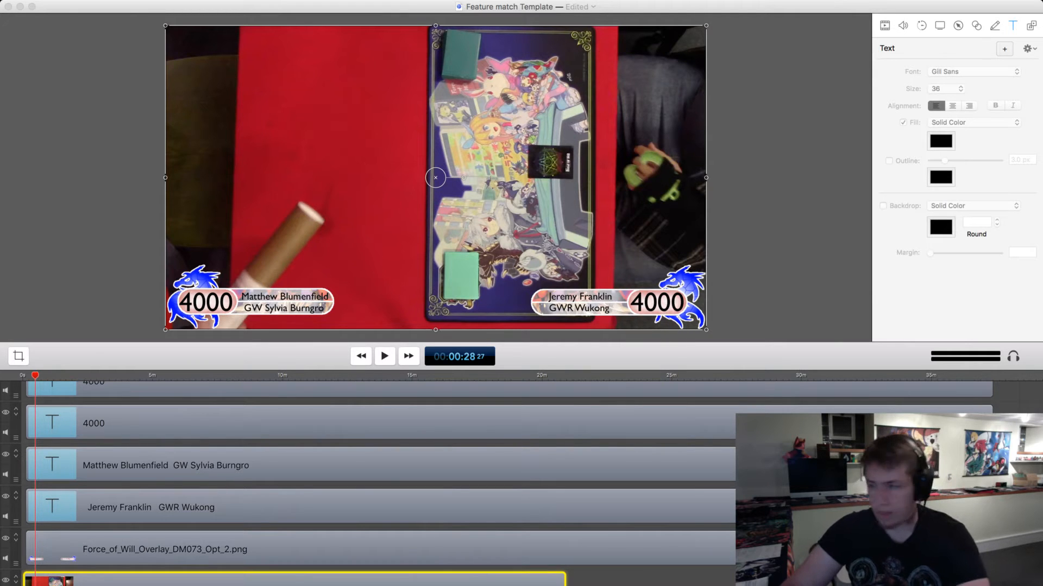
Cut the footage before 00:00:28 from the MVI_0097.mov clip and move the remaining footage to the start of the timeline.
key("t")
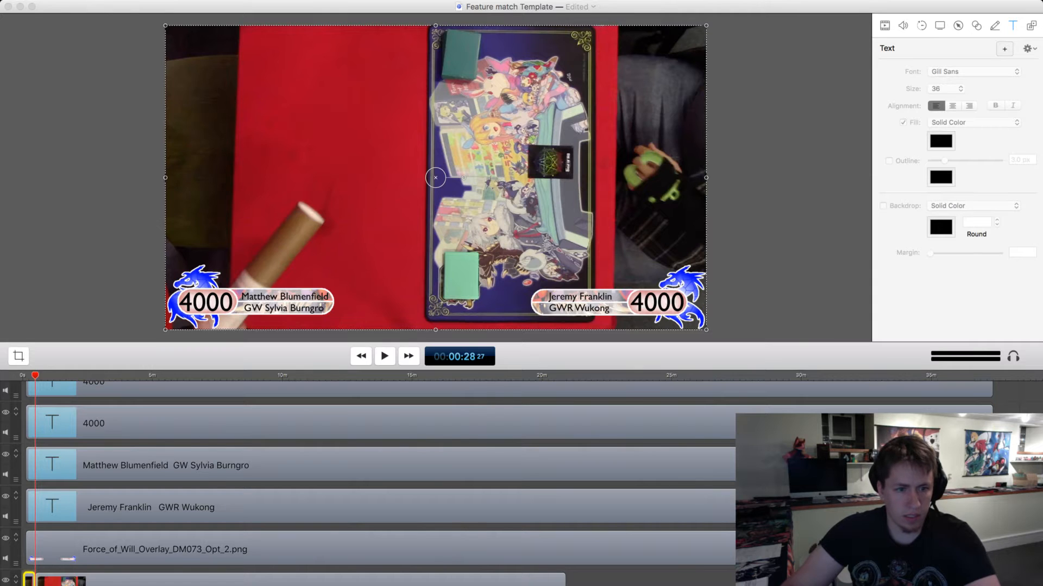
left_click(33, 527)
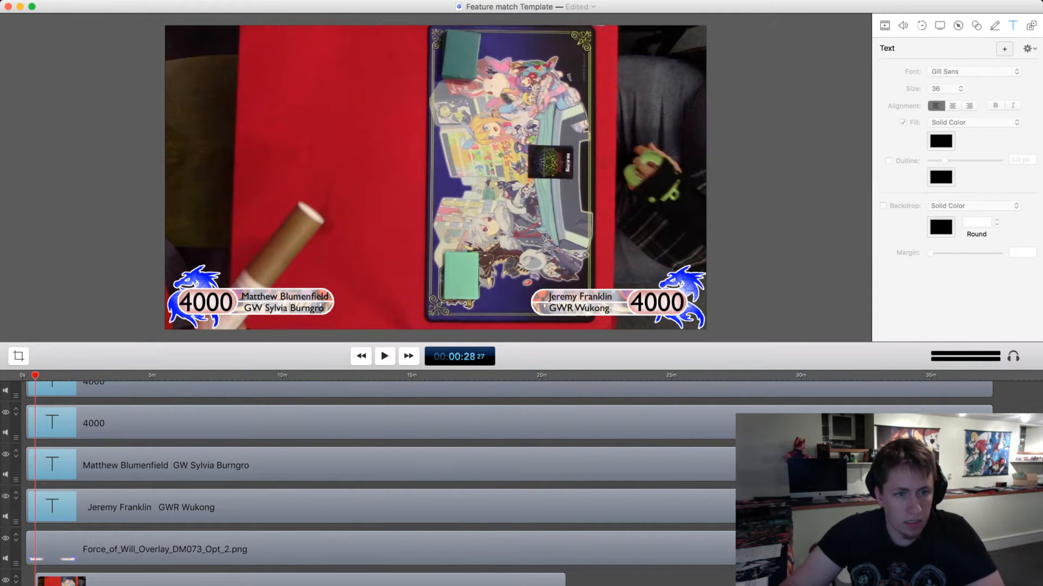
left_click_drag(300, 581, 292, 581)
Review the match footage to find the first life-total change, and park the playhead at about 00:05:44.
key("space")
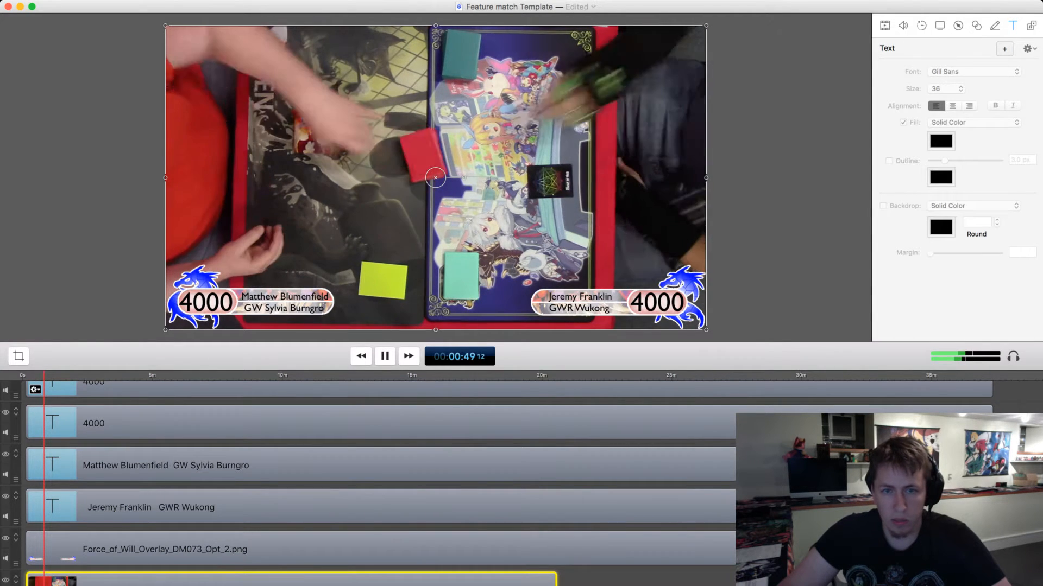
scroll(380, 483, "down", 1)
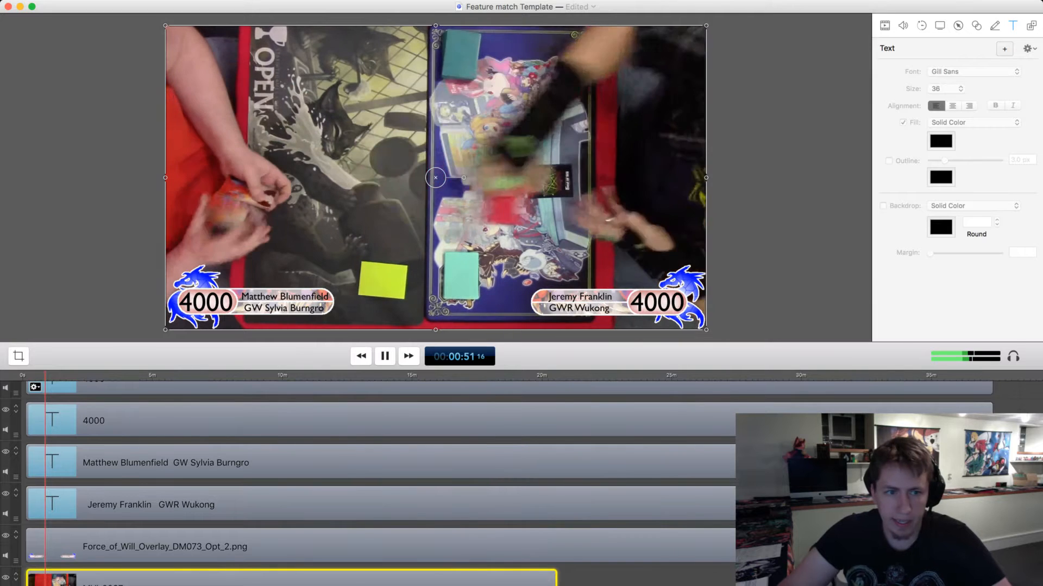
left_click_drag(45, 375, 78, 376)
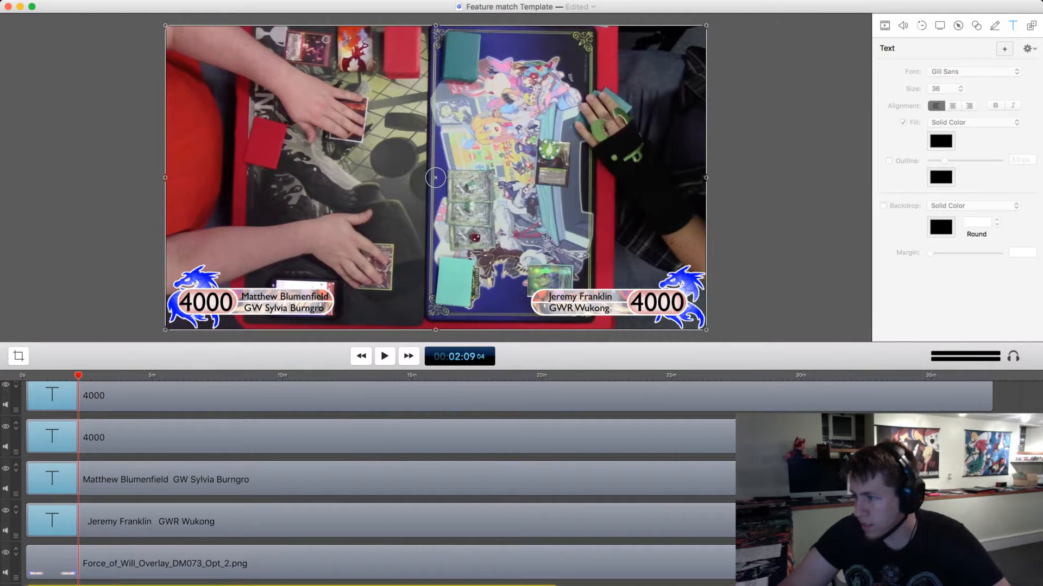
left_click_drag(79, 375, 79, 375)
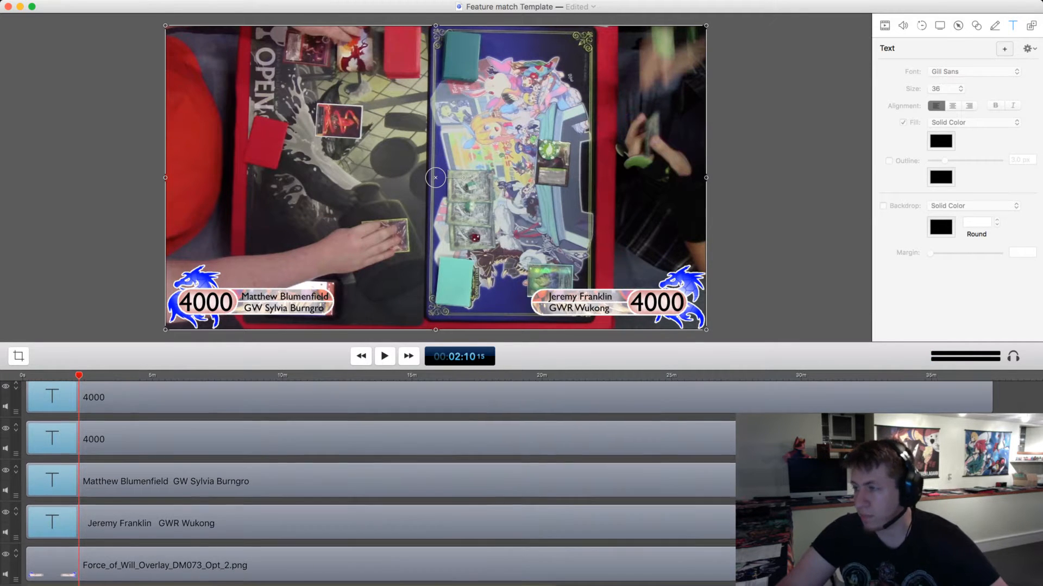
left_click_drag(79, 375, 80, 375)
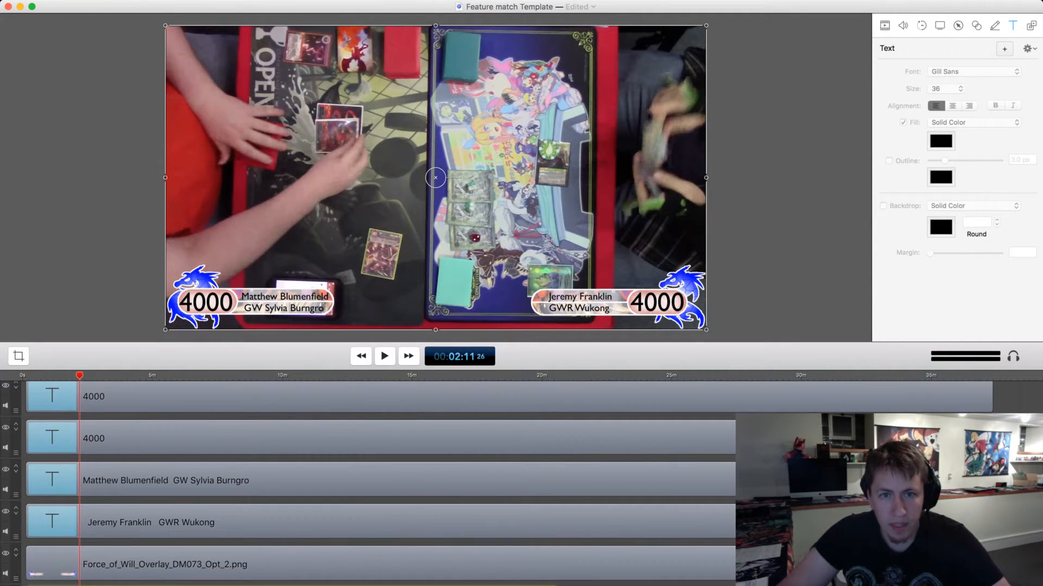
left_click_drag(79, 375, 85, 375)
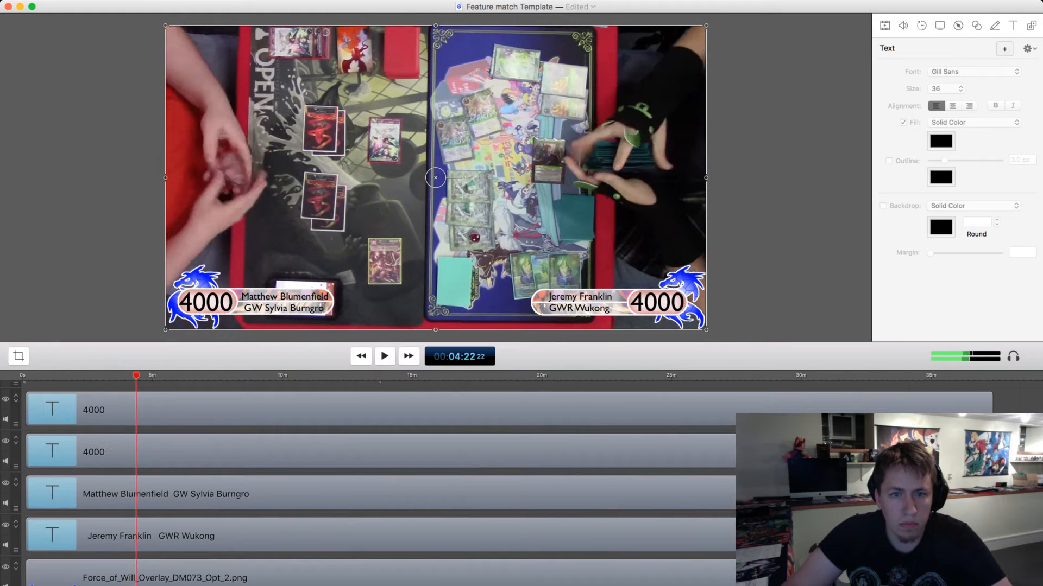
key("space")
key("space")
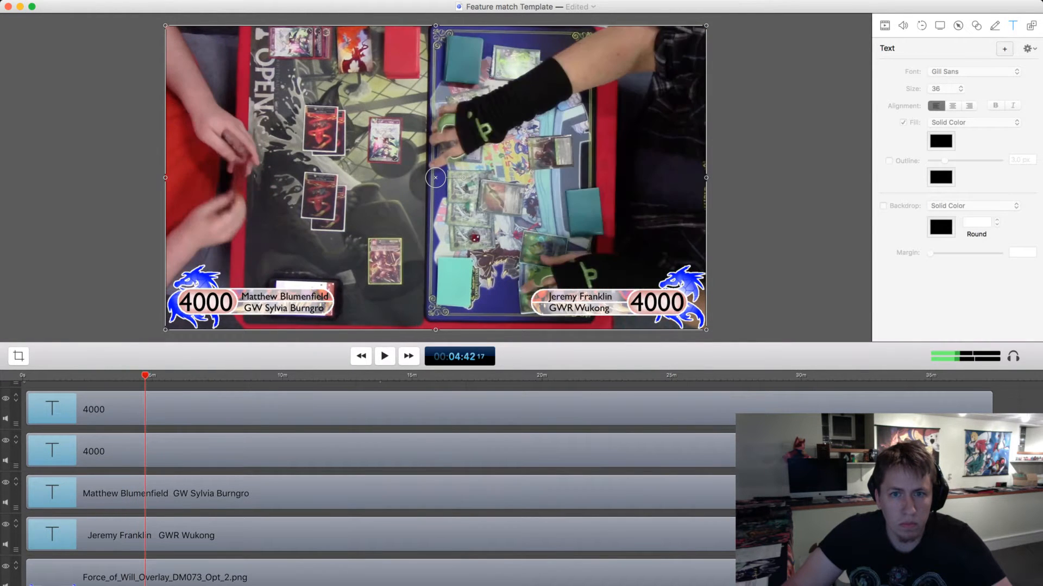
left_click_drag(145, 375, 169, 375)
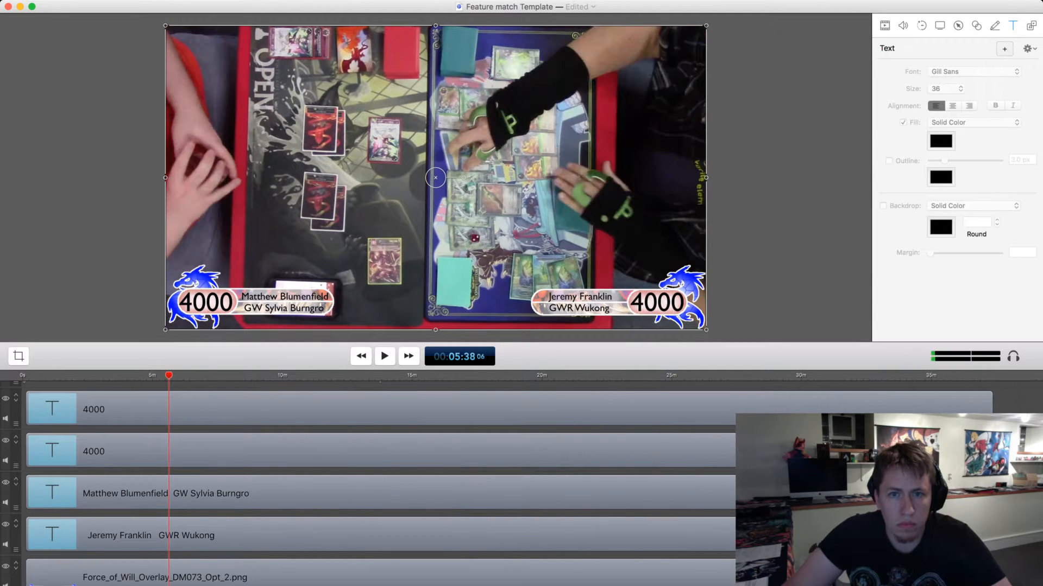
key("space")
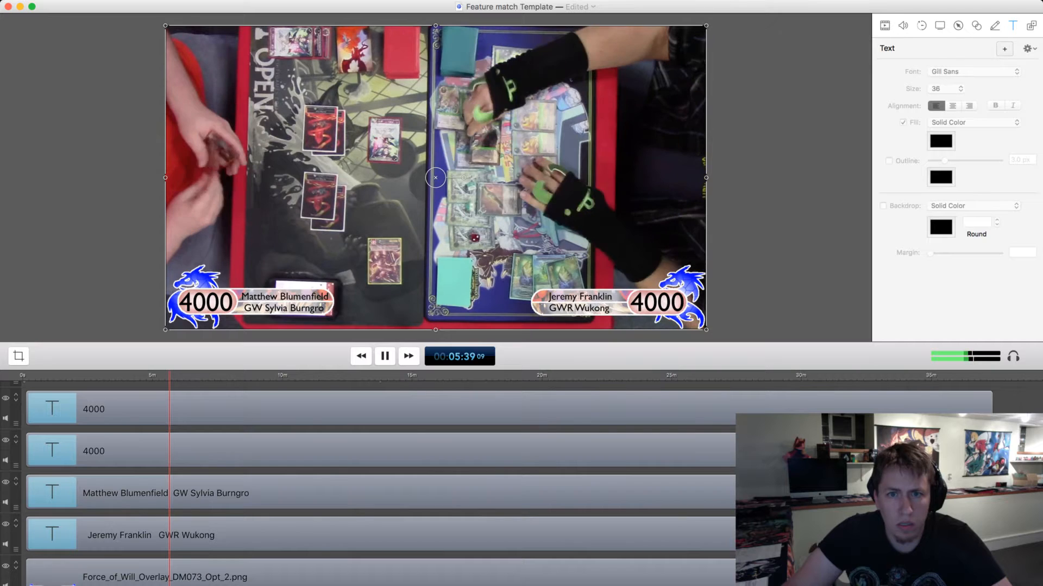
key("space")
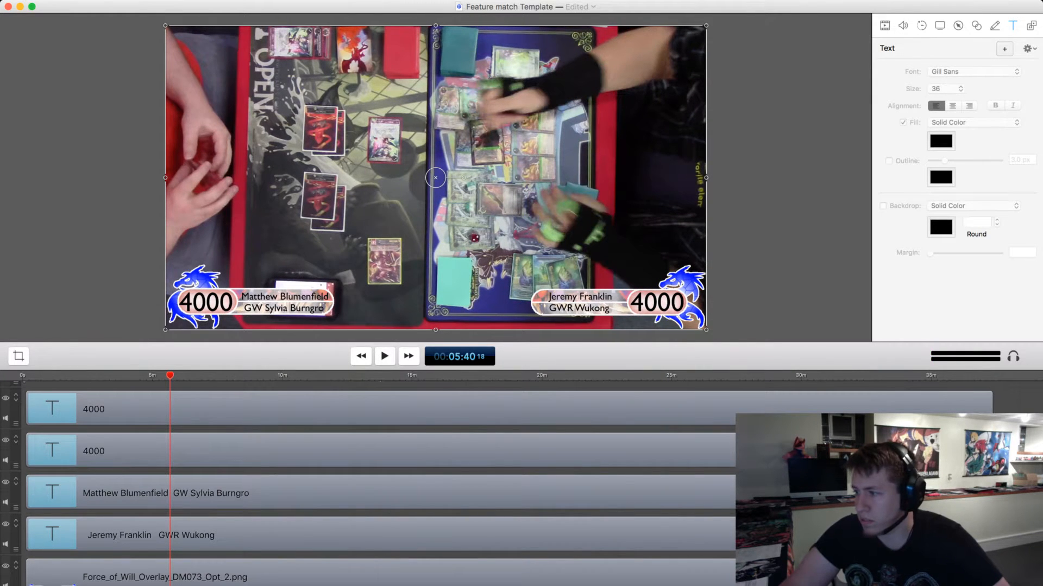
key("space")
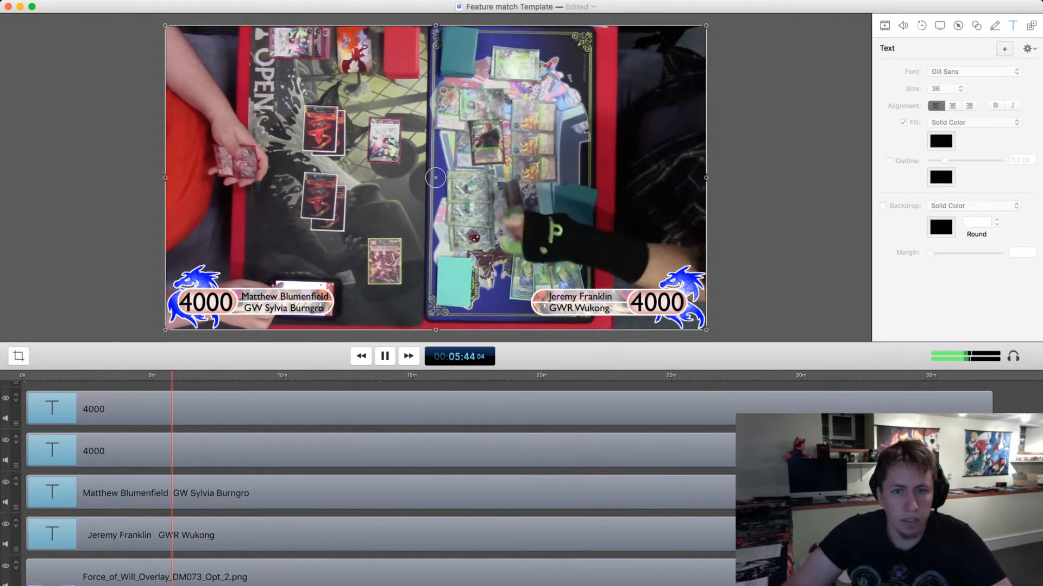
key("space")
Split both players' 4000 life-total text clips at the playhead at 00:05:44.
left_click(381, 451)
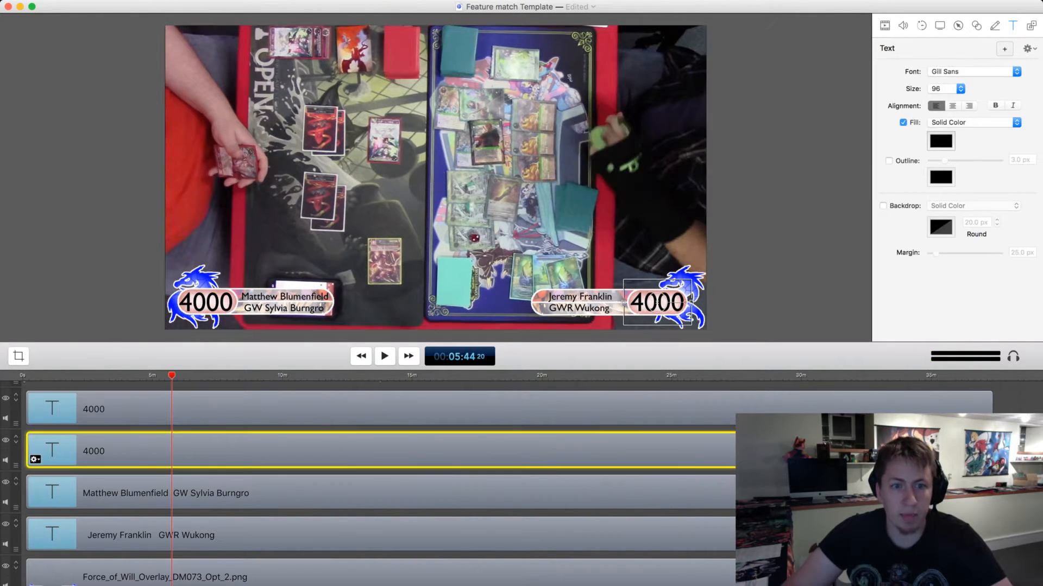
key("t")
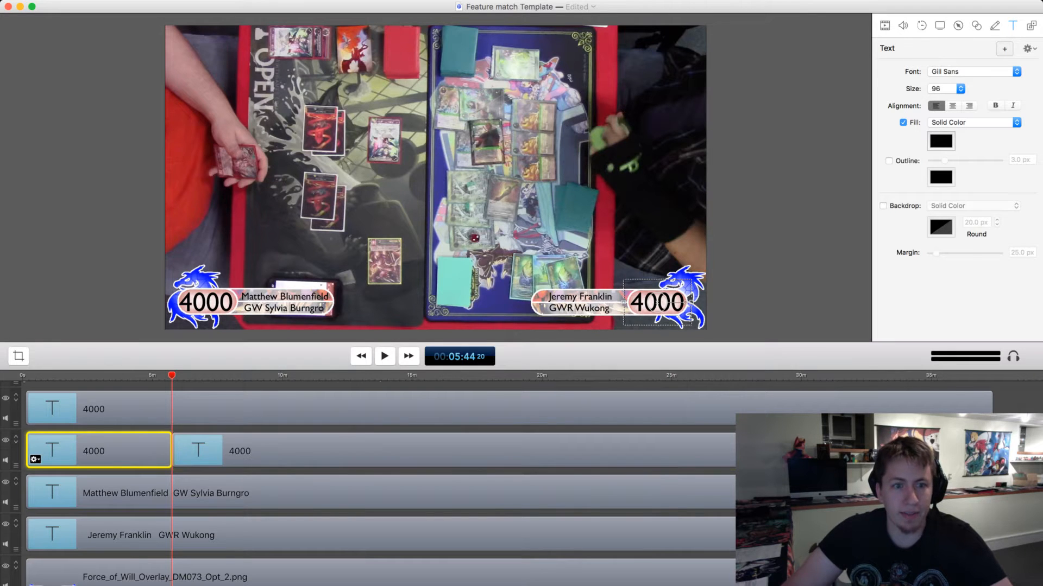
left_click(381, 409)
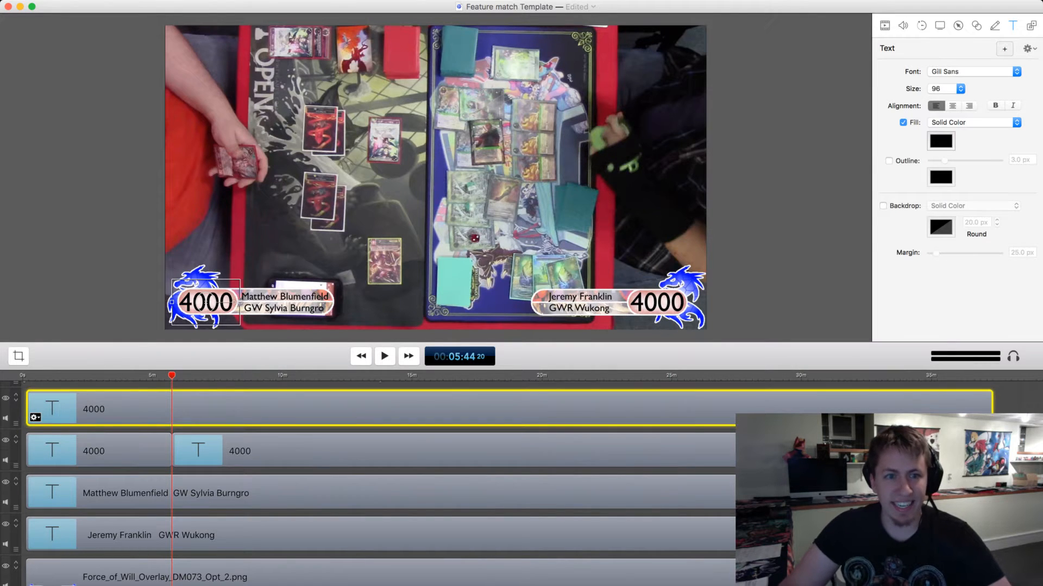
key("t")
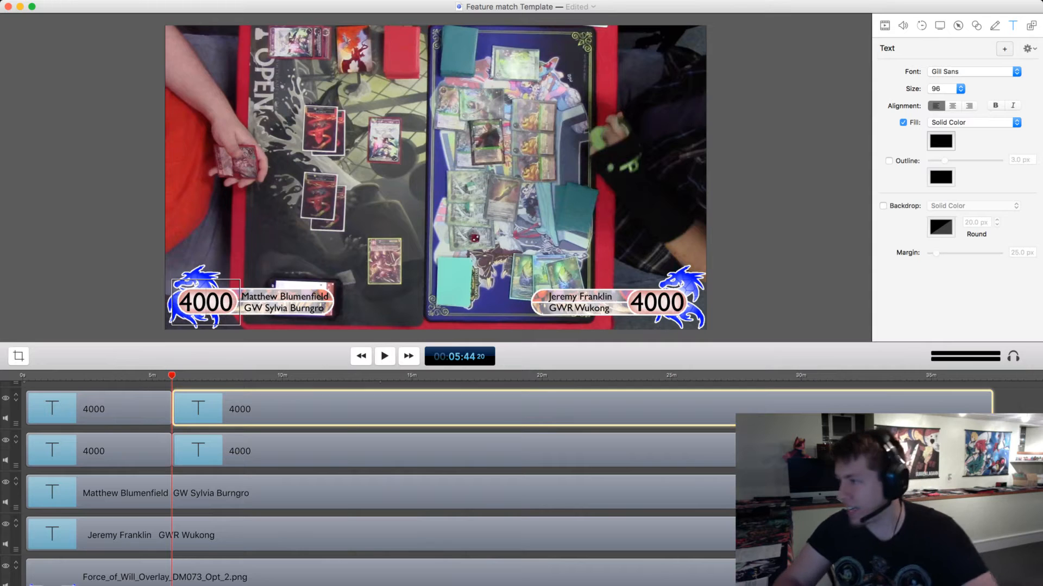
Set the left player's life total after the split to 2200.
key("BackSpace")
key("BackSpace")
type("22")
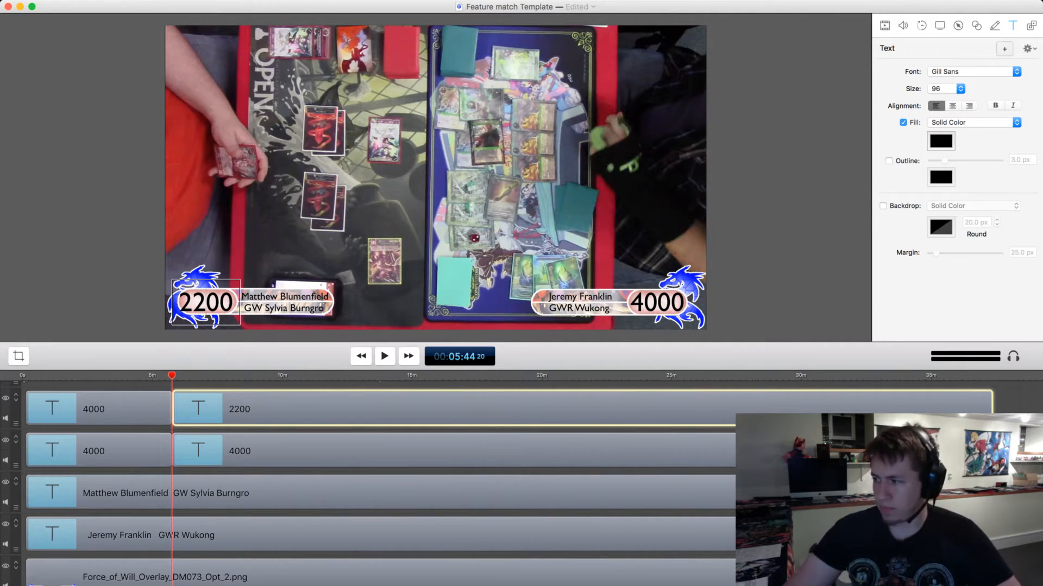
Split the left player's 2200 clip at 00:06:52 in the footage and set the life total from there to 00.
key("space")
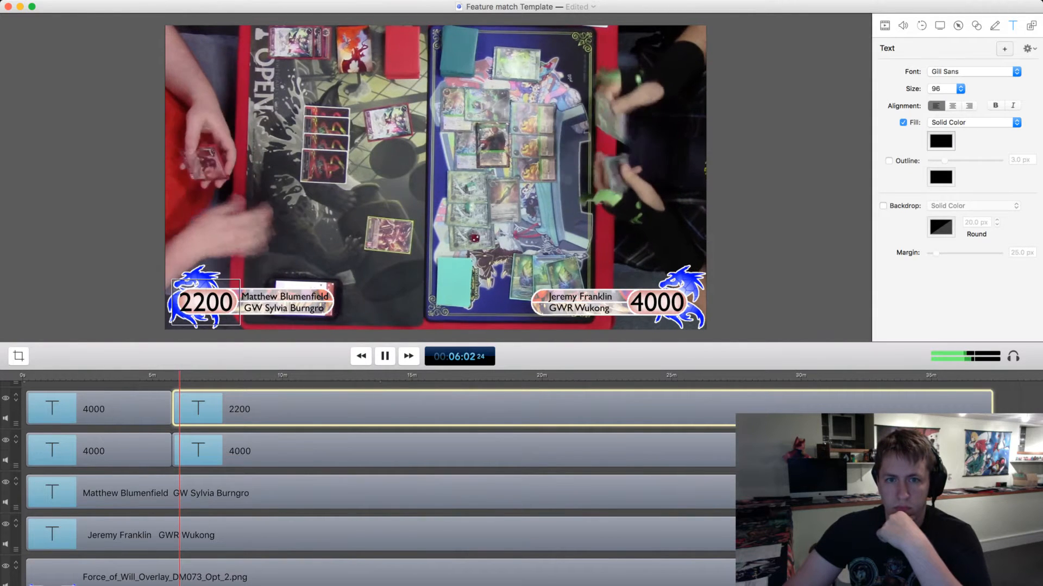
left_click_drag(180, 375, 198, 375)
key("space")
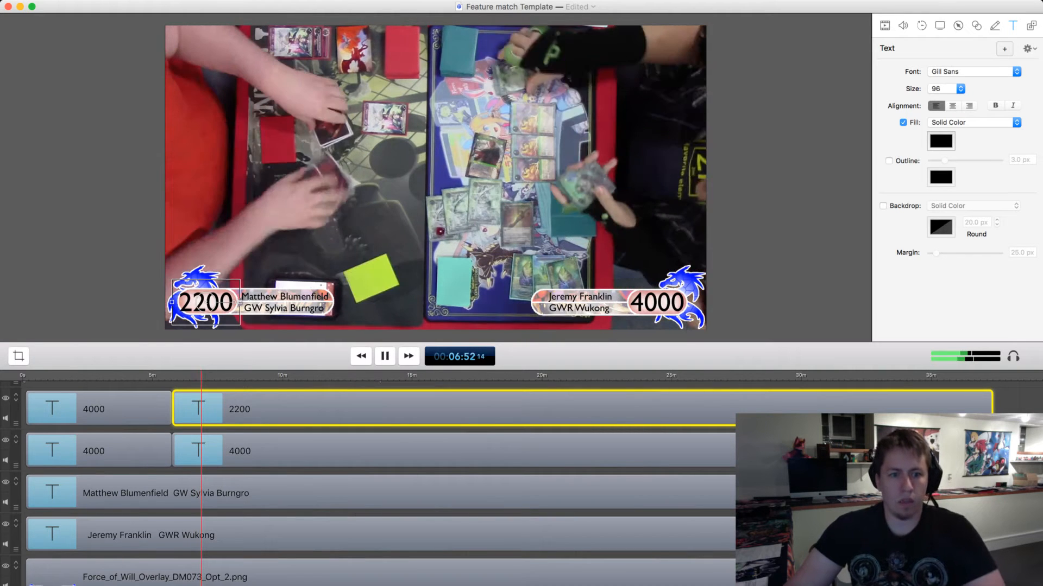
key("space")
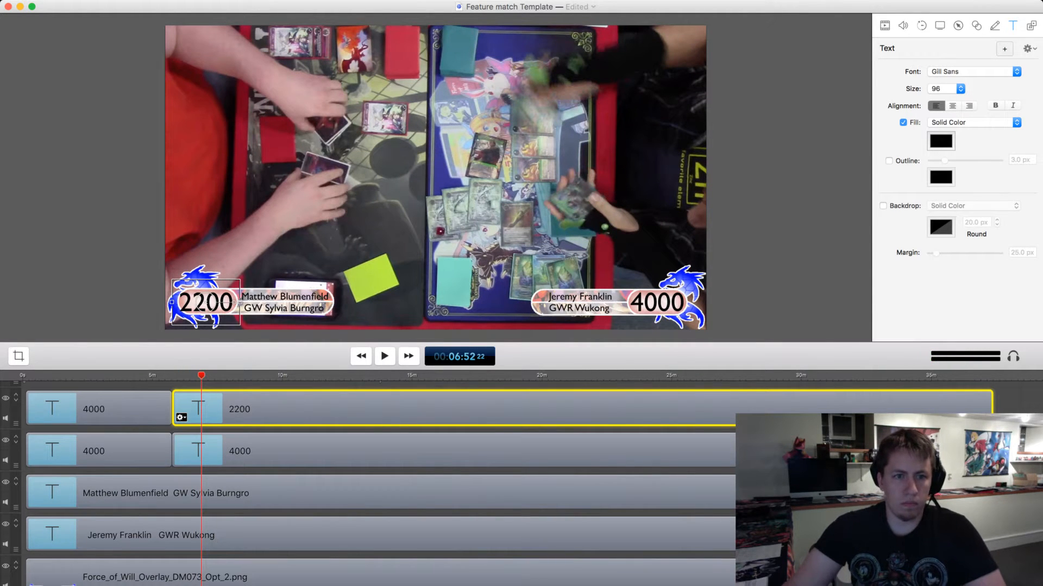
key("t")
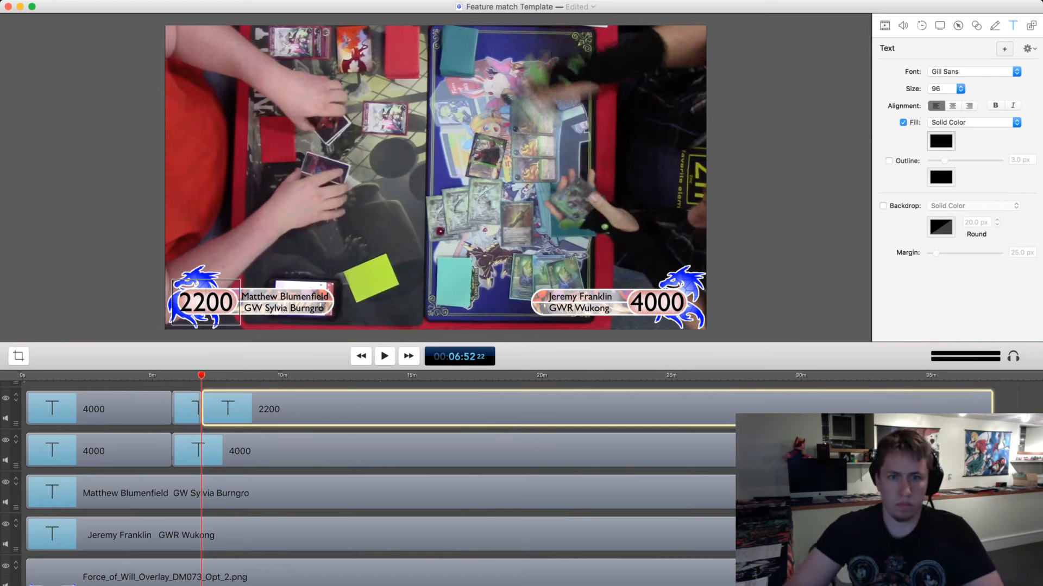
key("BackSpace")
key("BackSpace")
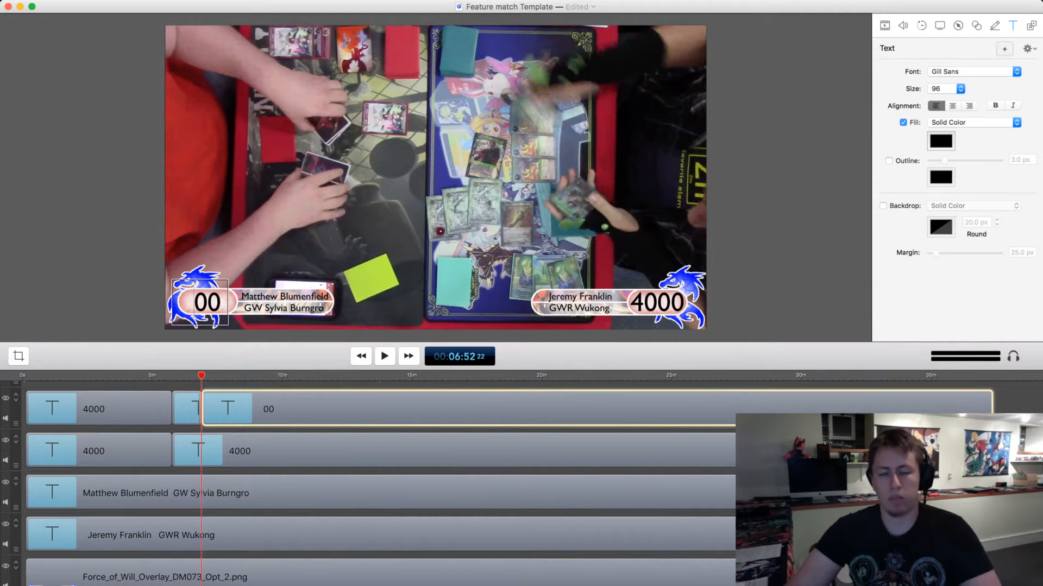
Split the left player's 00 clip at 00:06:58 and set the life total from there to 4000.
key("space")
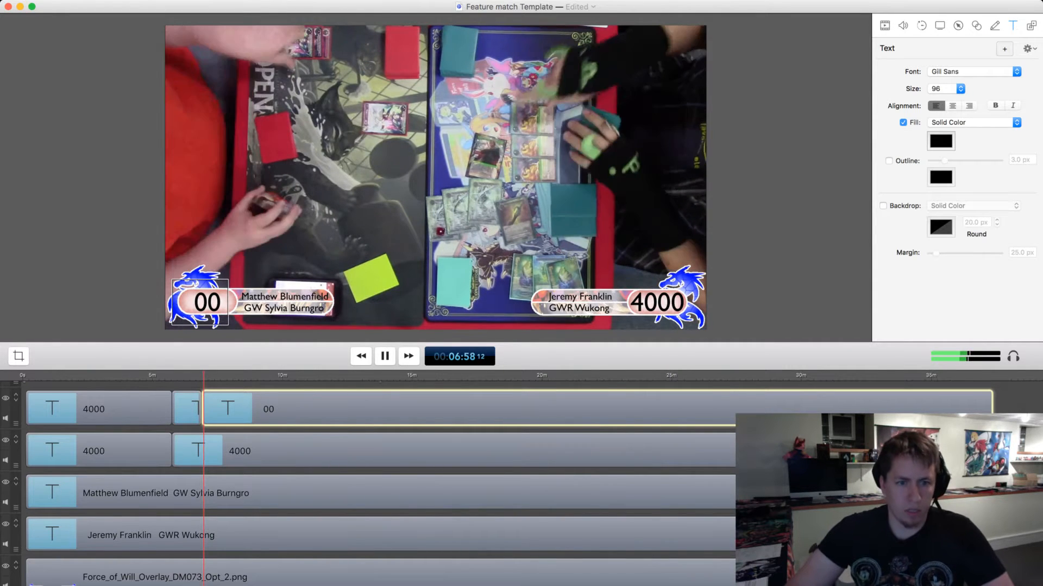
key("space")
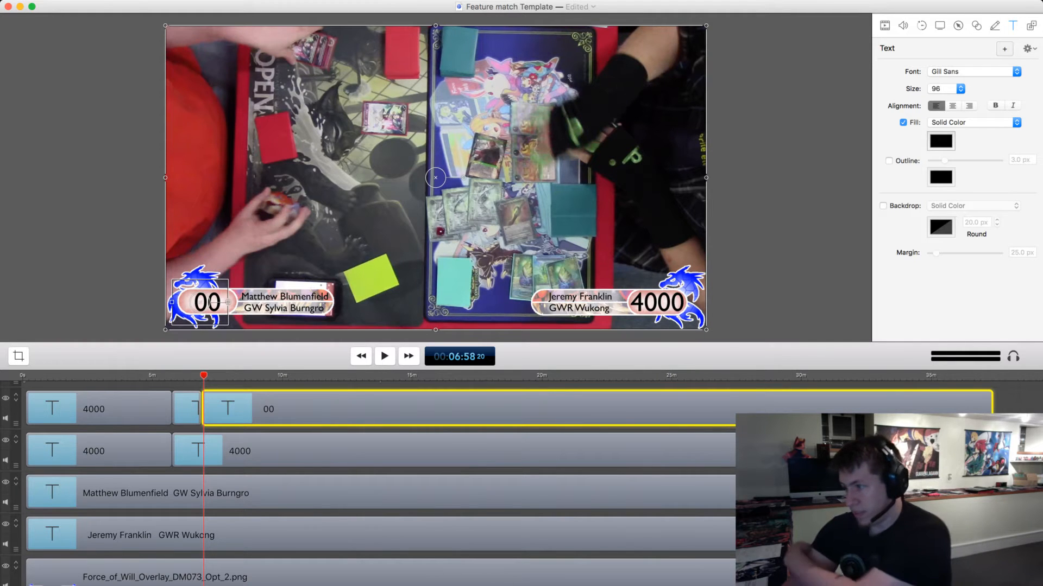
key("t")
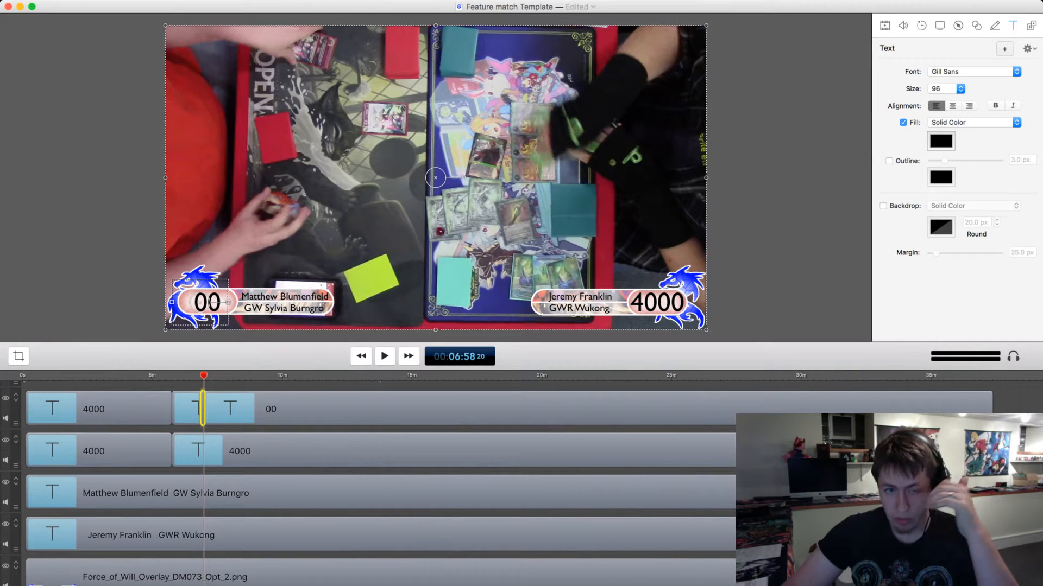
left_click(213, 416)
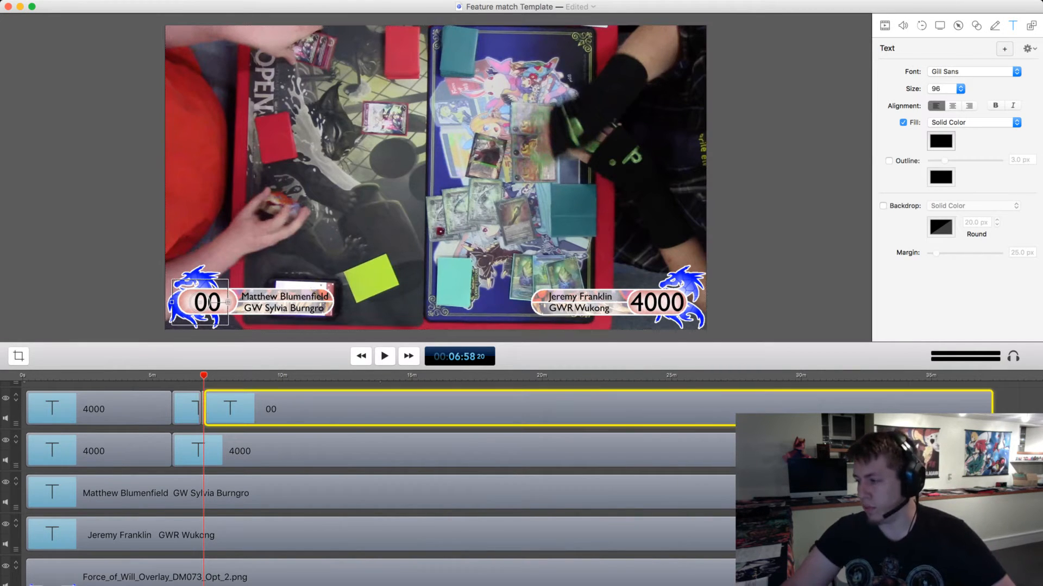
double_click(194, 302)
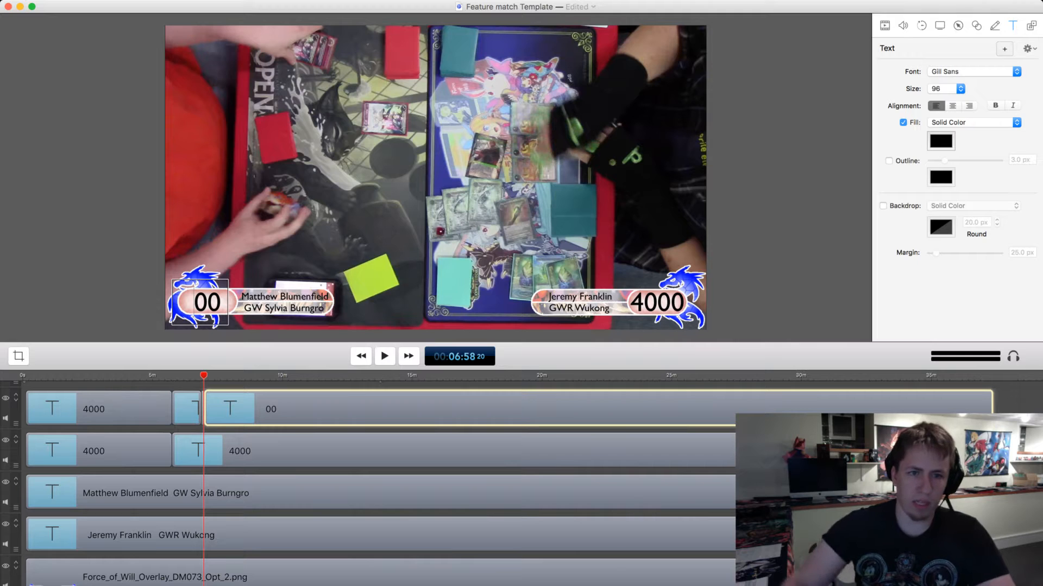
type("40")
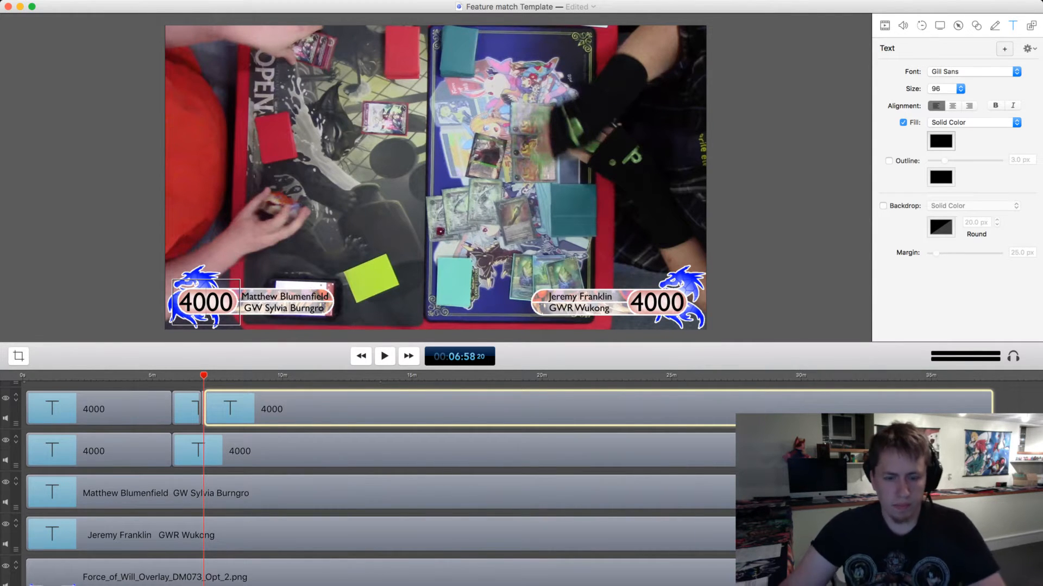
Place the outburst-red.mov transition on the track above so it starts at 6m 57.9s and covers the life-total reset, then preview it.
key("Tab")
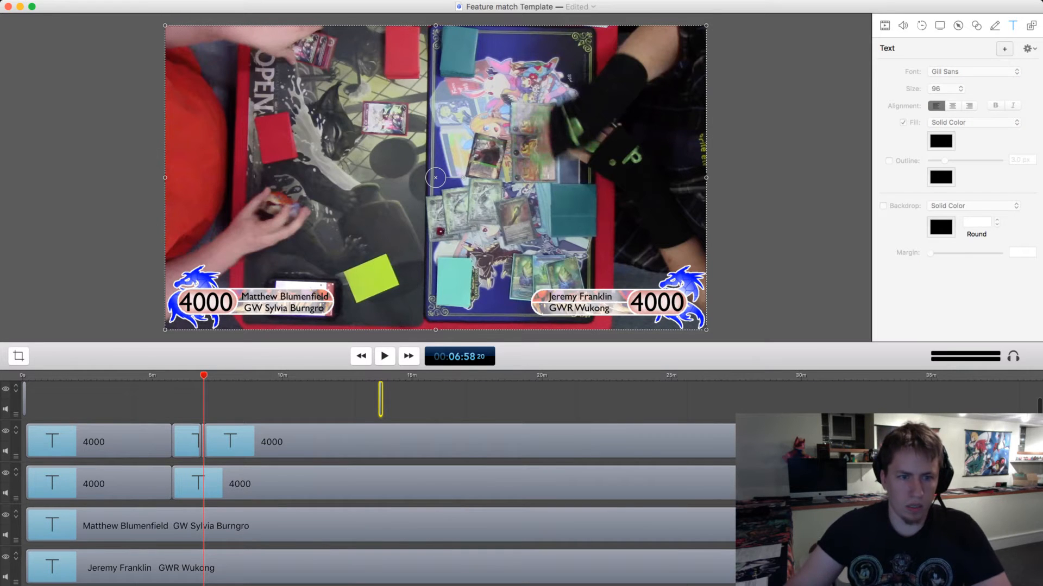
key("Delete")
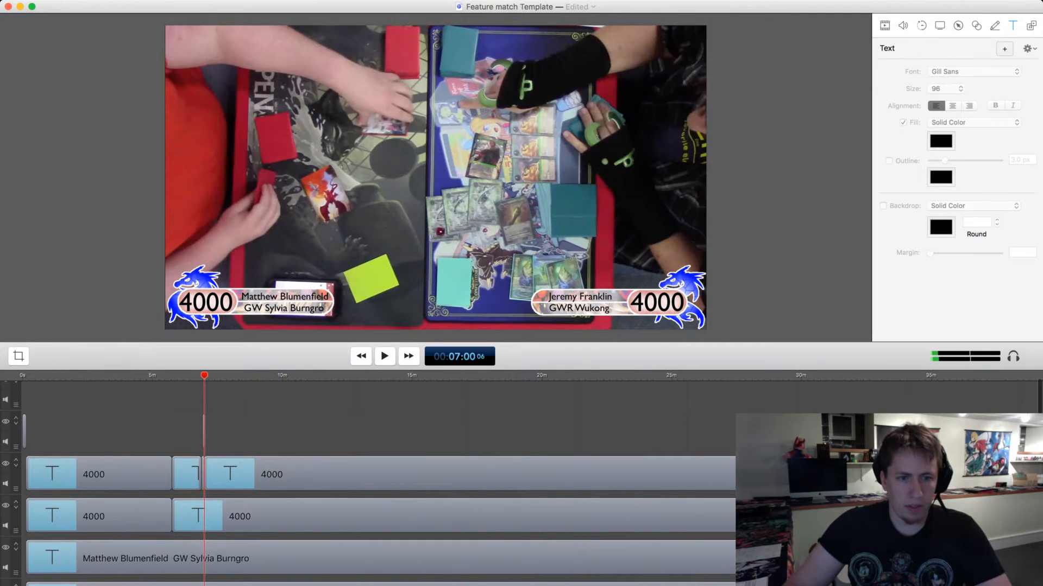
scroll(380, 483, "down", 1)
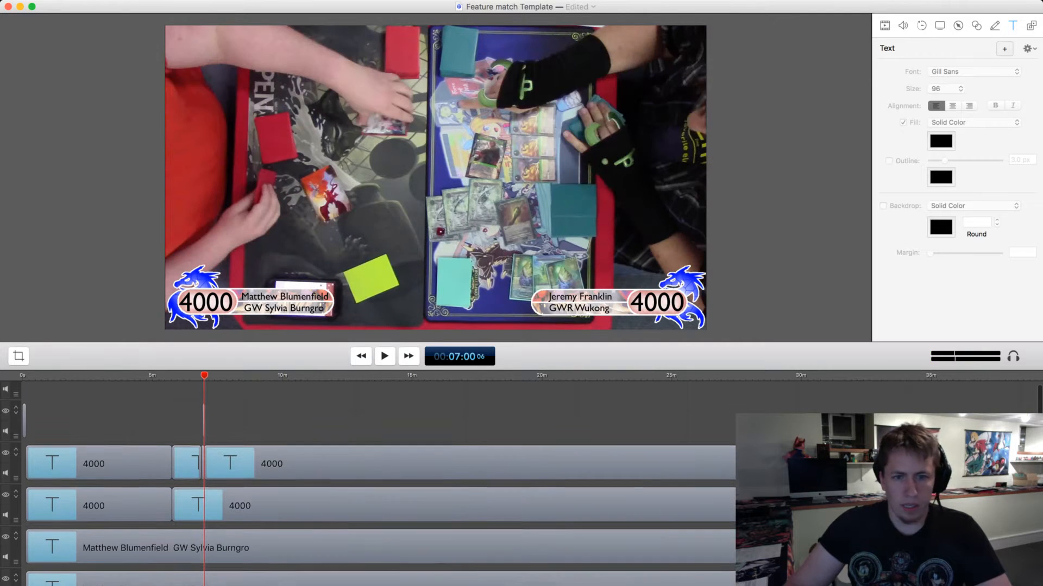
scroll(380, 483, "down", 1)
key("super+equal")
key("super+equal")
key("super+equal")
key("super+equal")
key("super+equal")
key("super+equal")
key("super+equal")
key("super+equal")
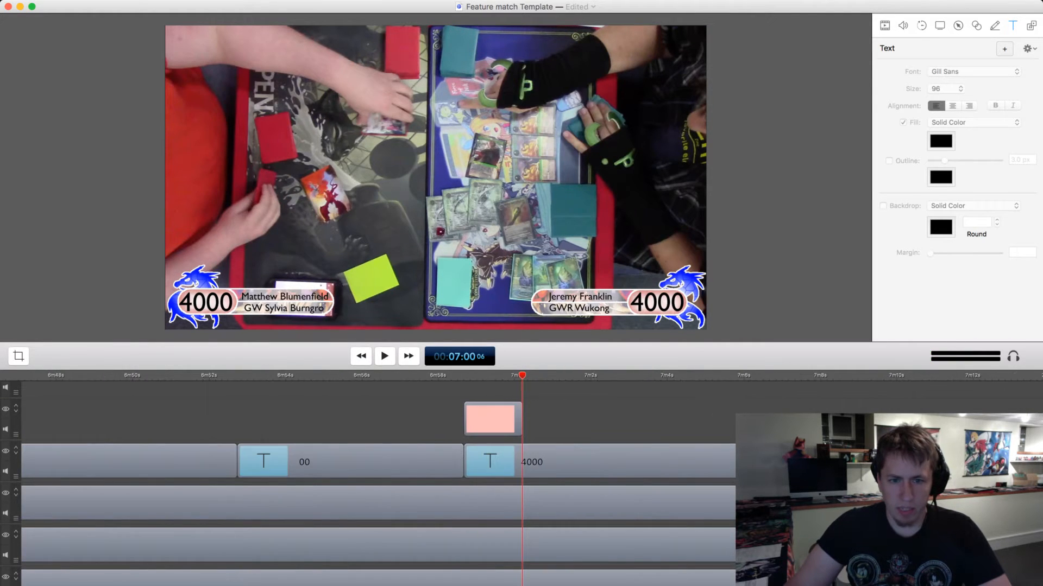
left_click(459, 420)
left_click_drag(459, 420, 397, 420)
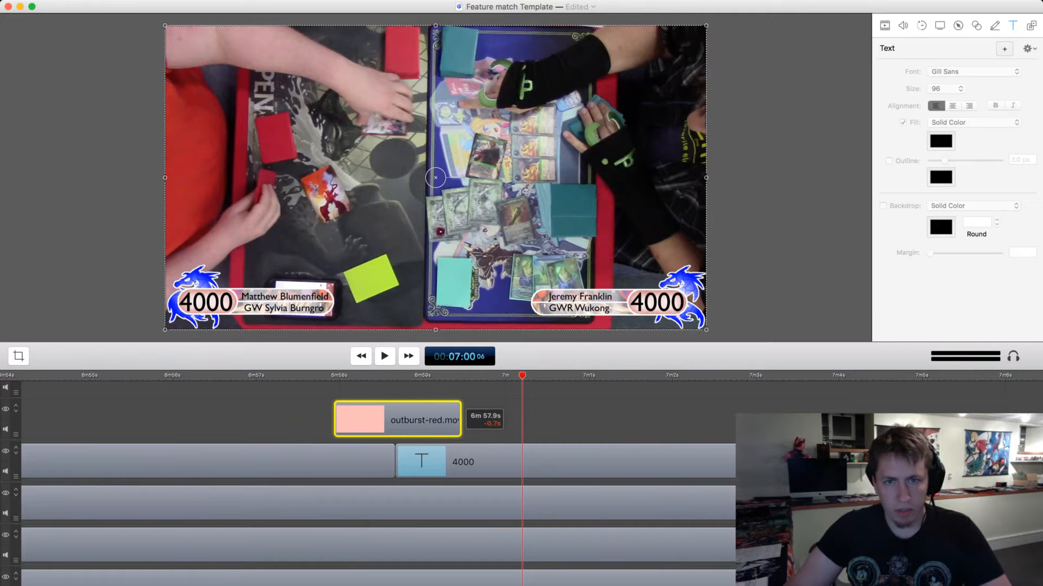
key("space")
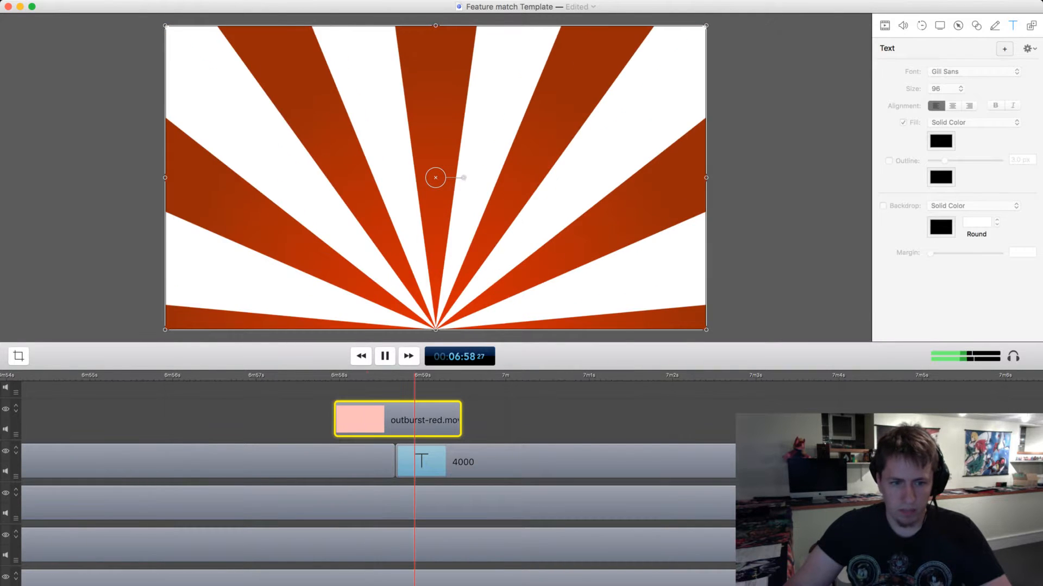
Split the MVI_0097.mov footage at 00:06:59, near the end of the outburst-red.mov transition.
key("space")
key("super+minus")
key("super+minus")
key("super+minus")
key("super+minus")
key("super+minus")
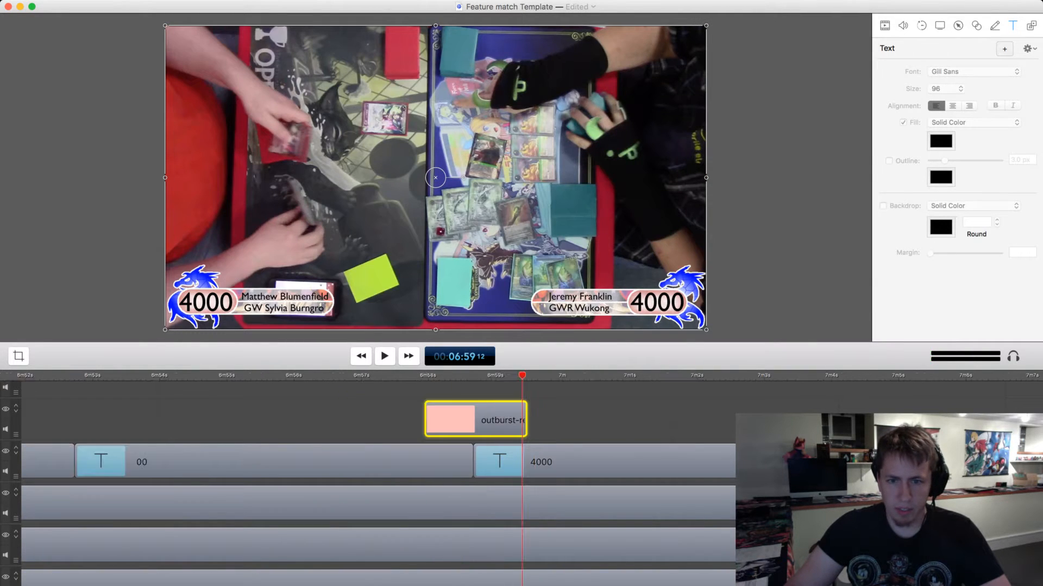
key("super+minus")
key("super+minus")
key("super+equal")
key("super+equal")
key("super+equal")
scroll(521, 477, "down", 8)
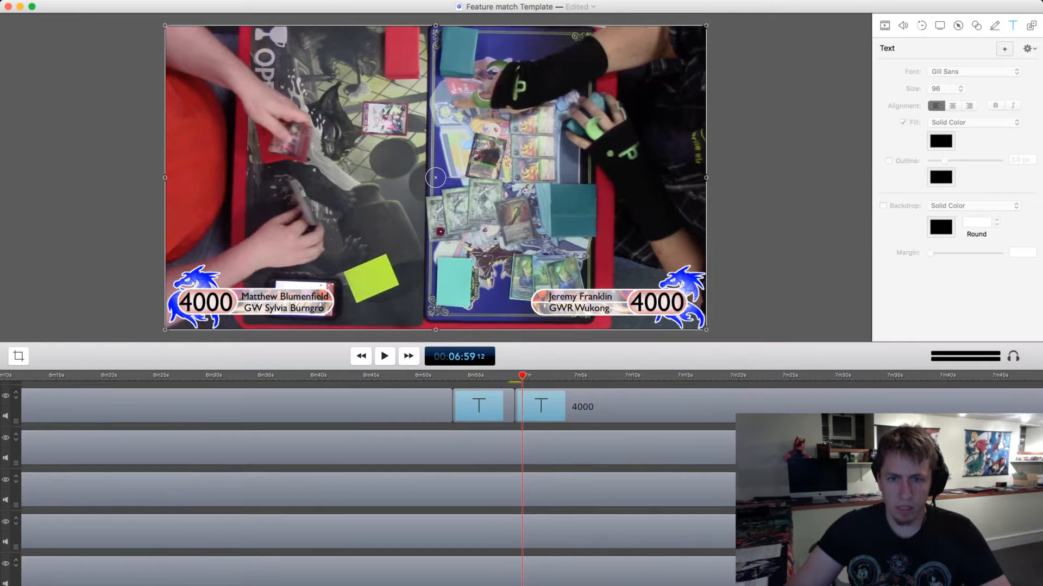
Find the start of the next game in the footage and cut out the shuffling between games after the transition.
key("space")
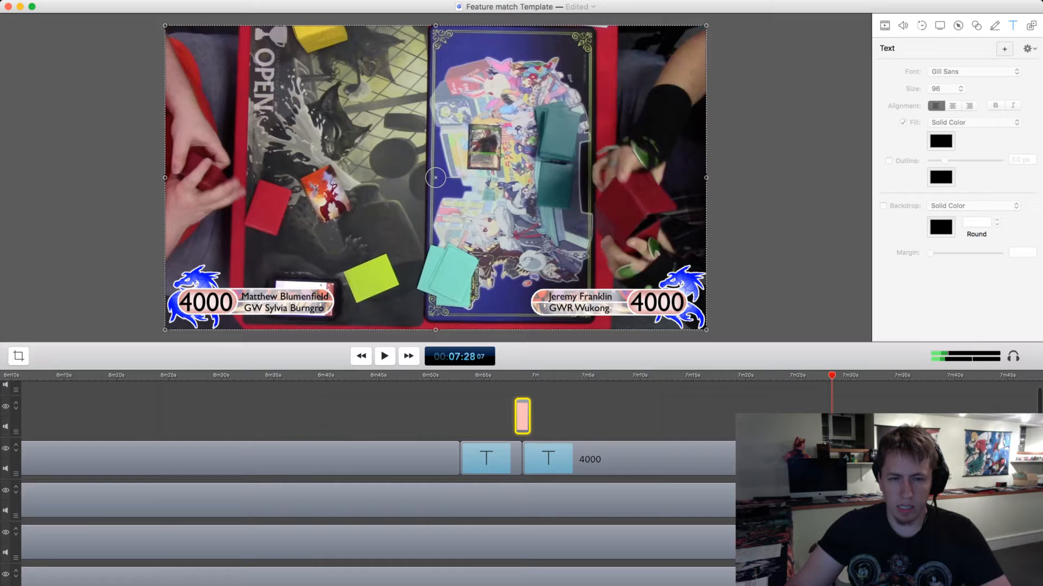
key("super+minus")
key("super+minus")
key("super+minus")
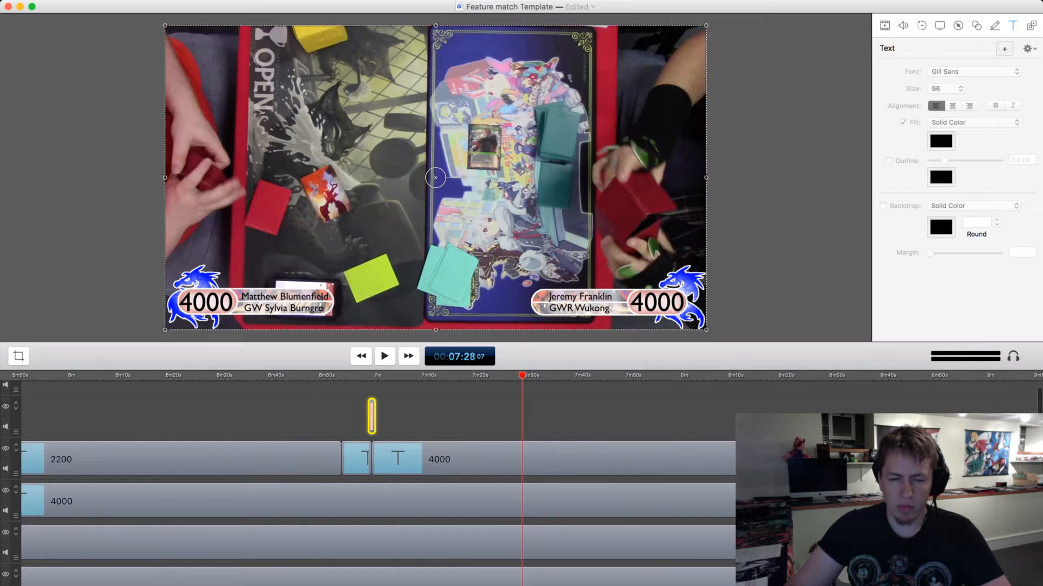
scroll(212, 418, "down", 4)
key("super+minus")
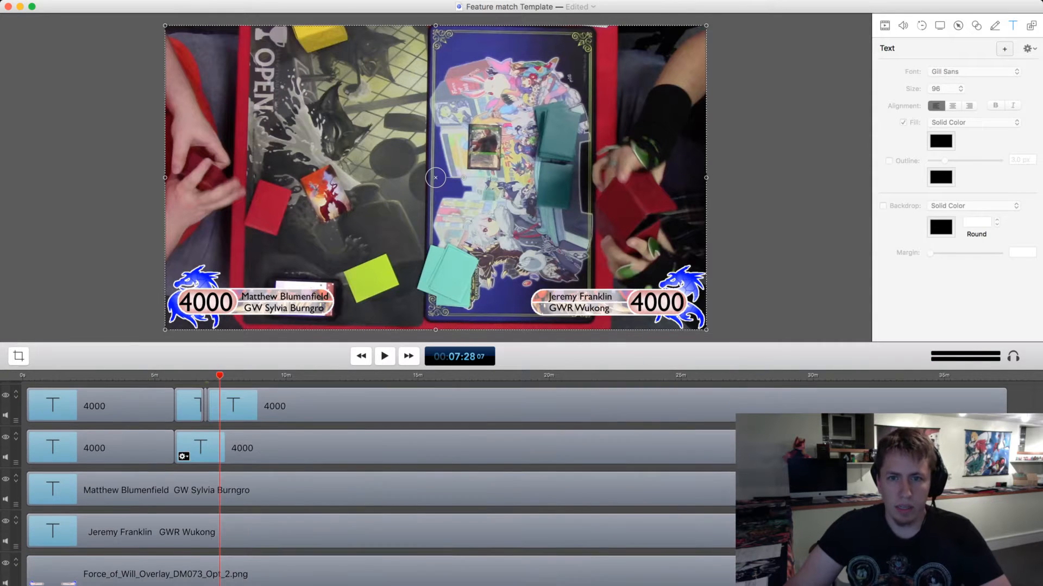
key("space")
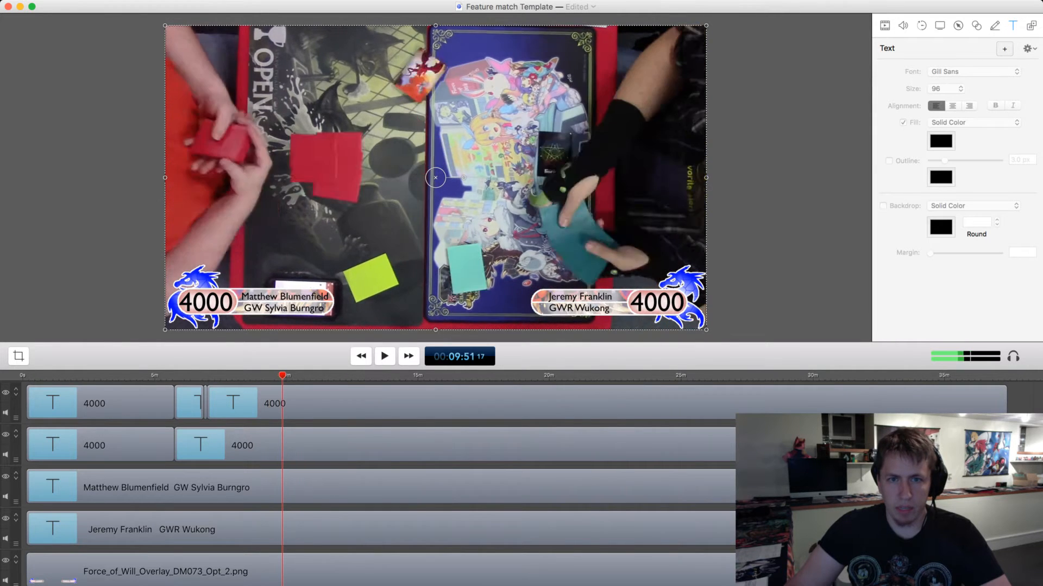
key("space")
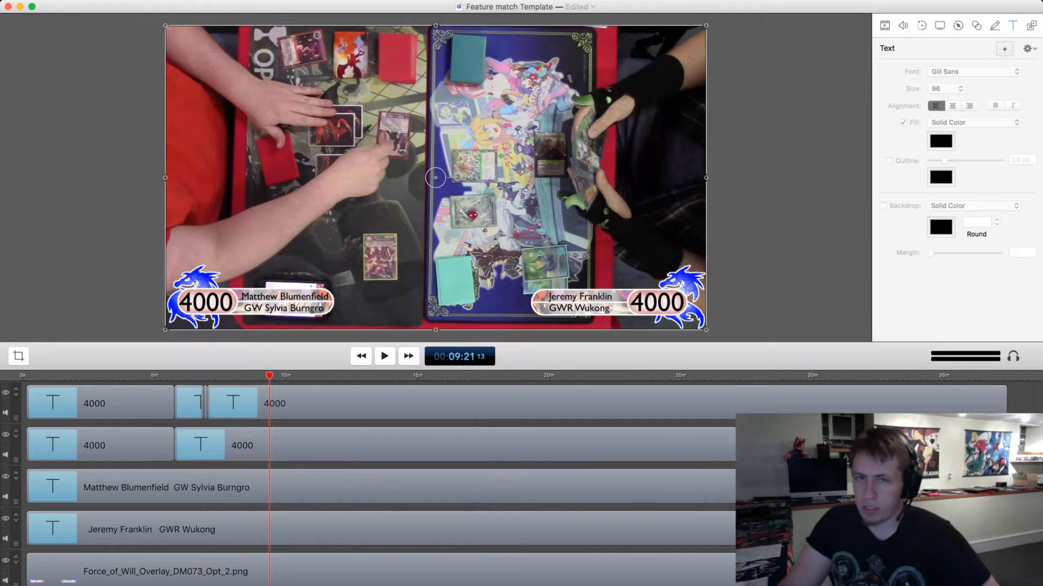
Preview the transition and the joined footage from 00:06:58 into the second game, and save the project.
left_click(206, 375)
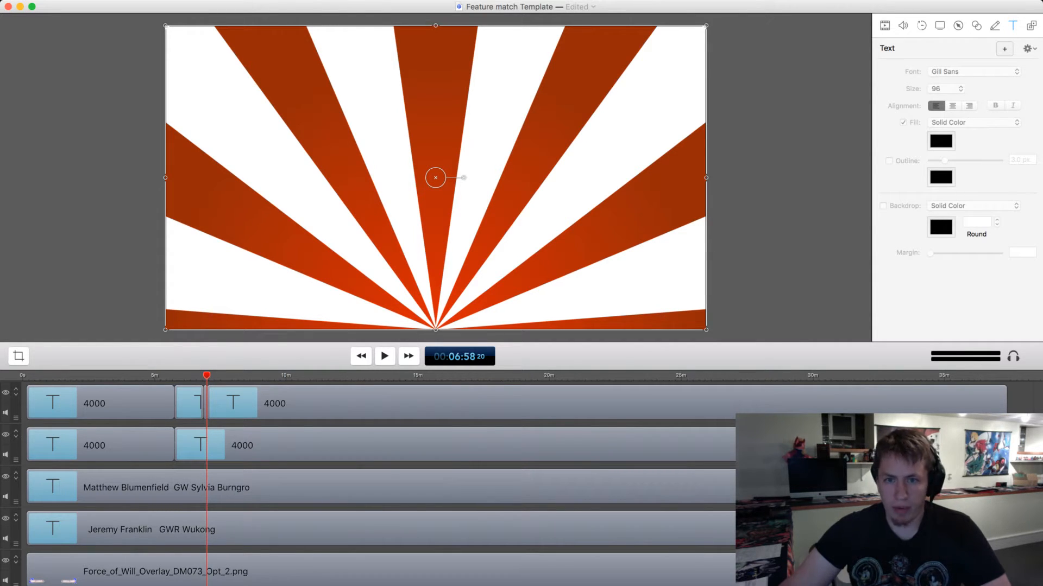
key("space")
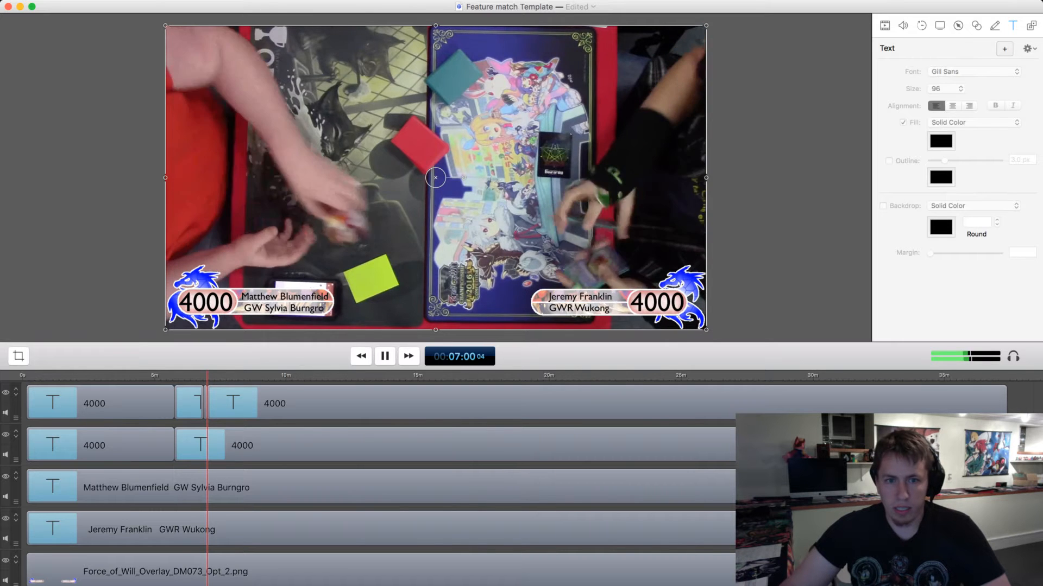
key("space")
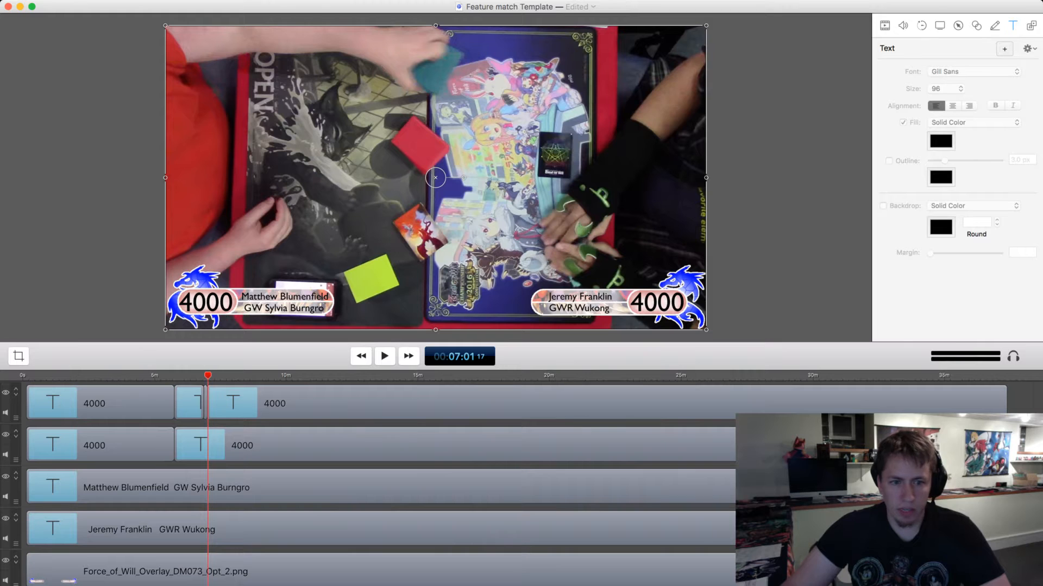
scroll(54, 543, "down", 2)
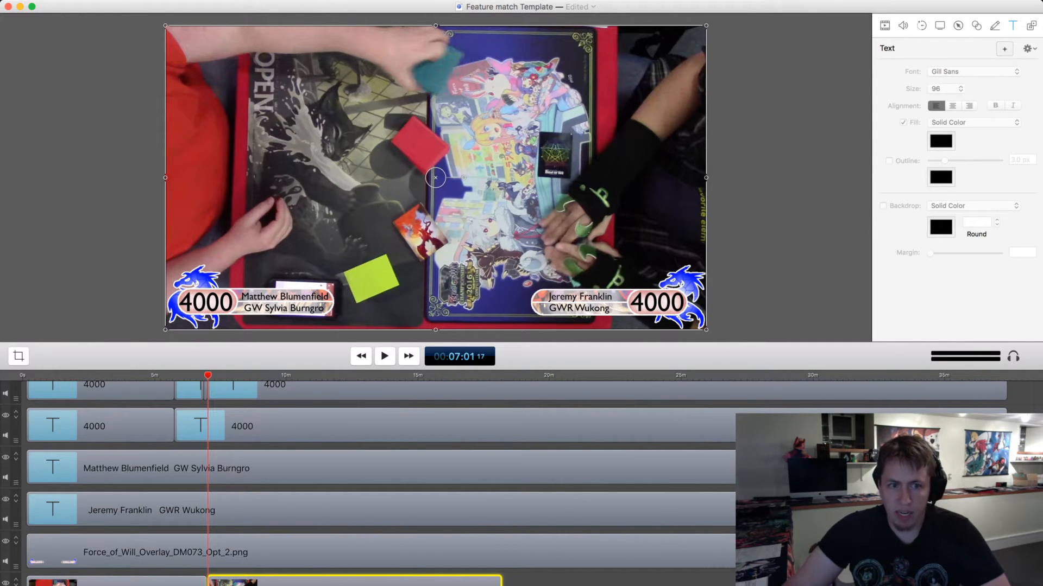
scroll(380, 478, "up", 2)
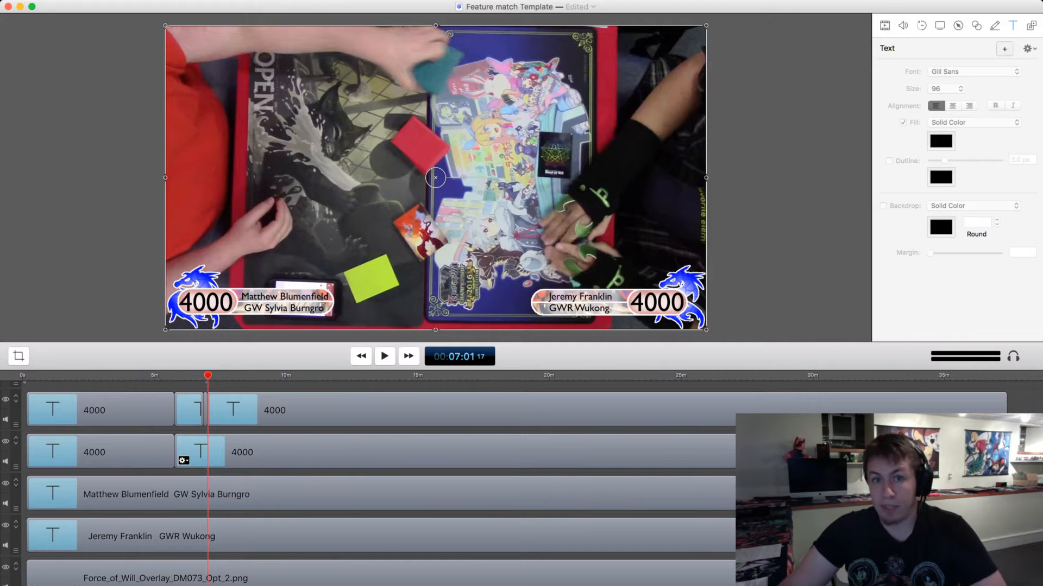
scroll(201, 456, "down", 2)
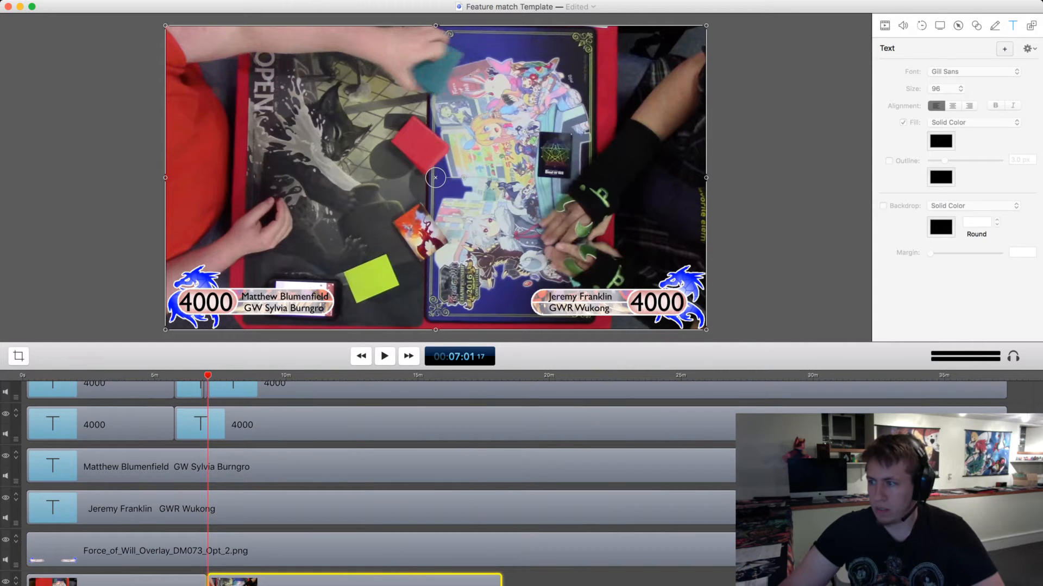
key("space")
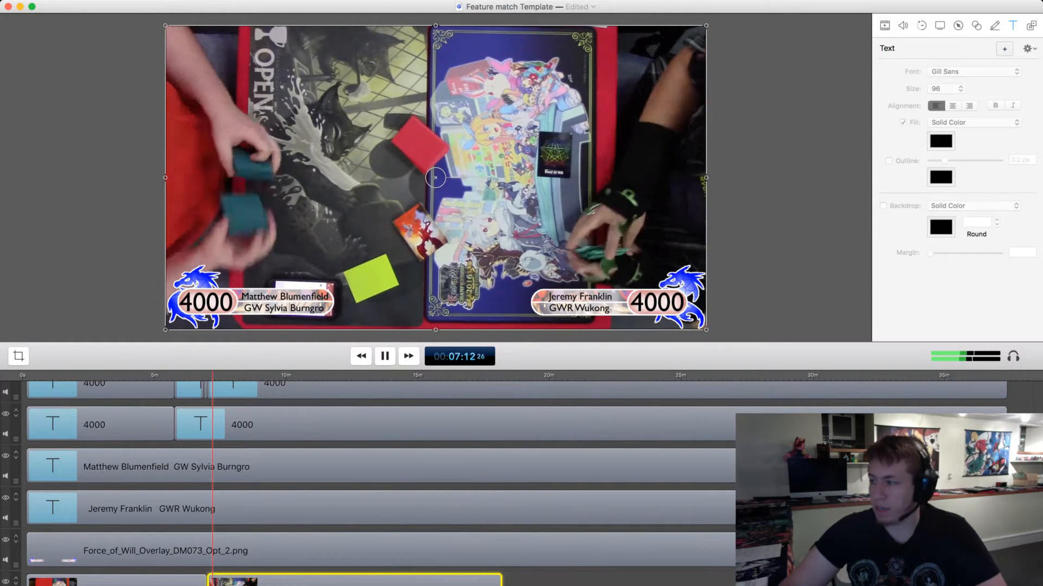
key("super+s")
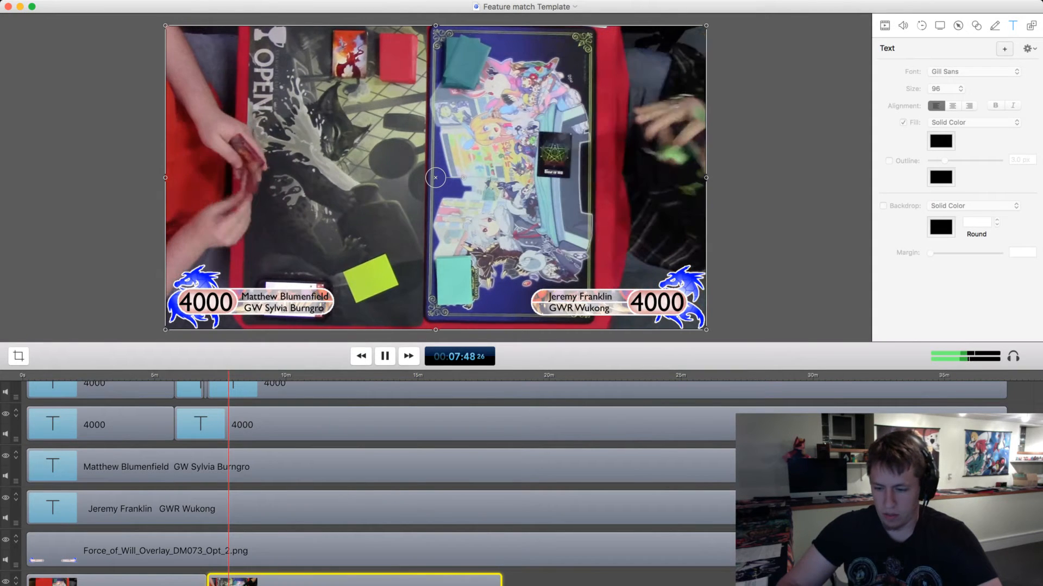
key("space")
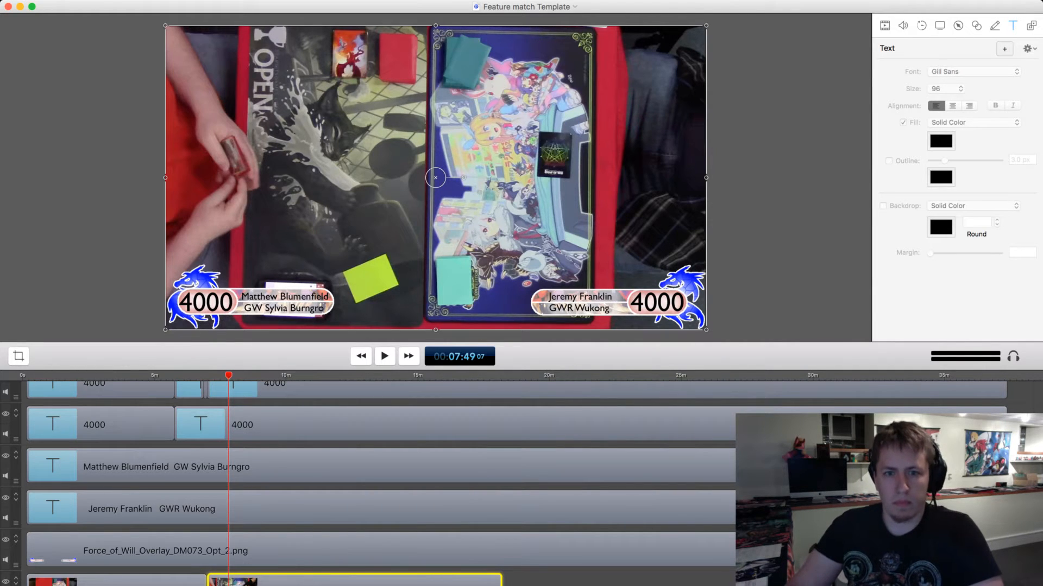
Split the right player's 4000 life-total clip at 00:08:11 and set the life total from there to 3500.
key("space")
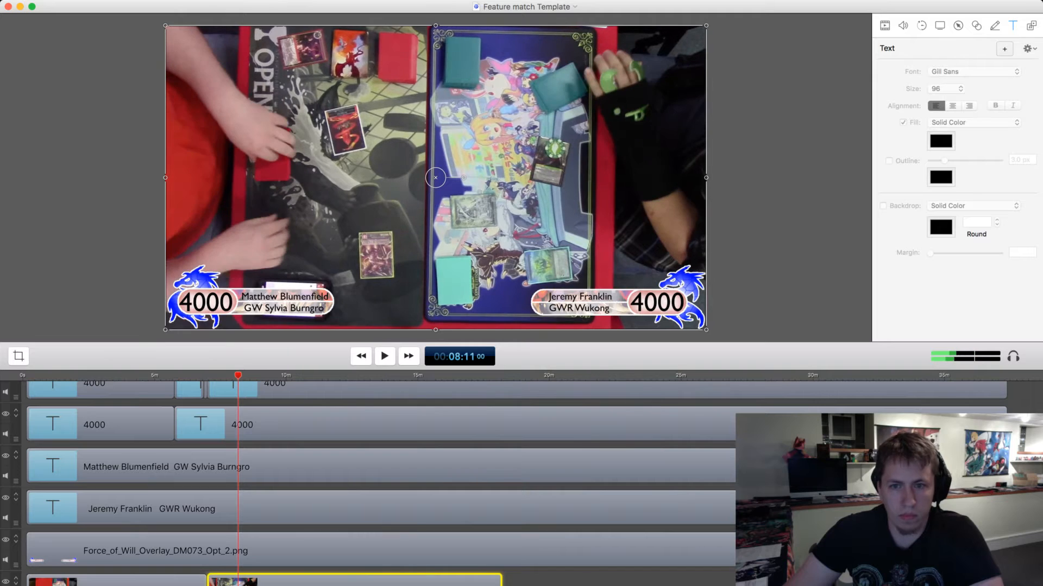
key("space")
left_click(282, 425)
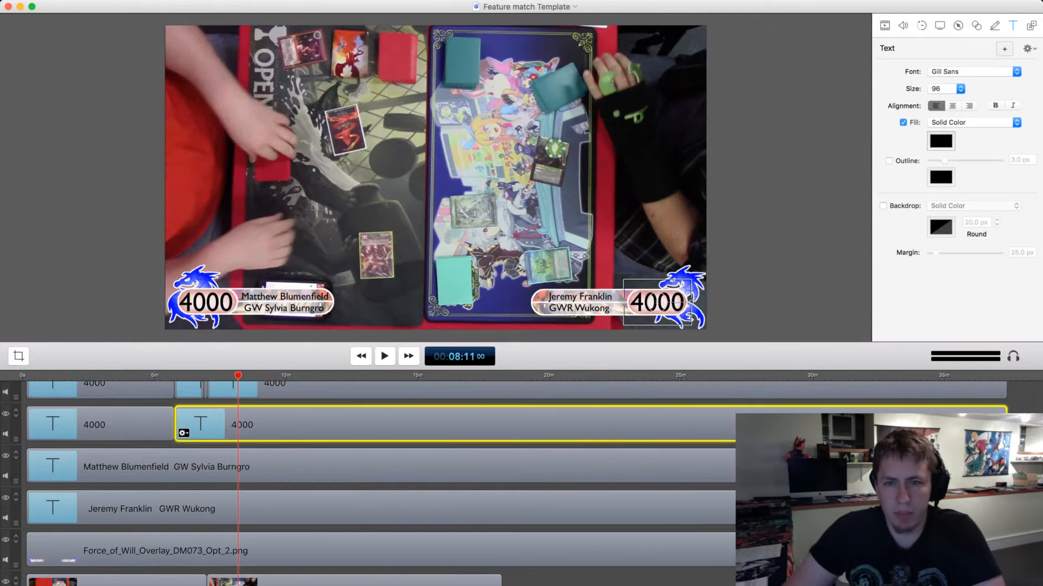
key("t")
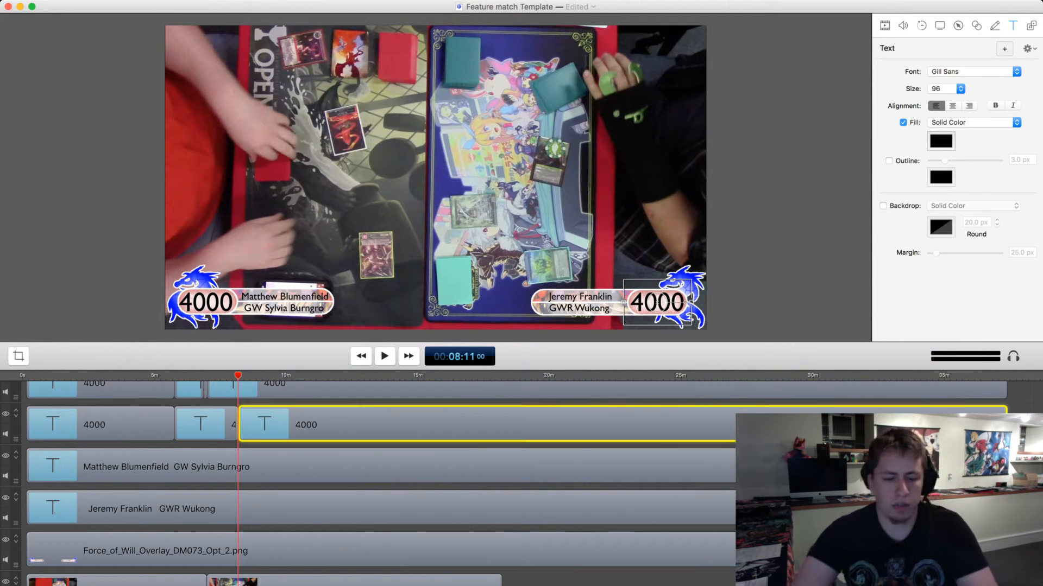
key("BackSpace")
key("BackSpace")
key("BackSpace")
key("BackSpace")
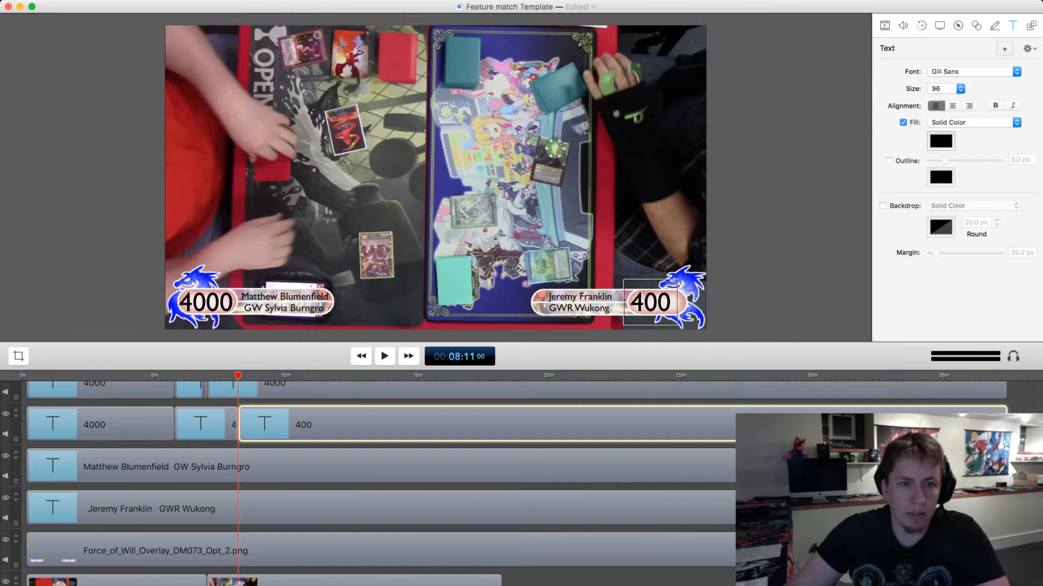
type("3500")
Split the right player's first 4000 clip at 00:02:05 and set the life total after the split to 3500.
left_click_drag(238, 375, 78, 375)
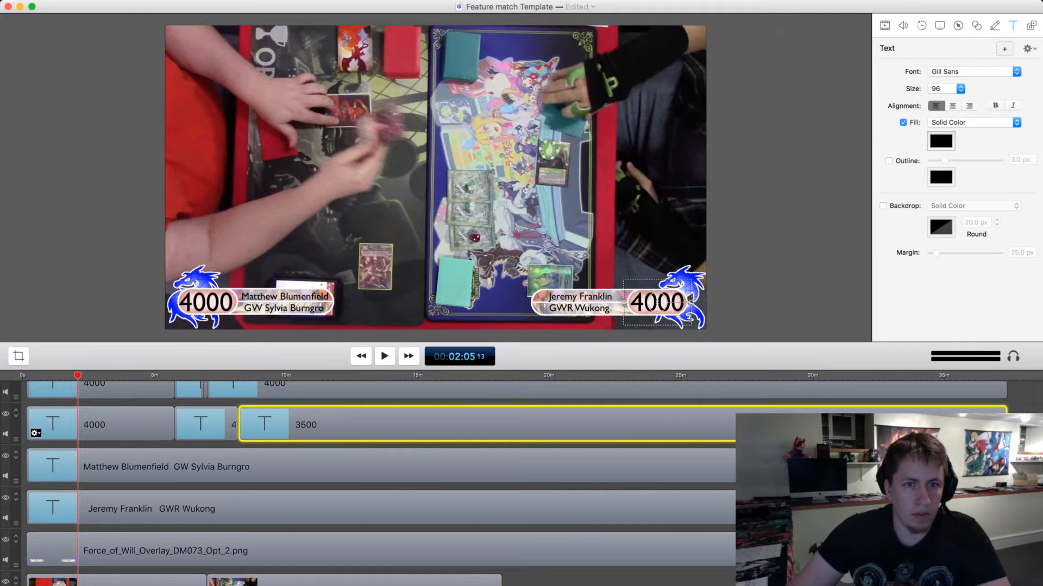
left_click(109, 425)
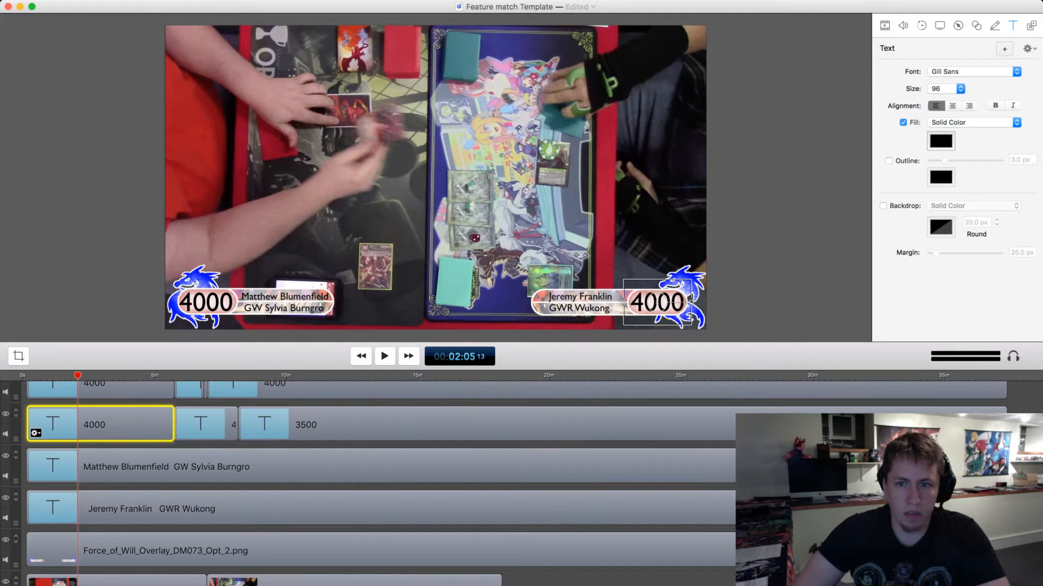
key("t")
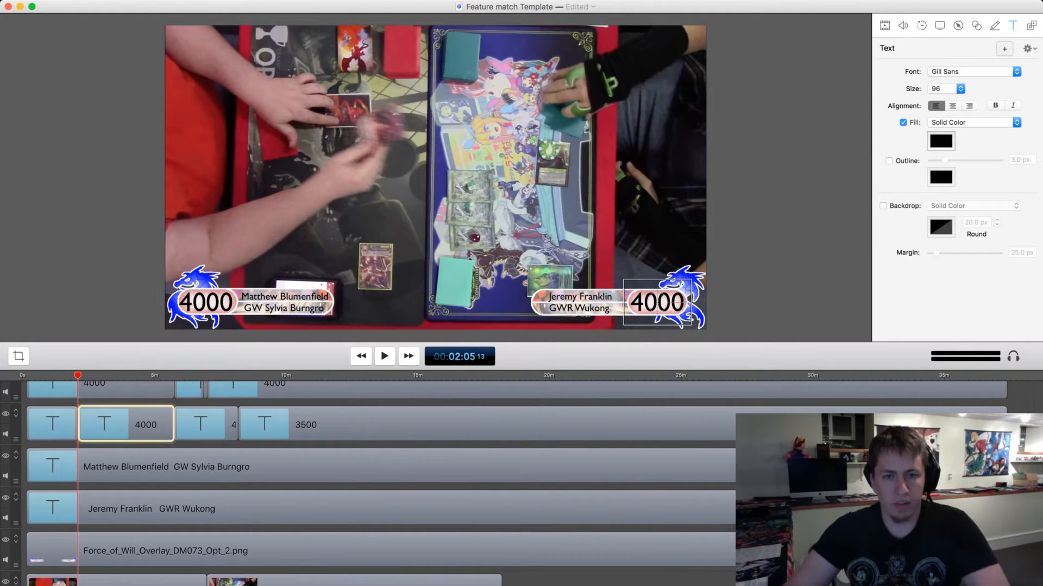
type("3500")
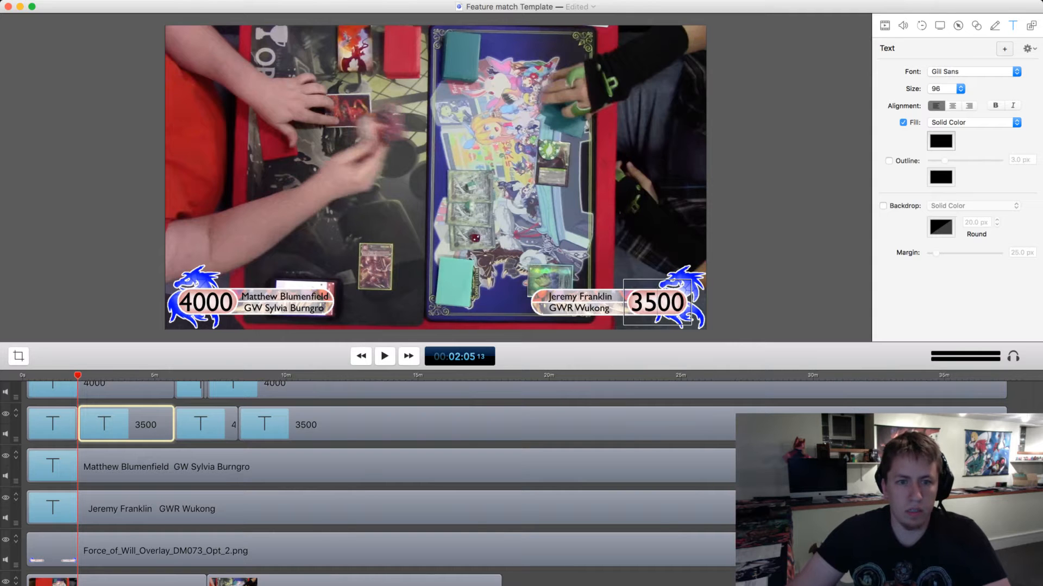
Return to the second game, split the right player's 3500 clip at 00:08:25, and set the life total from there to 2900.
left_click(384, 356)
left_click(238, 375)
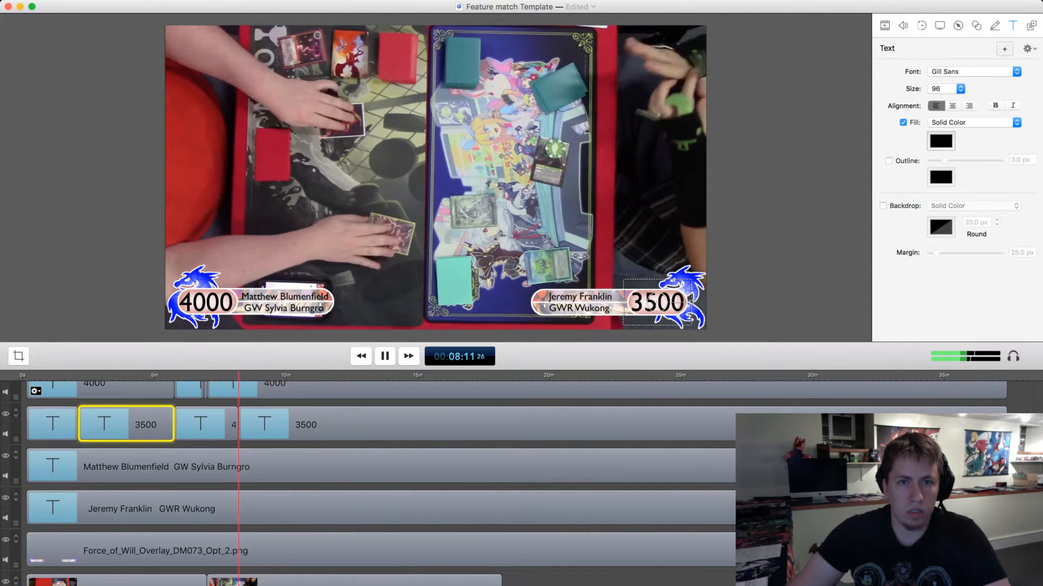
left_click_drag(111, 375, 238, 376)
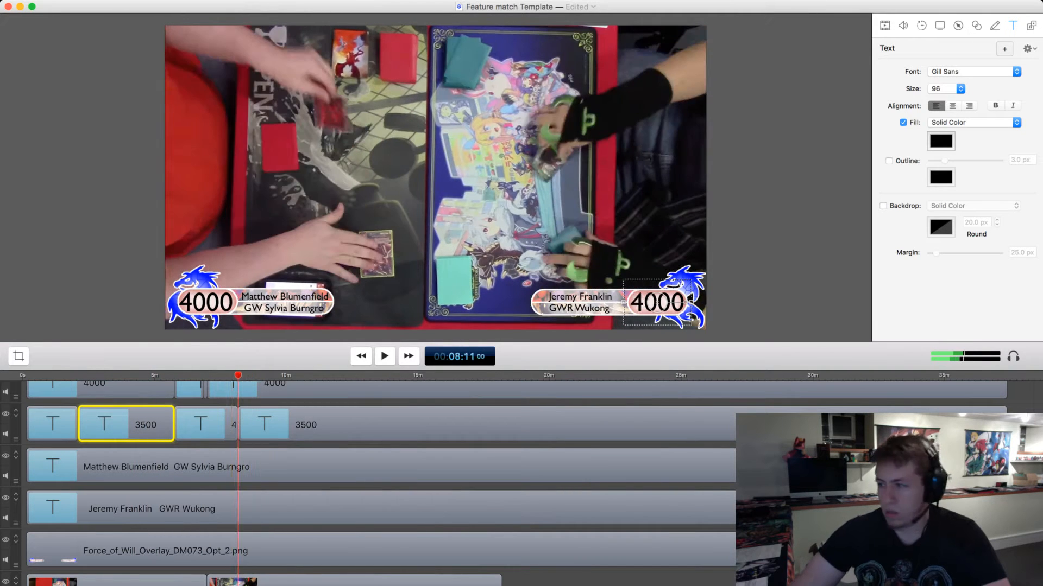
key("space")
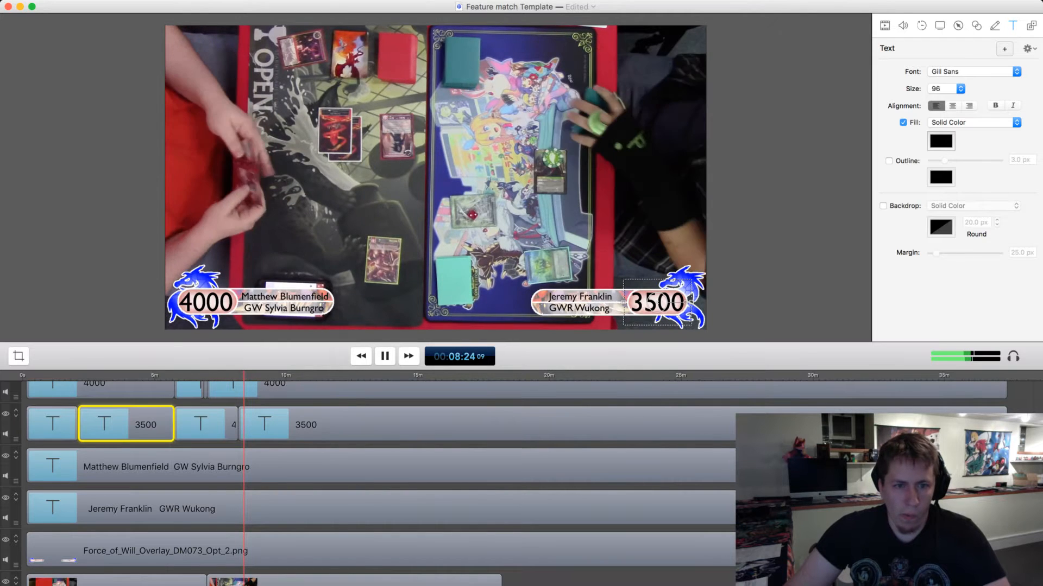
key("space")
left_click(296, 425)
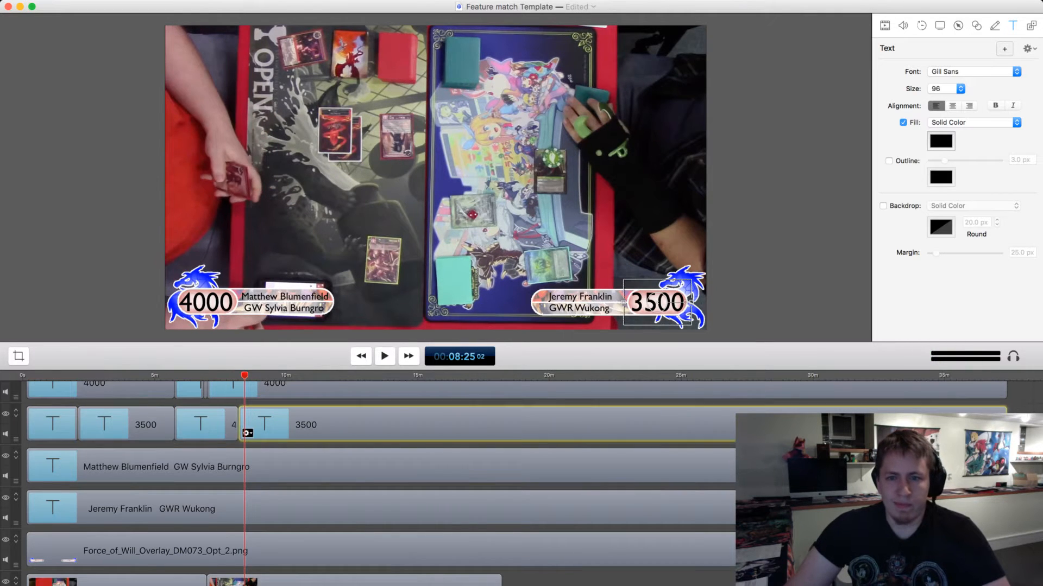
key("t")
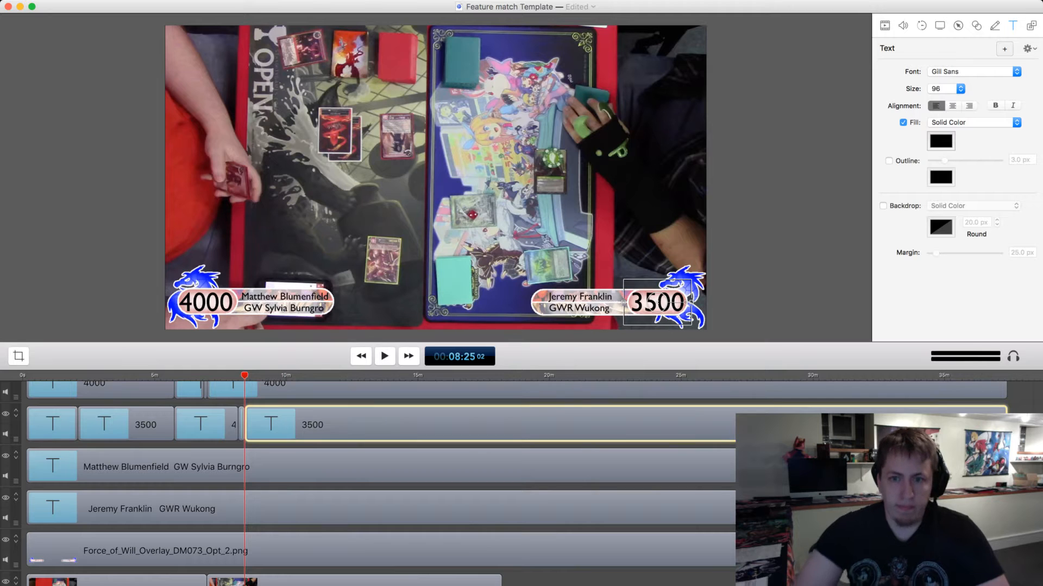
double_click(657, 302)
type("2900")
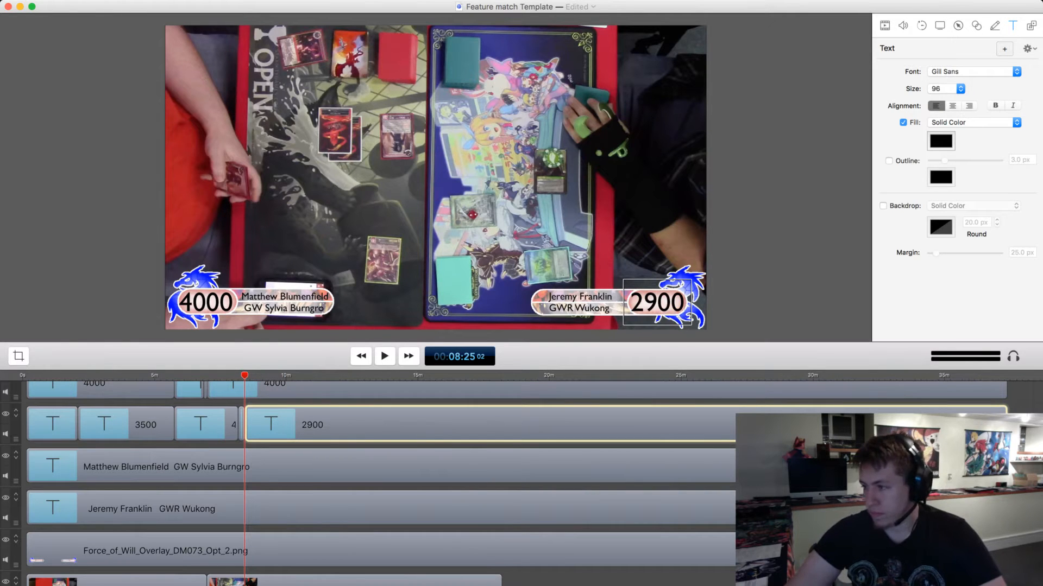
key("Escape")
Review the second game up to 00:11:05, split the right player's 2900 clip there, and set the life total from that point to 2300.
key("space")
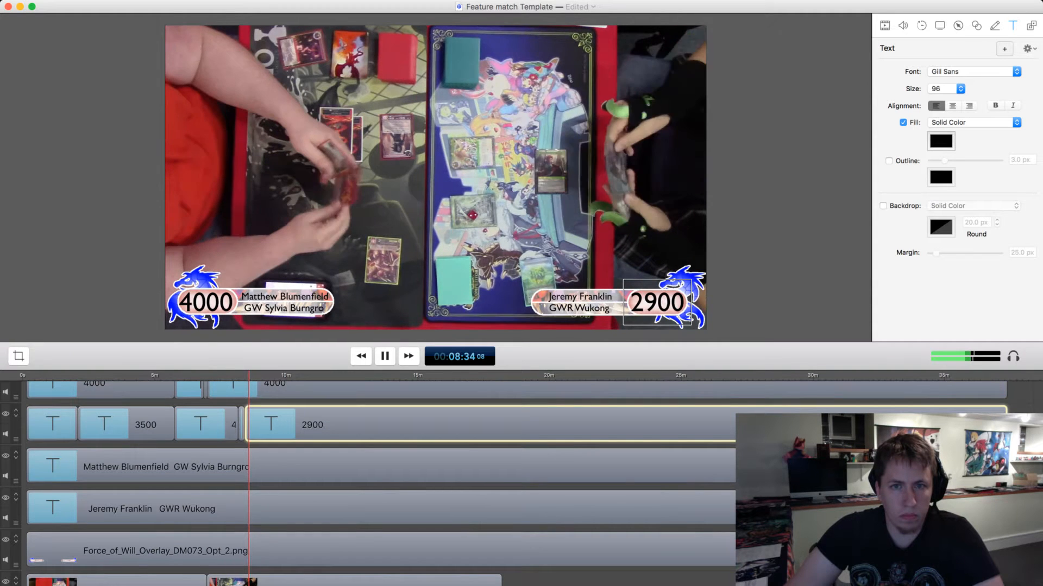
key("space")
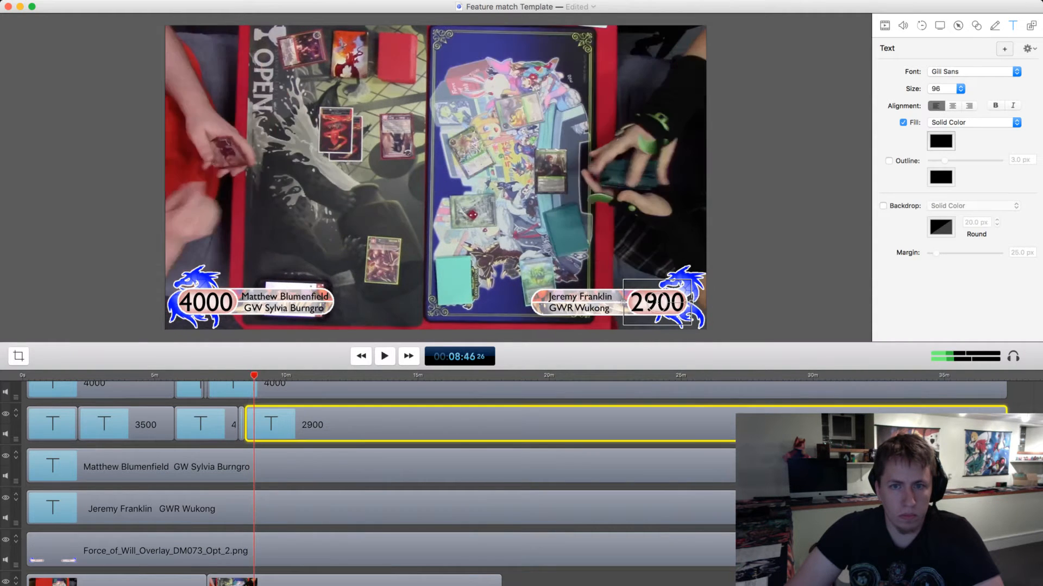
left_click_drag(254, 375, 313, 375)
left_click_drag(314, 376, 316, 376)
key("space")
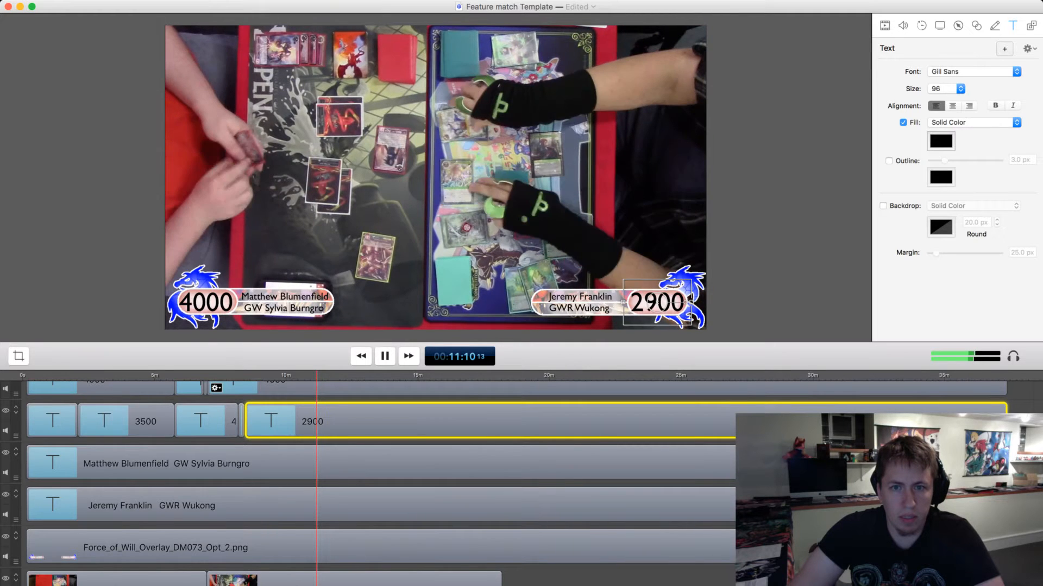
mouse_move(317, 375)
left_mouse_down()
mouse_move(301, 375)
mouse_move(315, 376)
left_mouse_up()
key("space")
key("space")
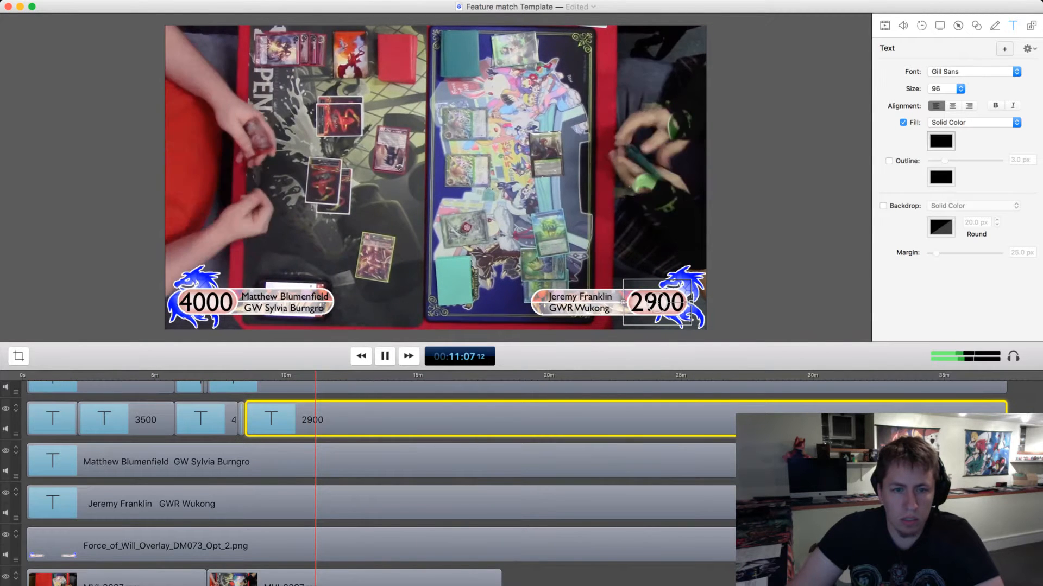
key("space")
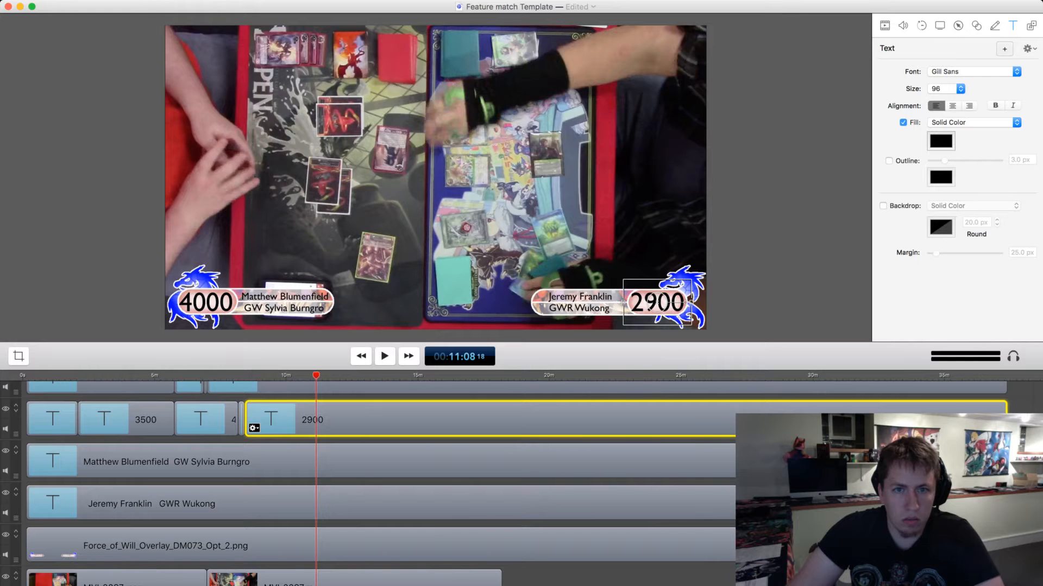
left_click_drag(316, 376, 313, 376)
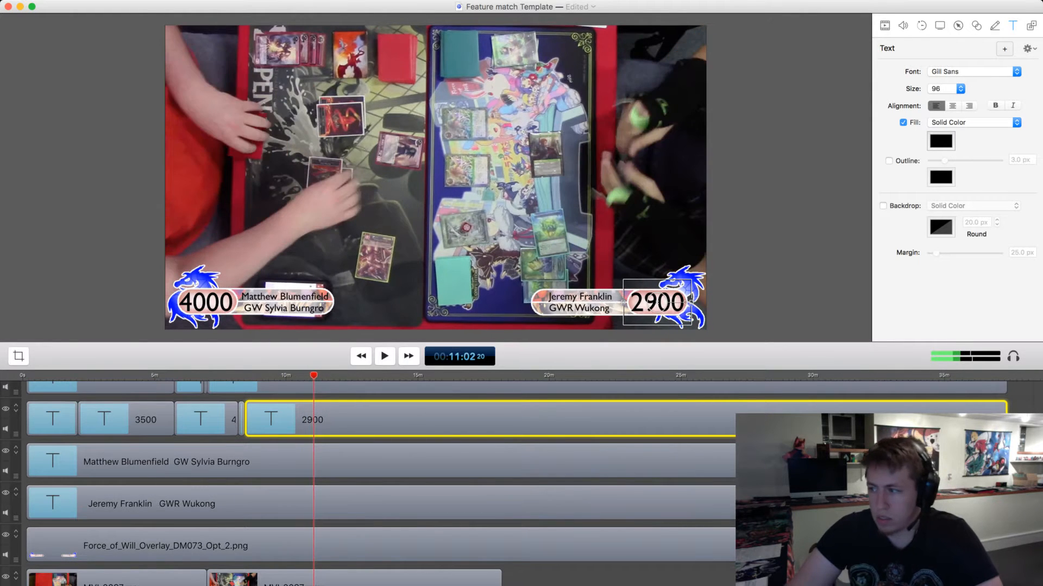
key("space")
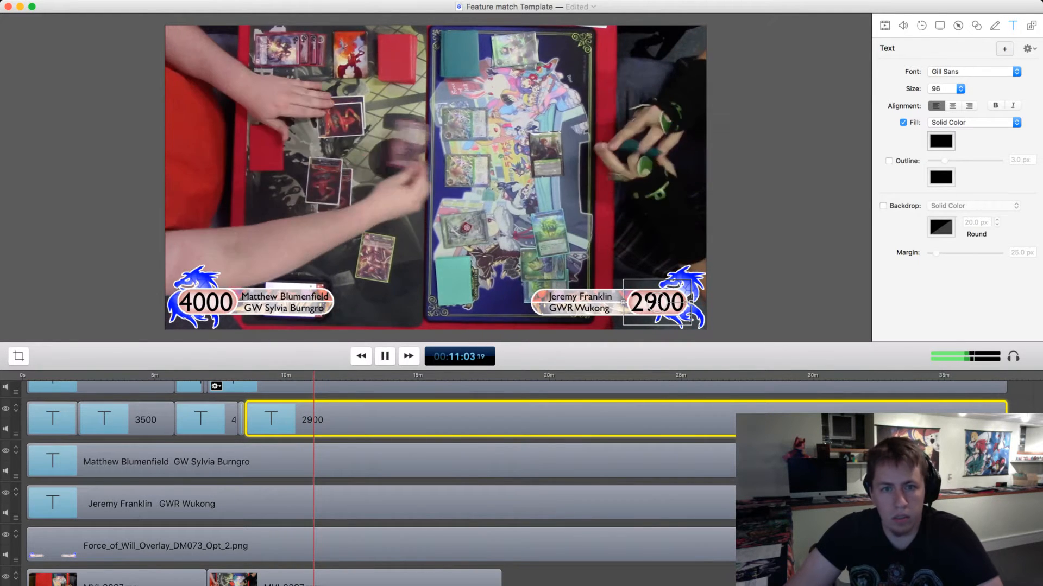
key("space")
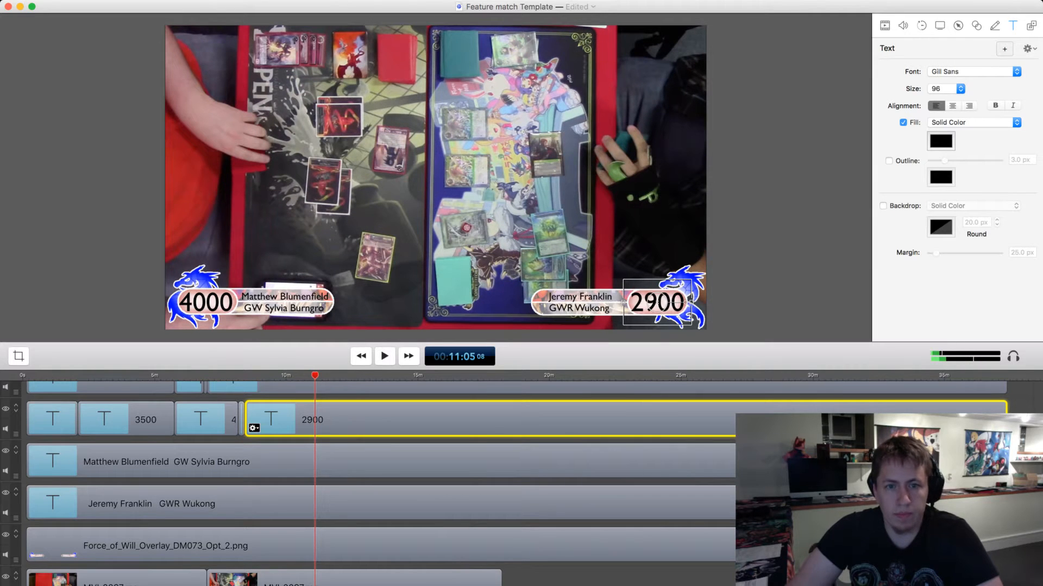
key("t")
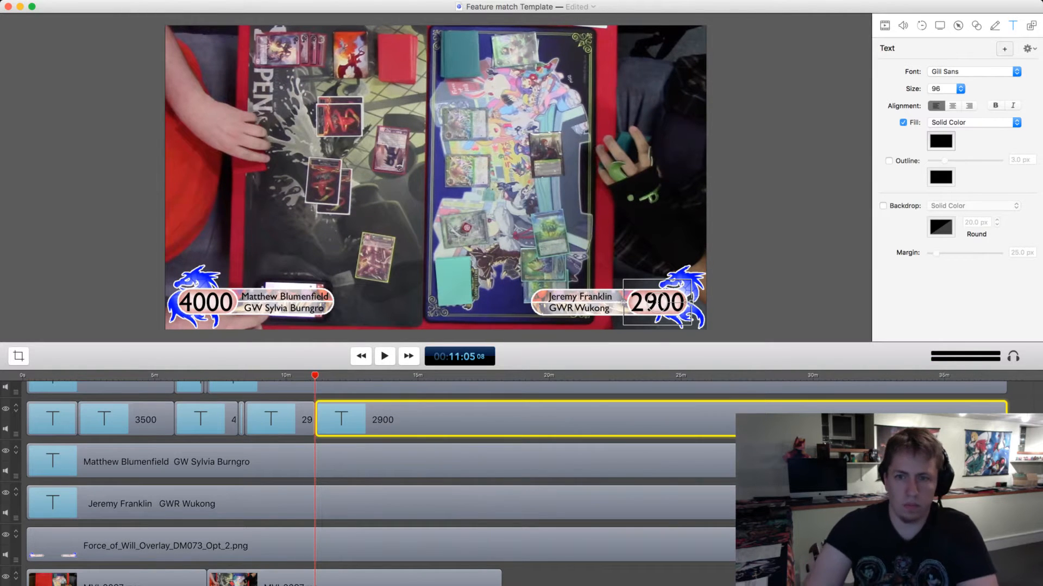
double_click(657, 302)
key("BackSpace")
type("3")
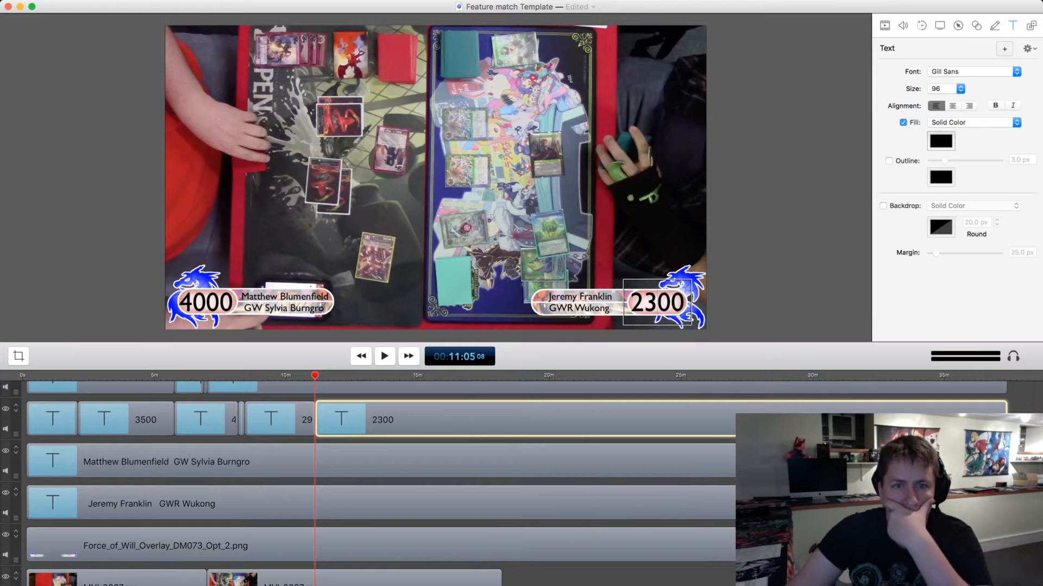
Split the left player's last 4000 life-total clip at 00:12:23 and set the life total from there to 3400.
key("space")
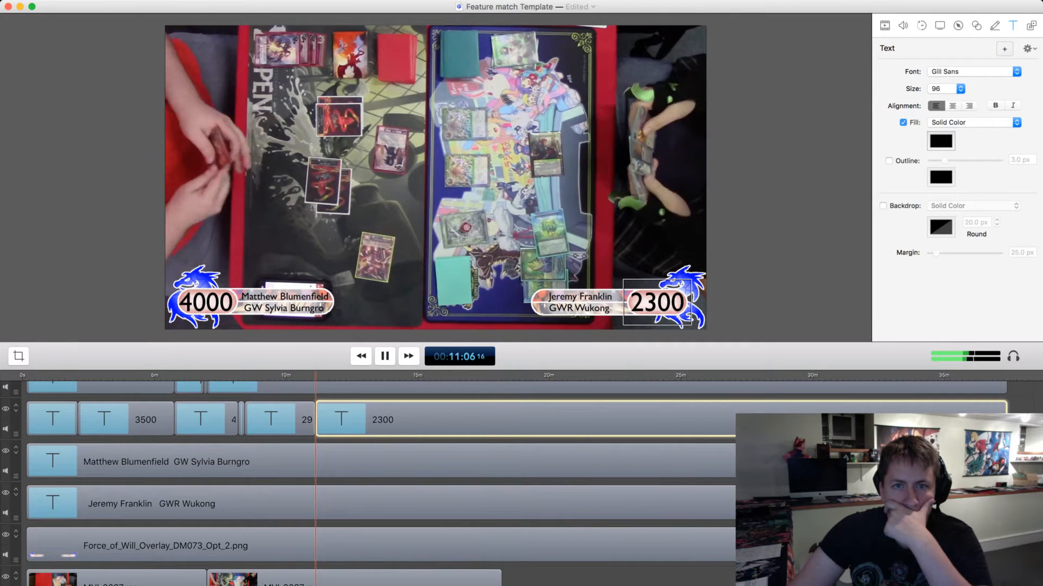
left_click_drag(317, 375, 348, 375)
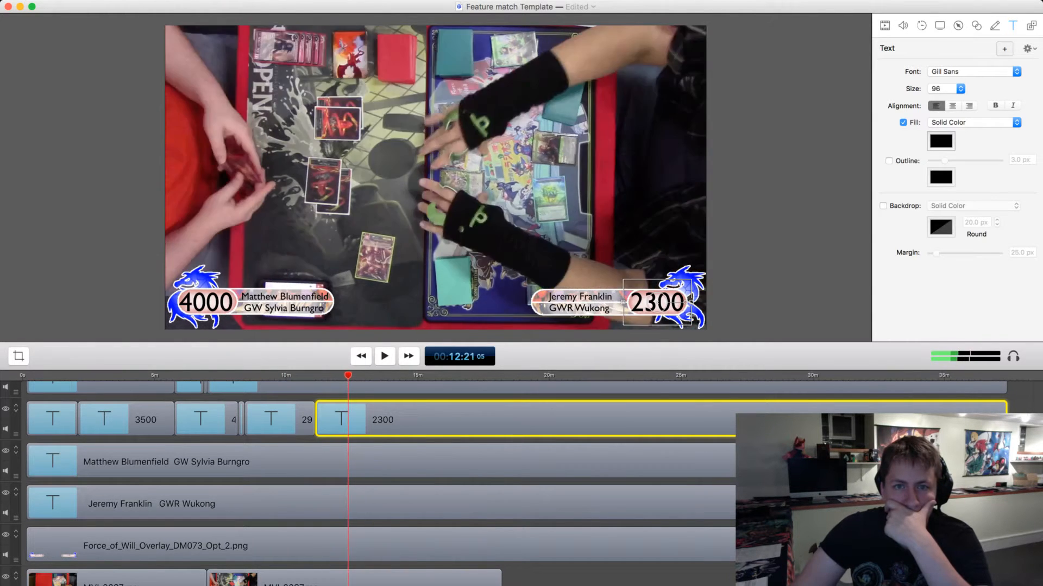
key("space")
key("space")
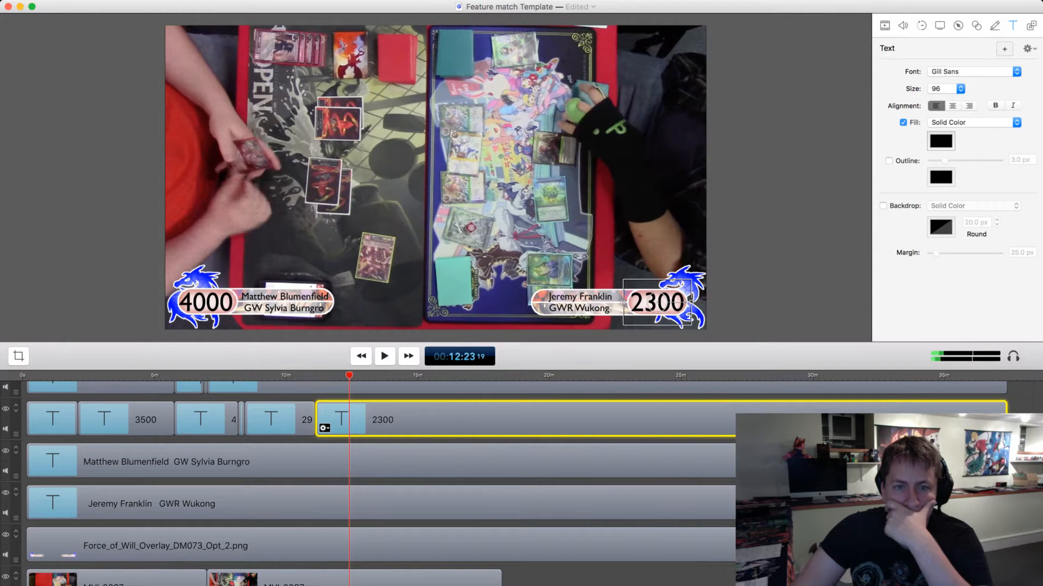
scroll(217, 418, "up", 3)
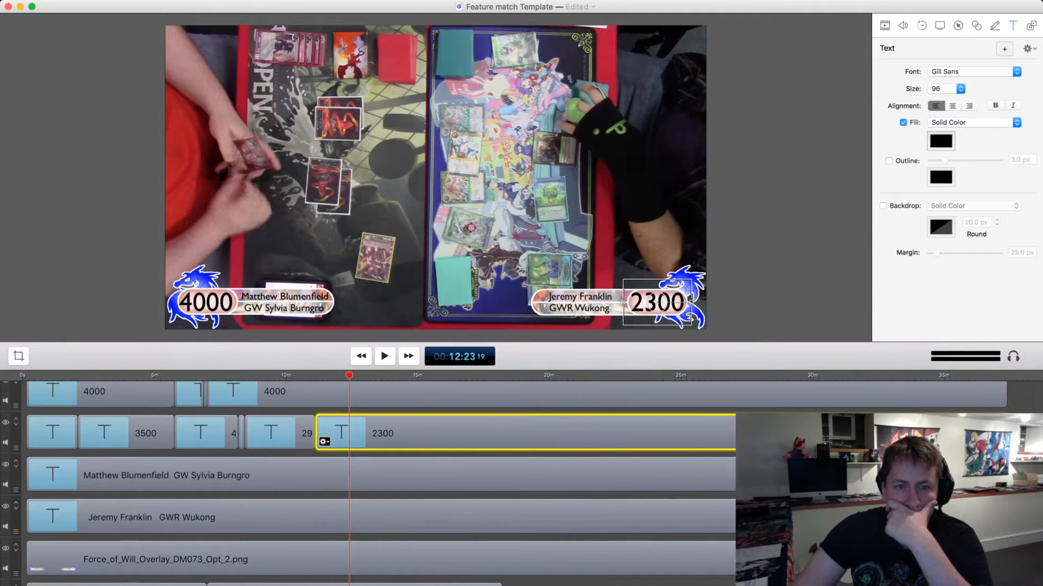
left_click(294, 410)
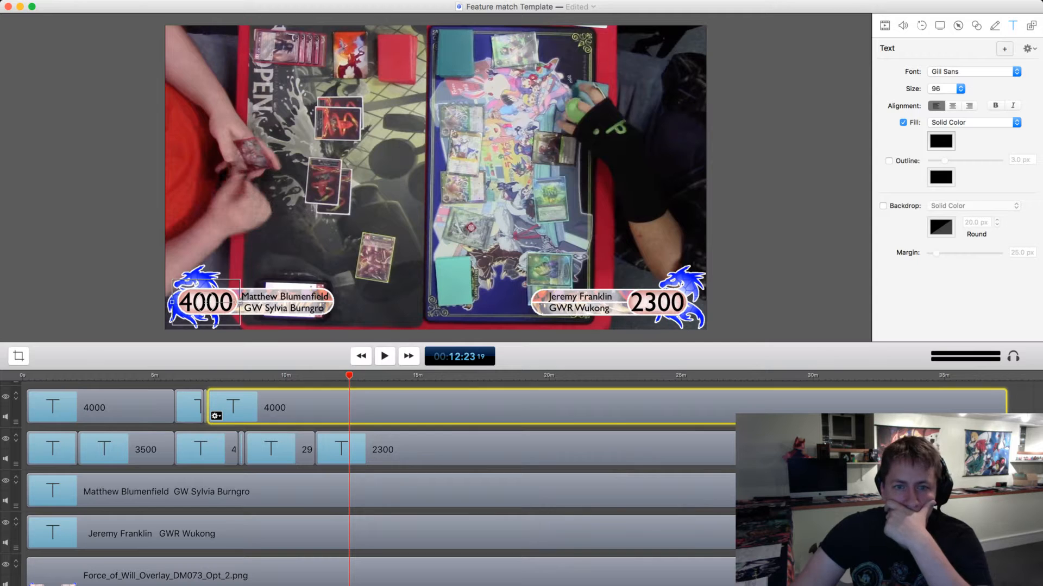
key("t")
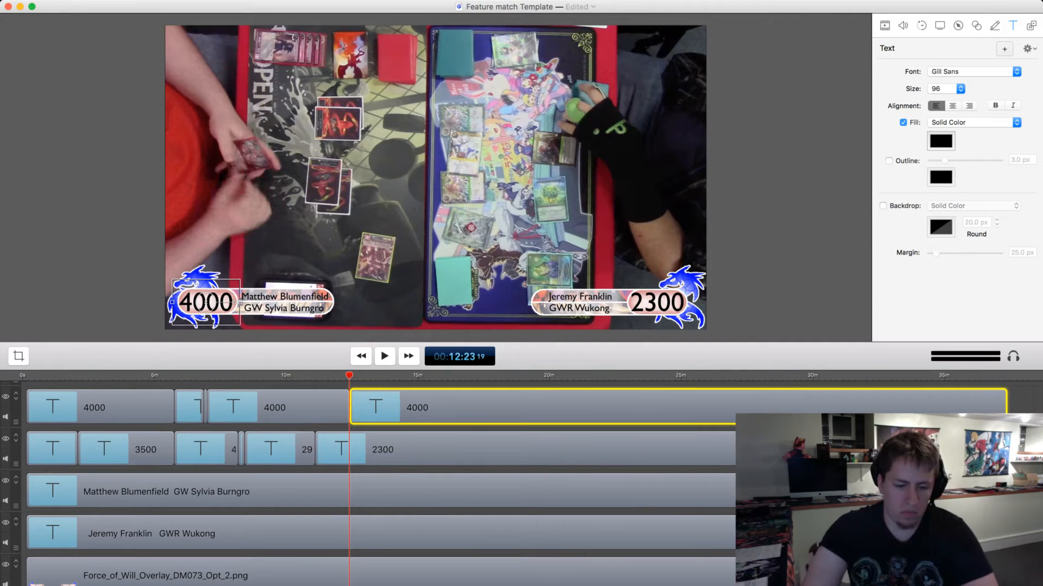
key("BackSpace")
key("BackSpace")
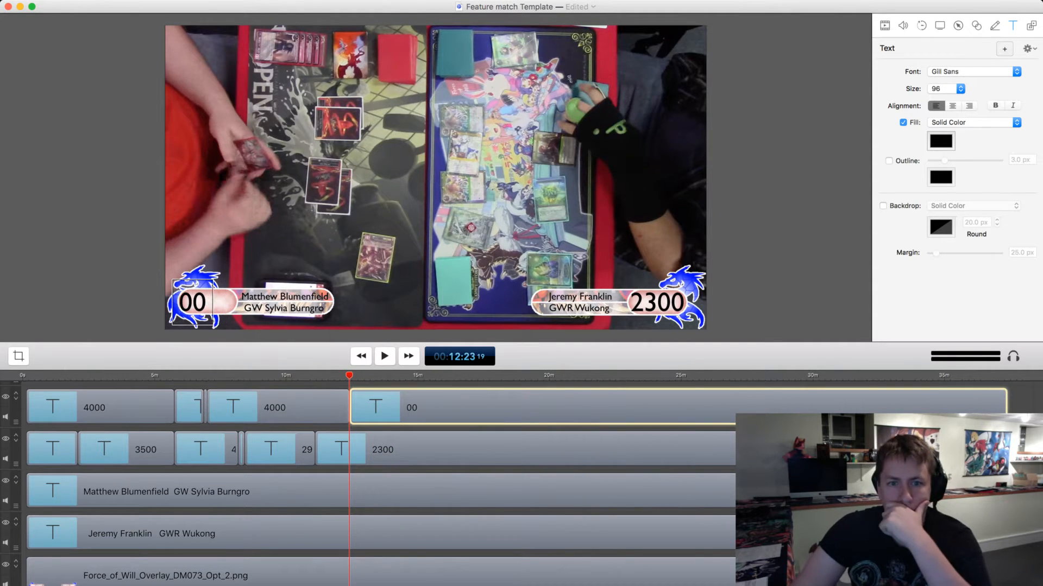
type("34")
Play on to 00:13:28, split the left player's 3400 clip there, and set the life total after the split to 1200.
key("space")
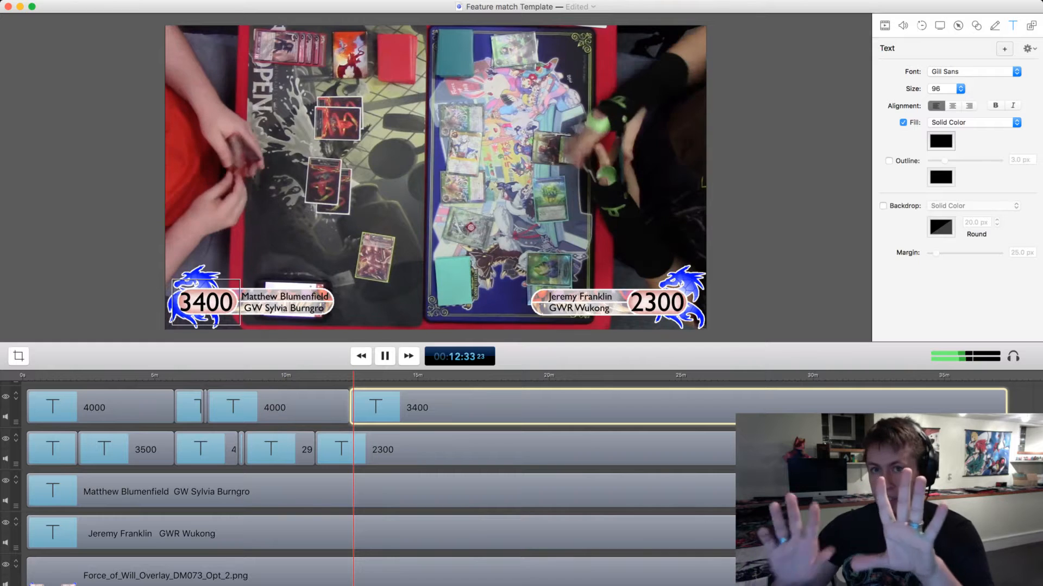
key("space")
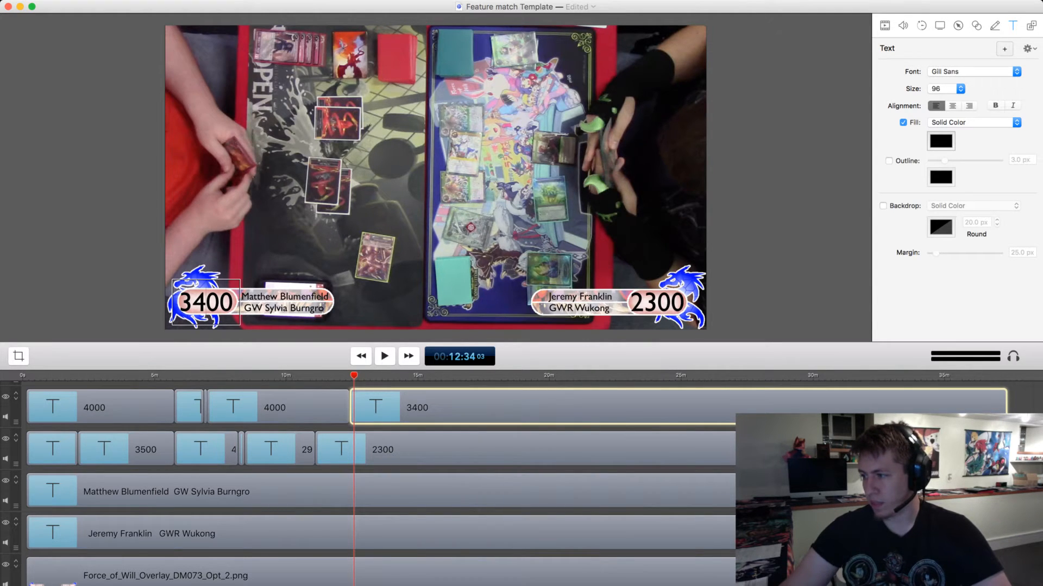
key("space")
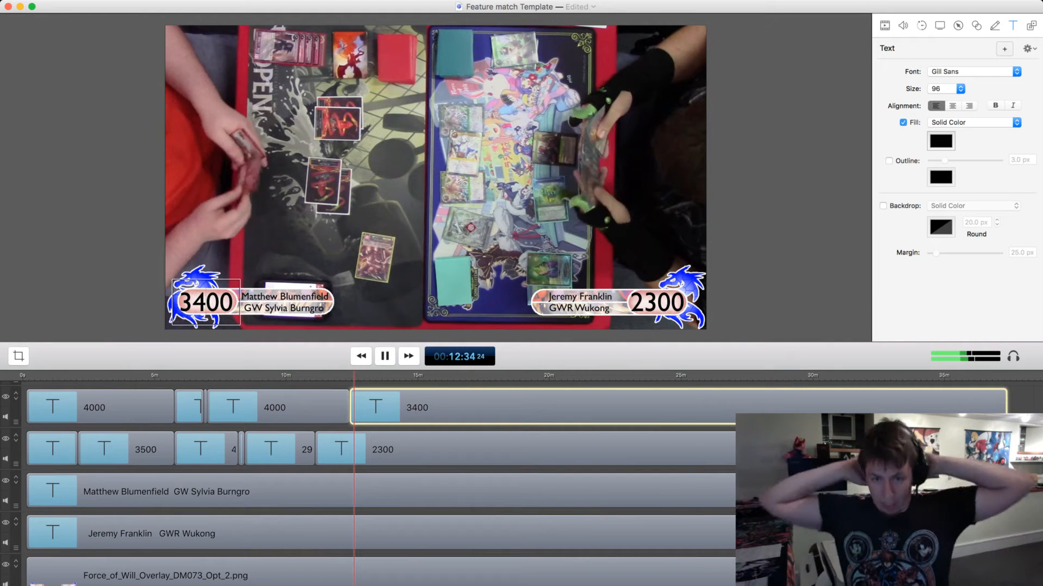
key("space")
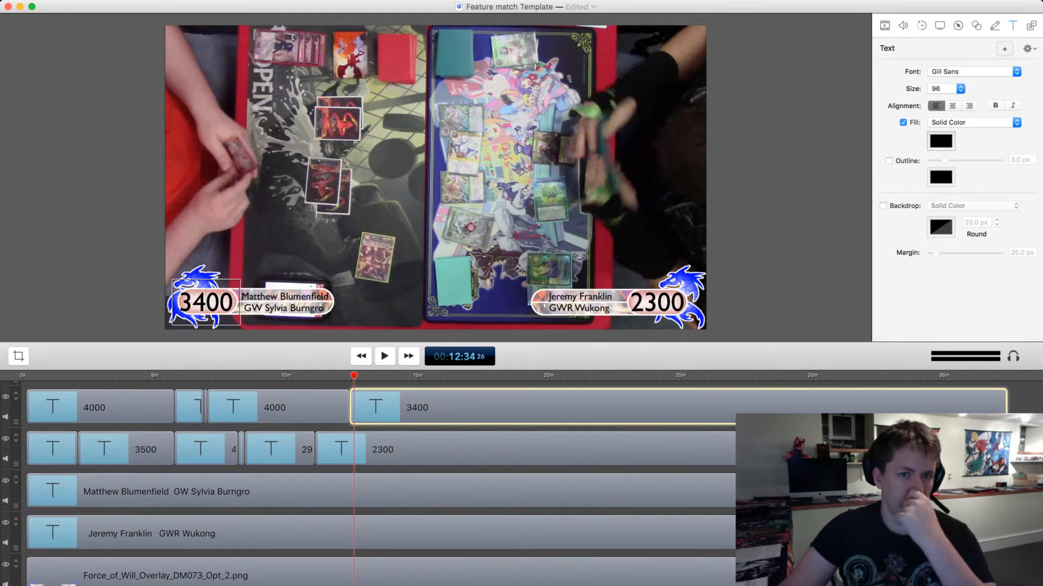
key("space")
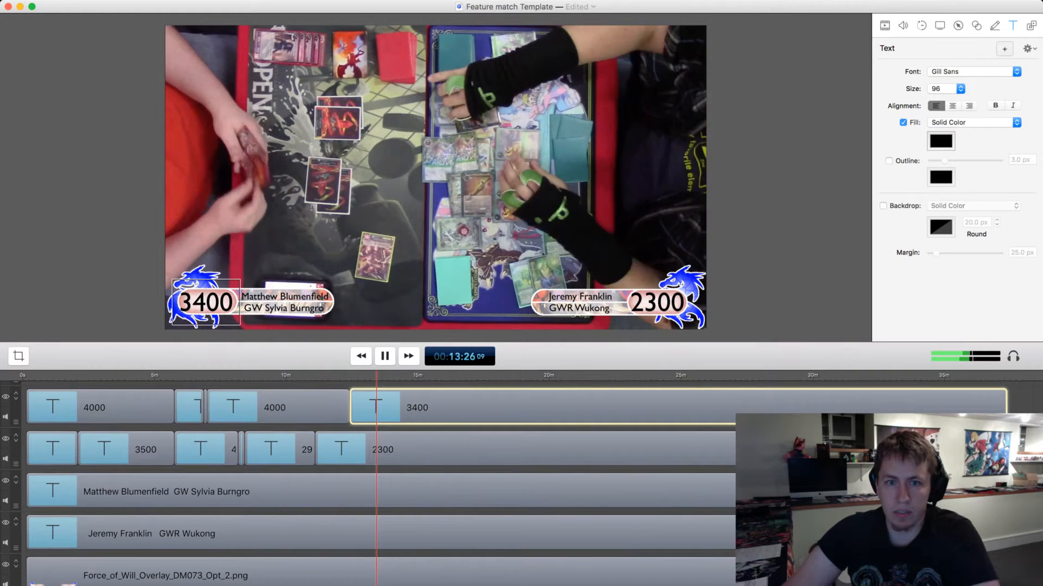
key("space")
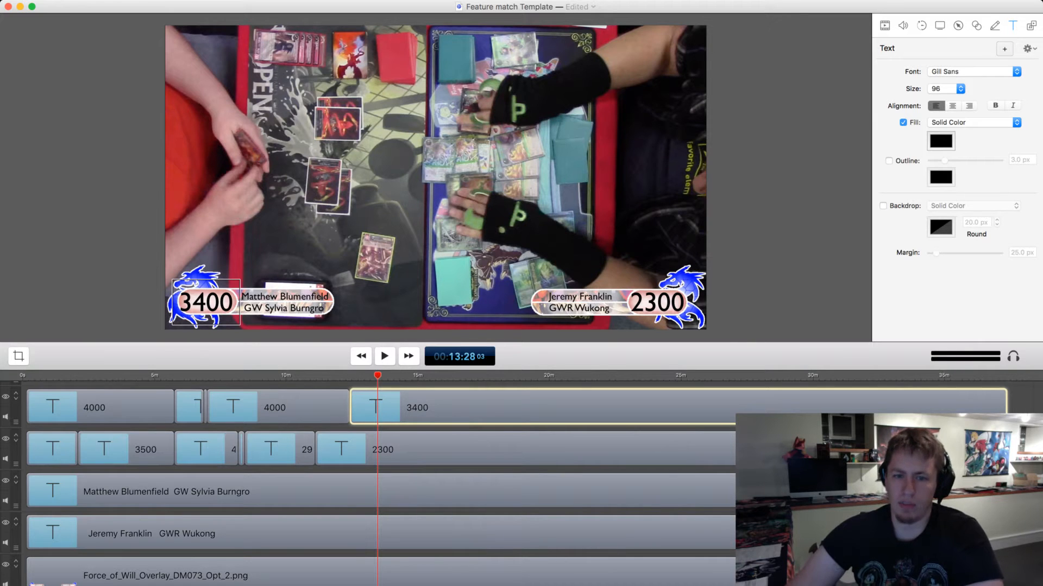
key("t")
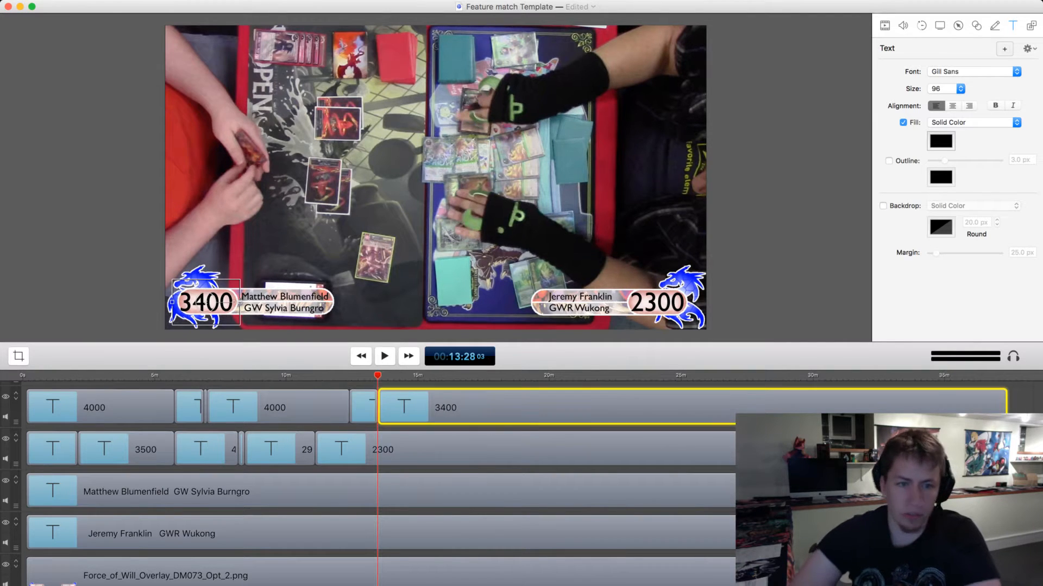
key("BackSpace")
key("BackSpace")
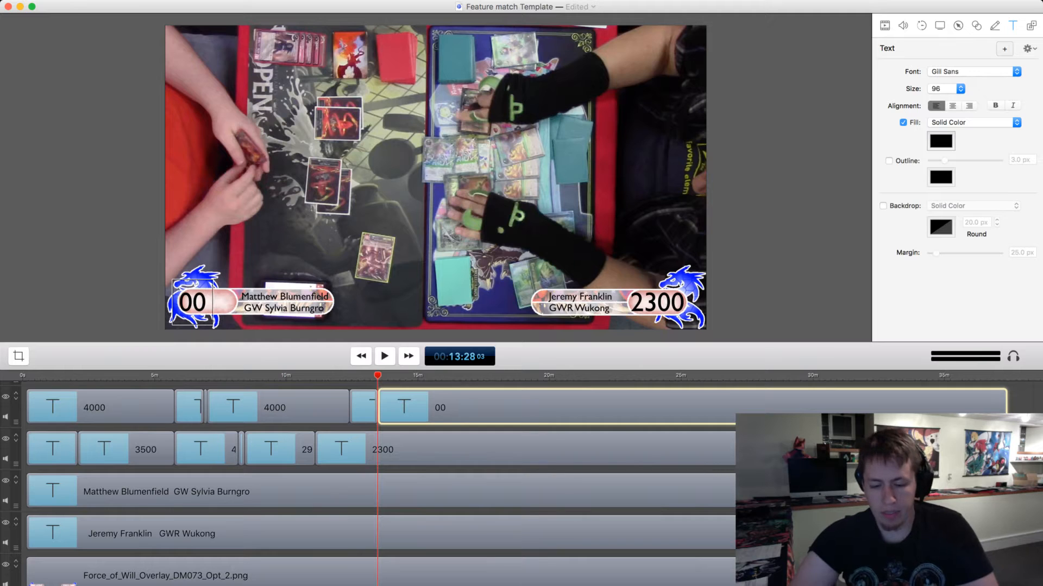
type("12")
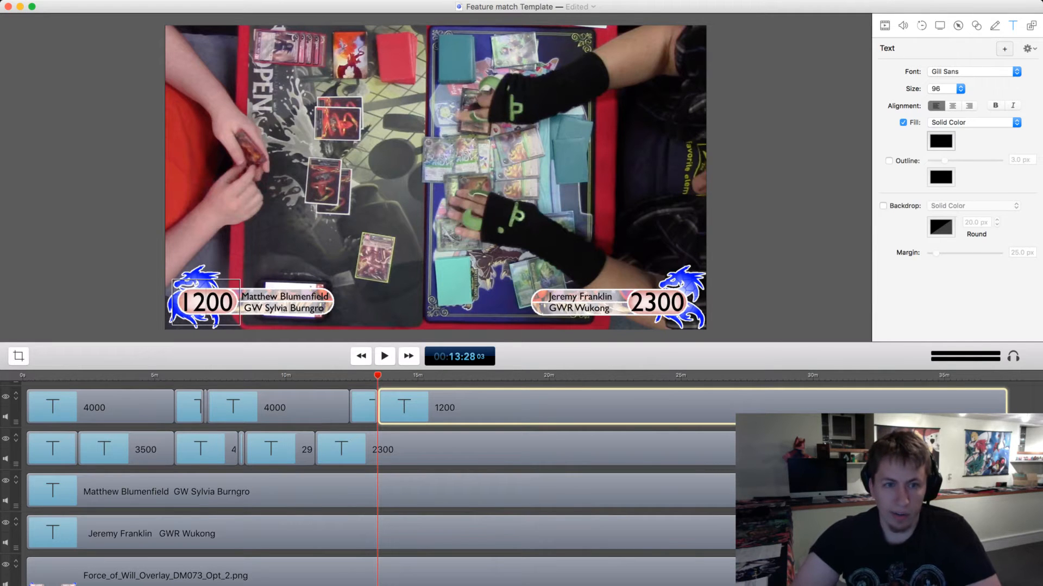
key("BackSpace")
type("0")
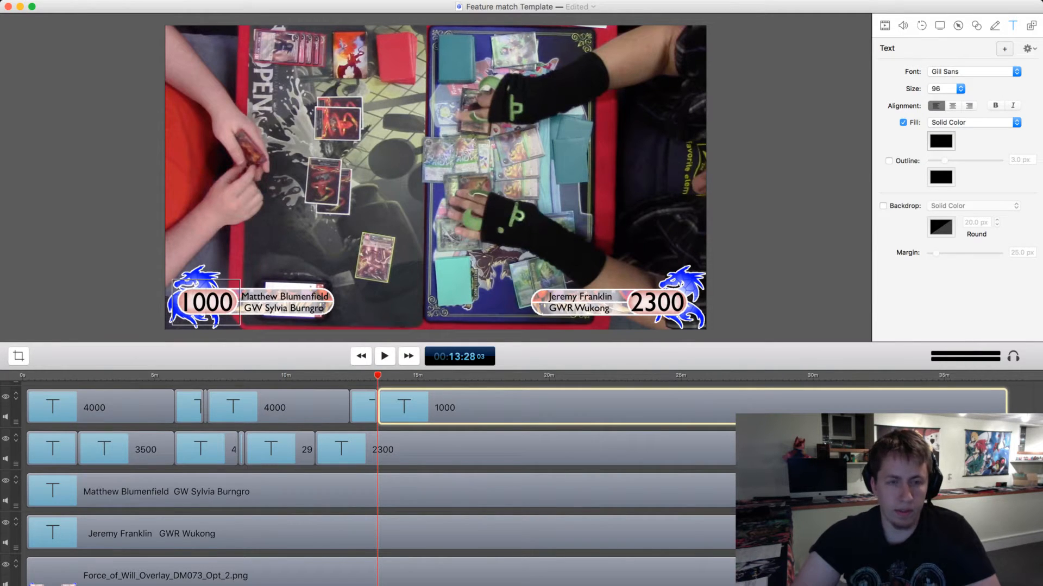
key("BackSpace")
type("2")
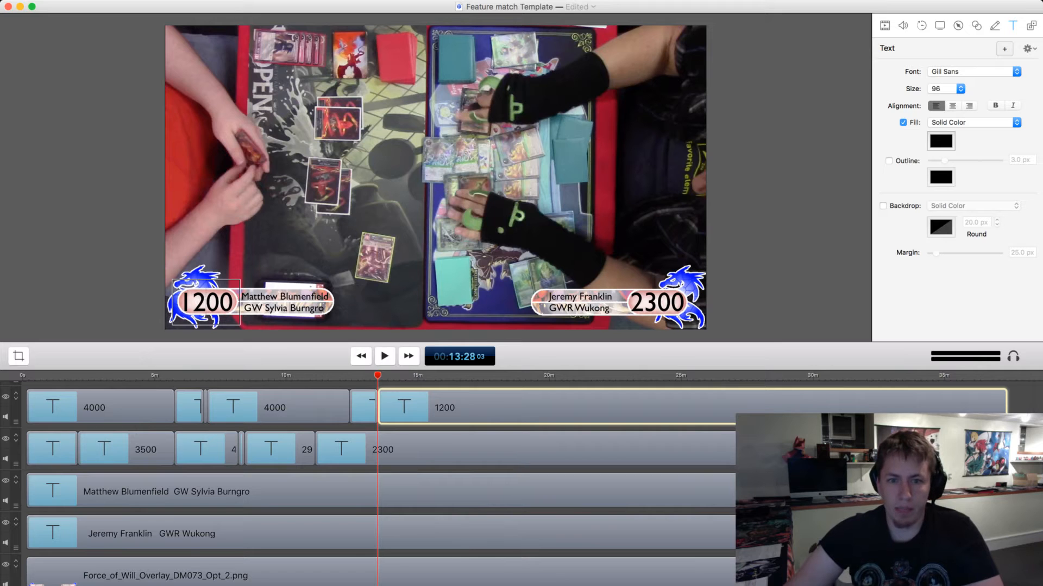
Play the second game on to 00:13:56, split the right player's 2300 clip there, and set the life total after the split to 1700.
key("space")
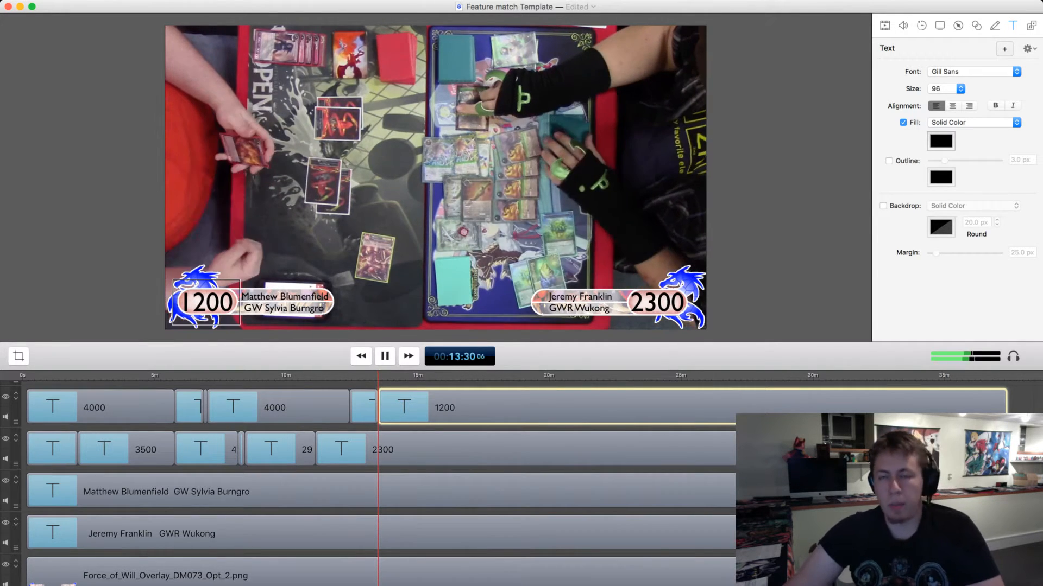
key("space")
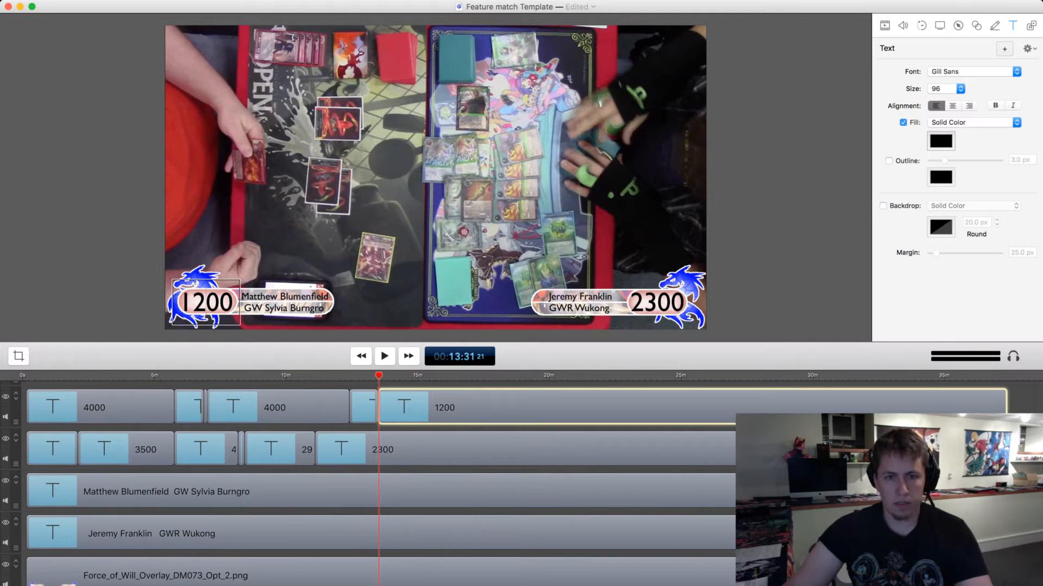
key("space")
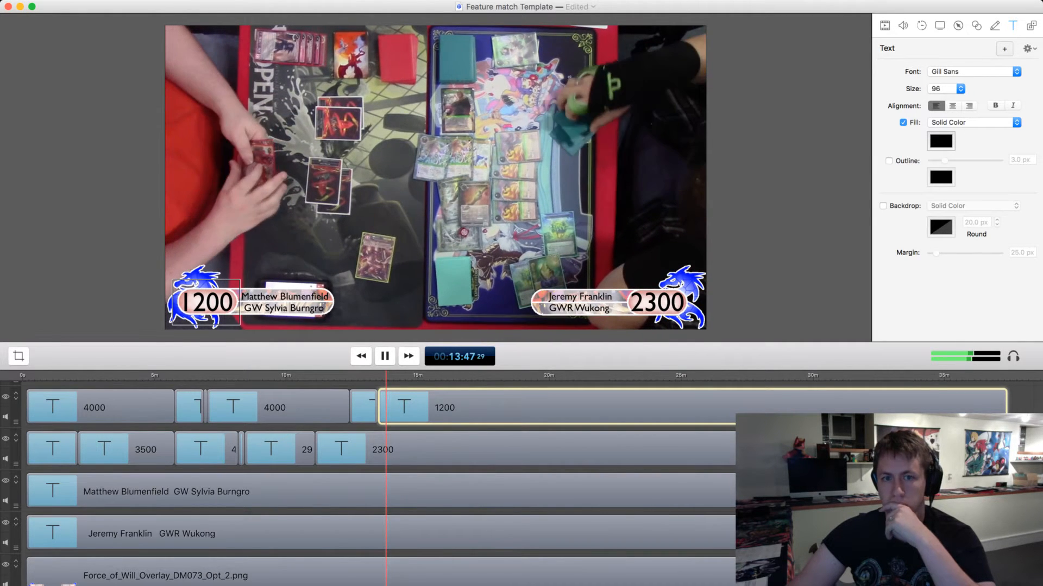
key("space")
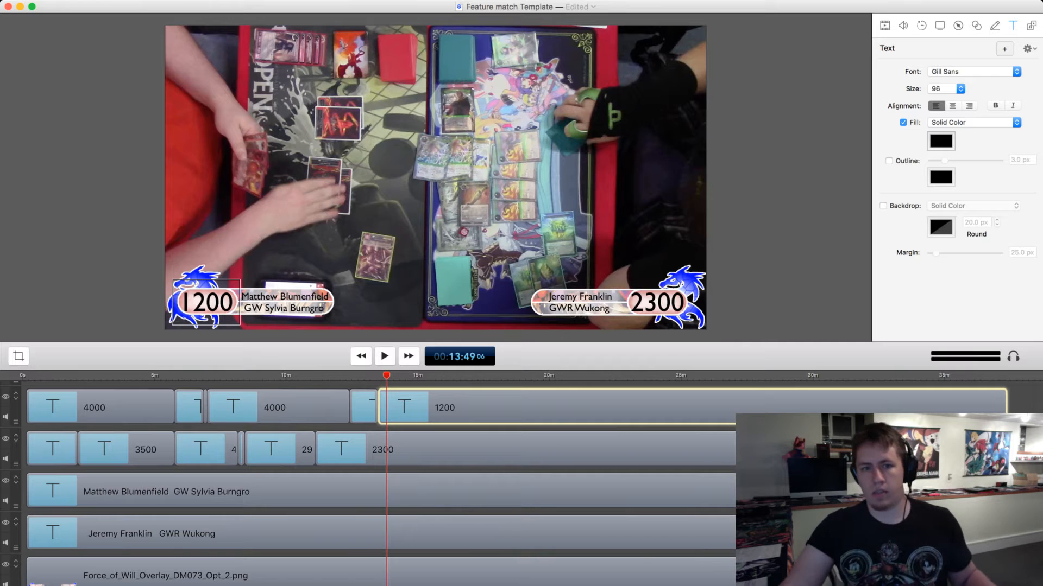
key("space")
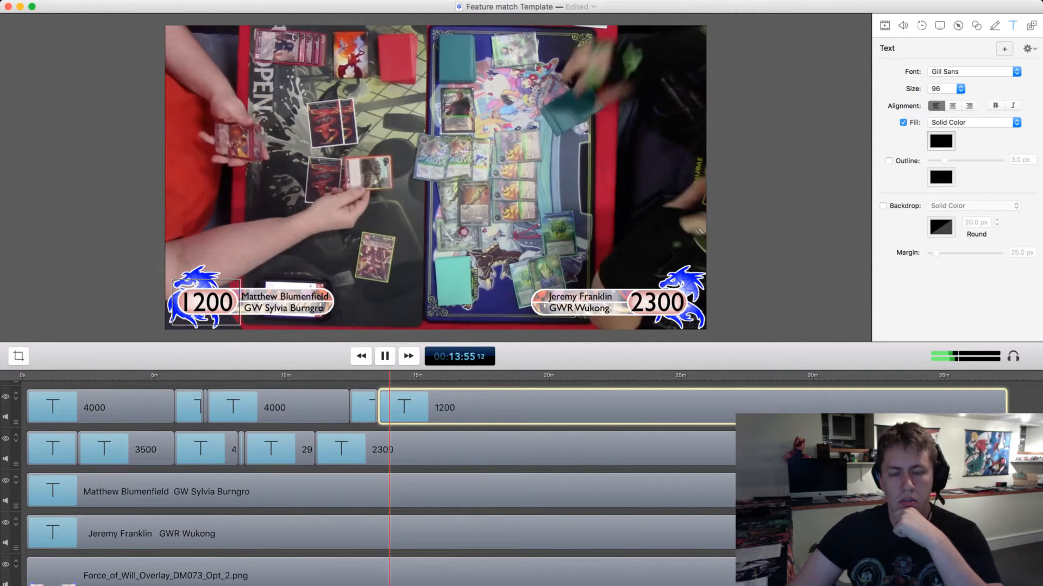
key("space")
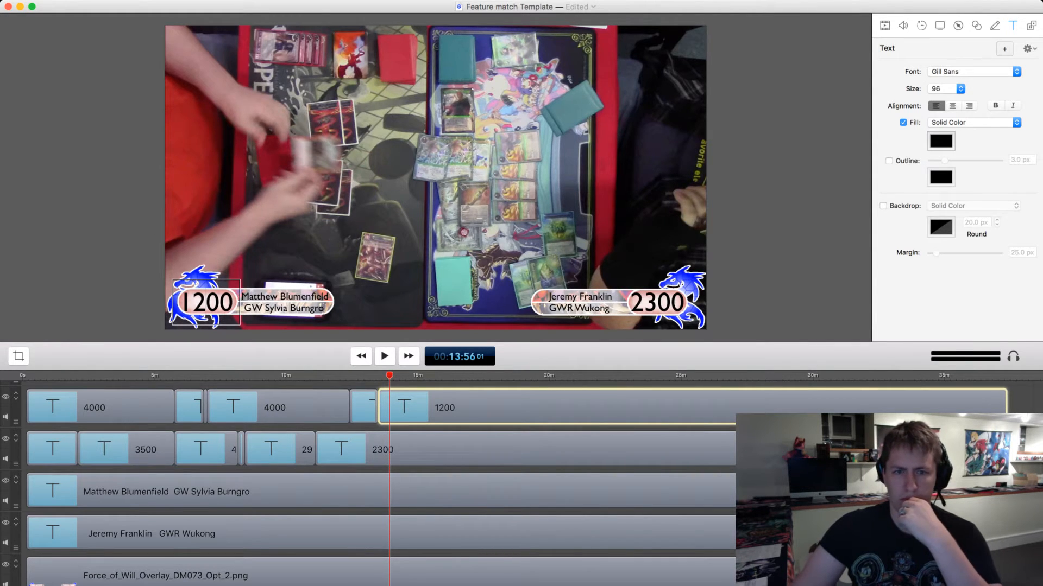
left_click(691, 298)
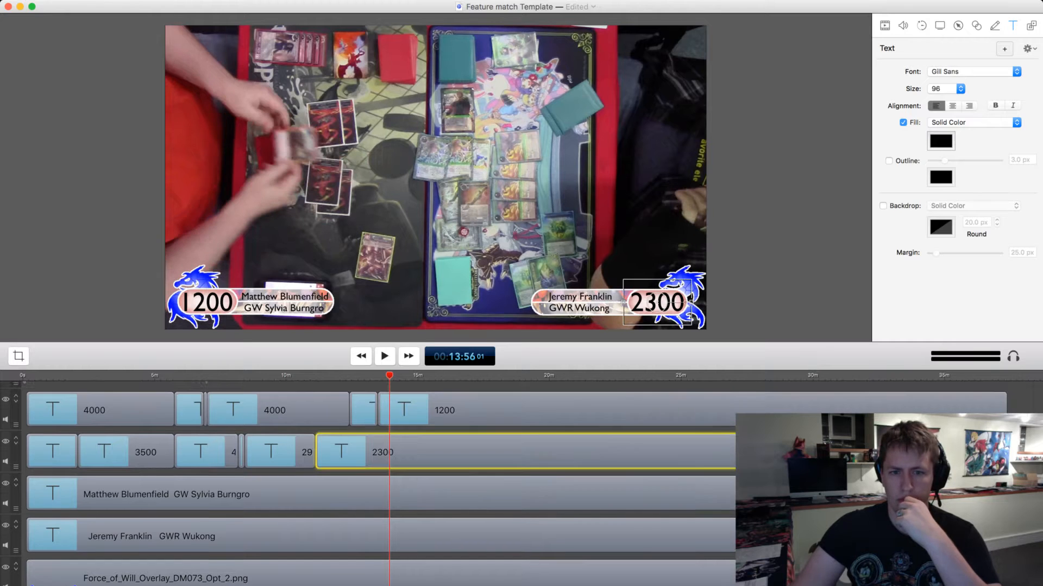
key("t")
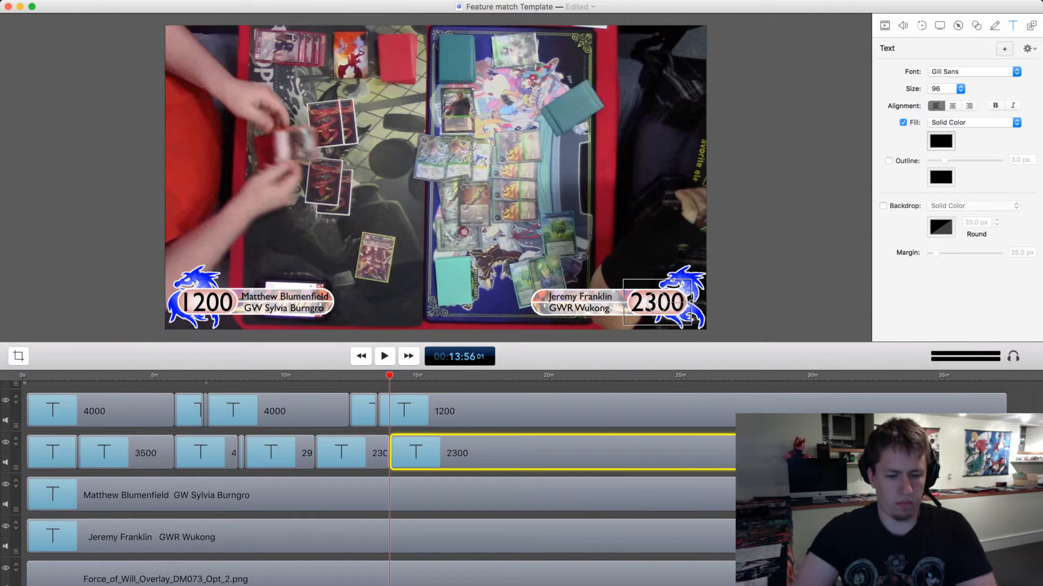
double_click(690, 298)
key("Left")
key("Left")
key("BackSpace")
key("BackSpace")
type("17")
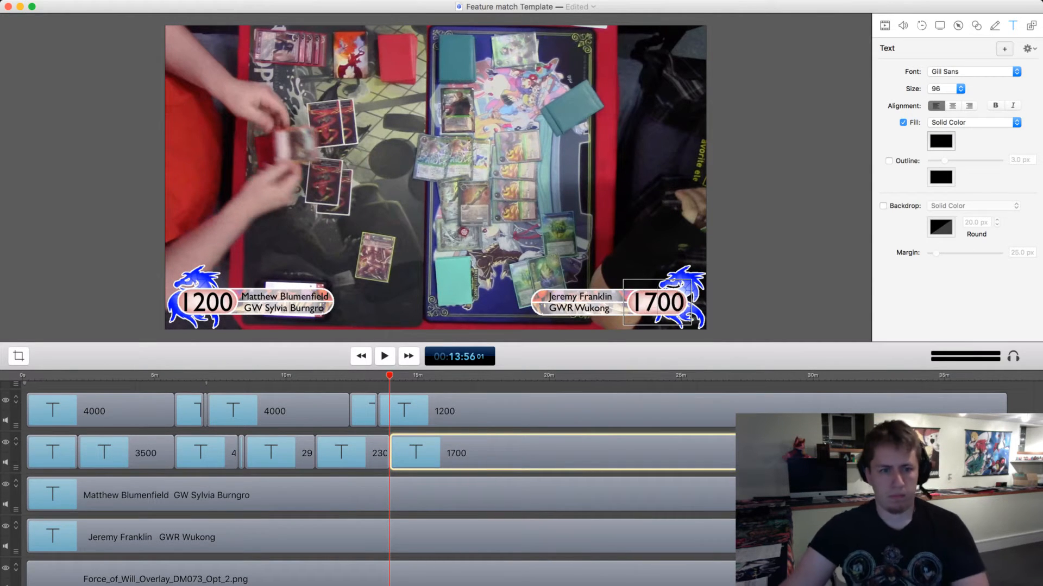
Play on to 00:14:52, split the right player's 1700 clip there, and set the life total after the split to 200.
key("space")
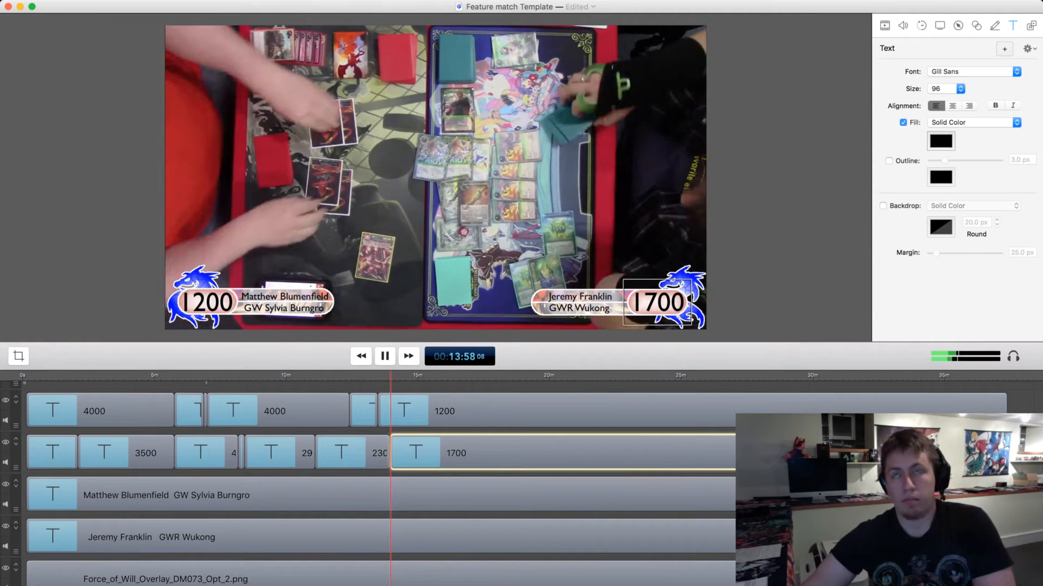
key("space")
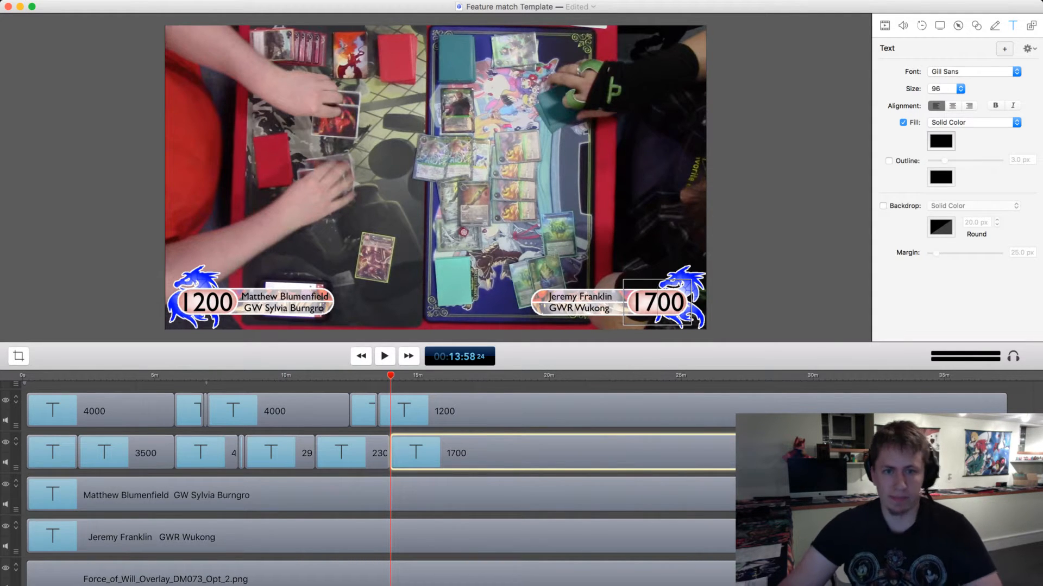
key("space")
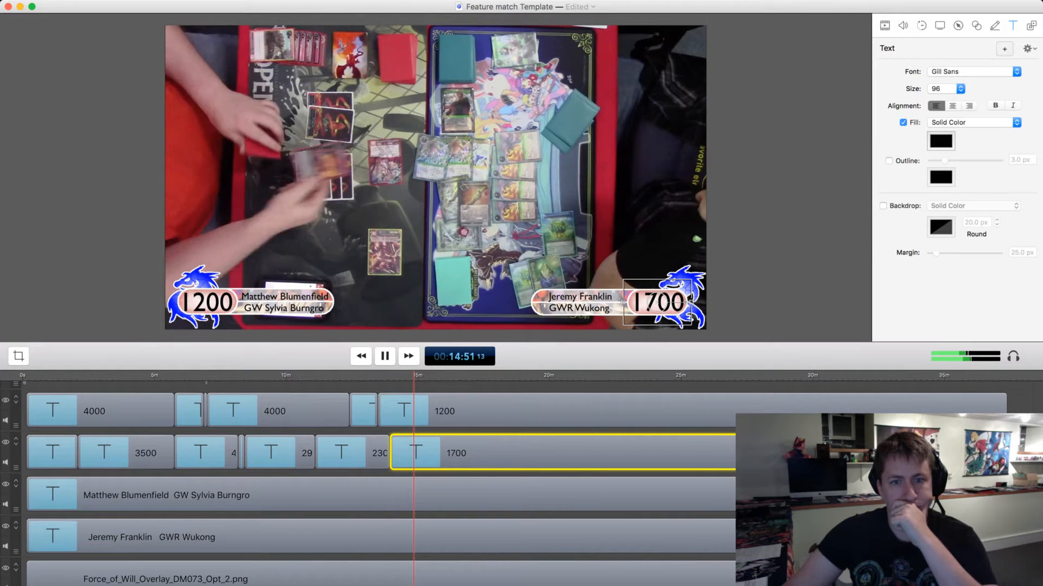
key("space")
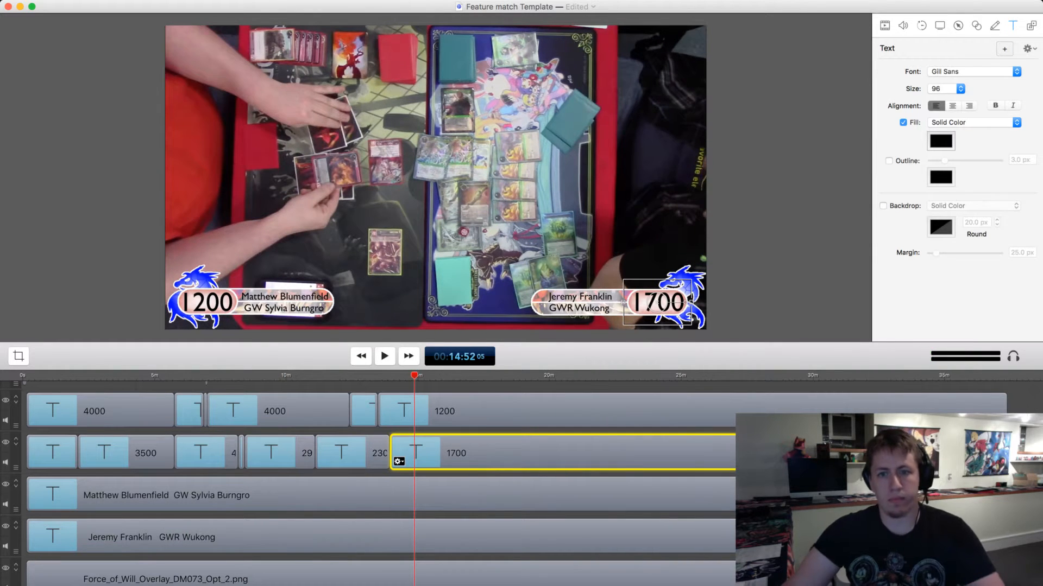
key("t")
left_click(424, 461)
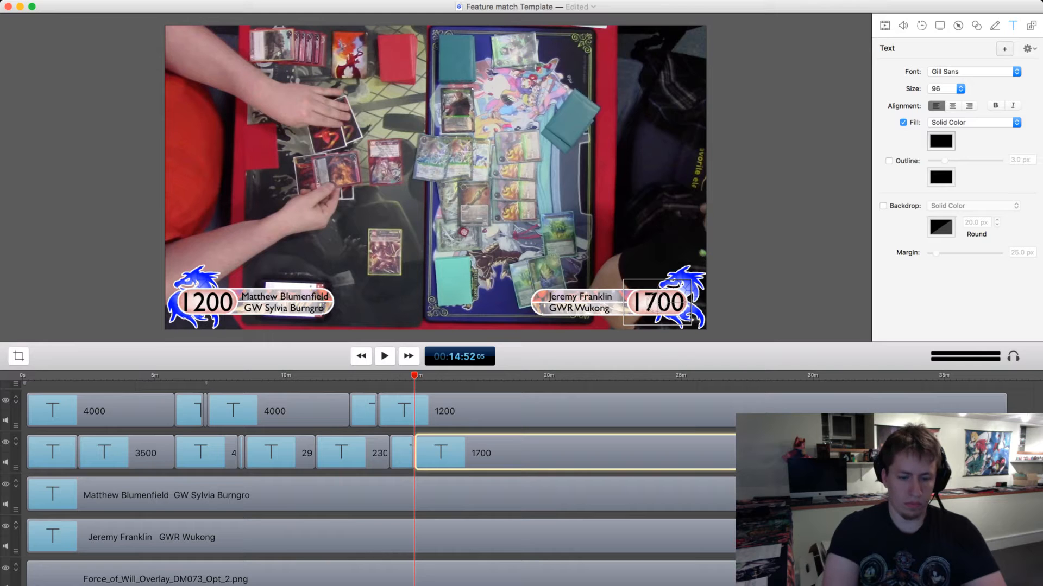
key("BackSpace")
key("BackSpace")
type("3")
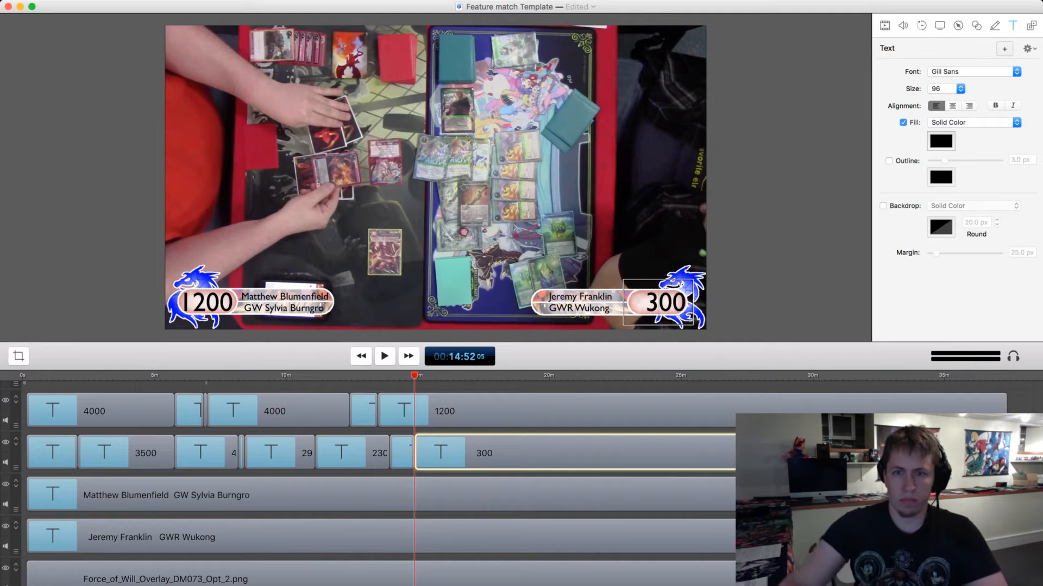
key("BackSpace")
type("2")
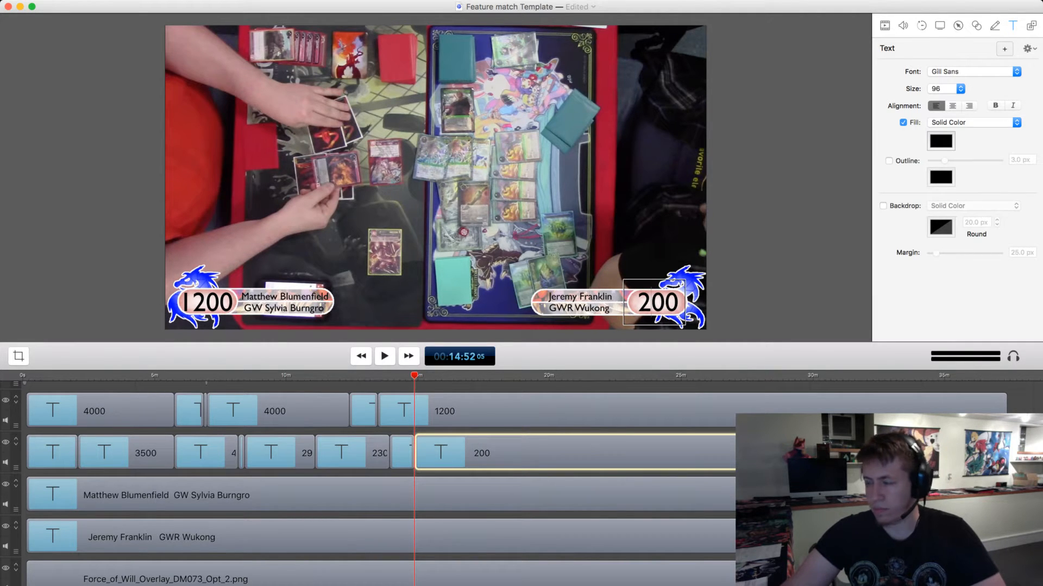
Play on to 00:15:03, split the left player's 1200 clip there, and replace the life total after the split with a centred 00.
key("space")
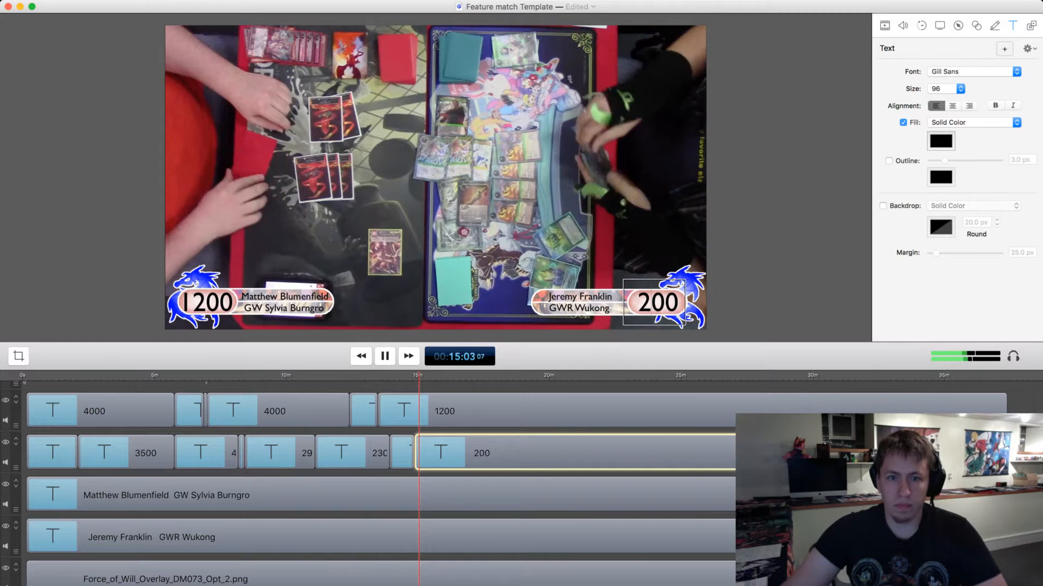
key("space")
left_click(575, 411)
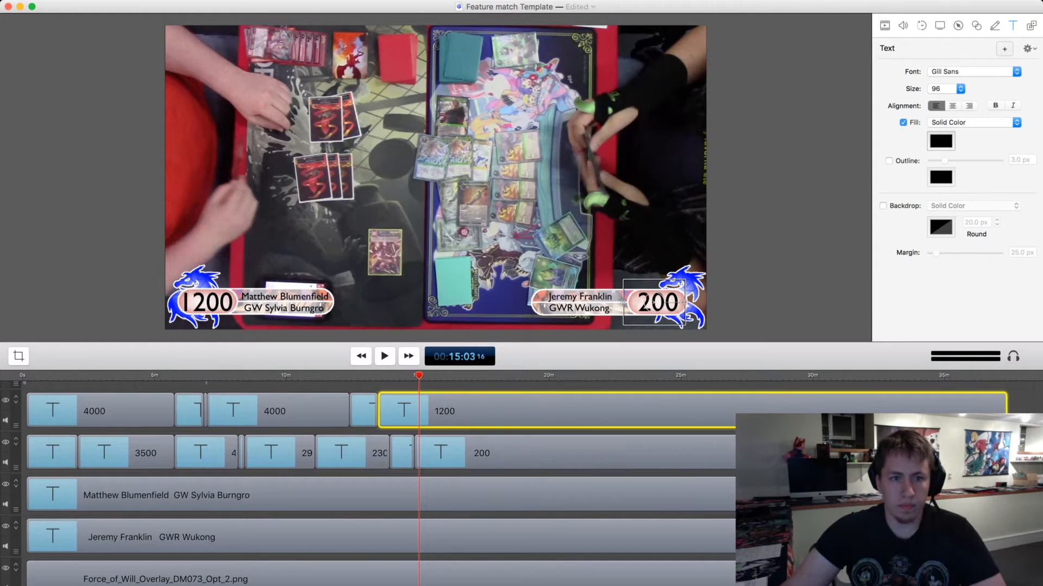
key("t")
left_click(576, 410)
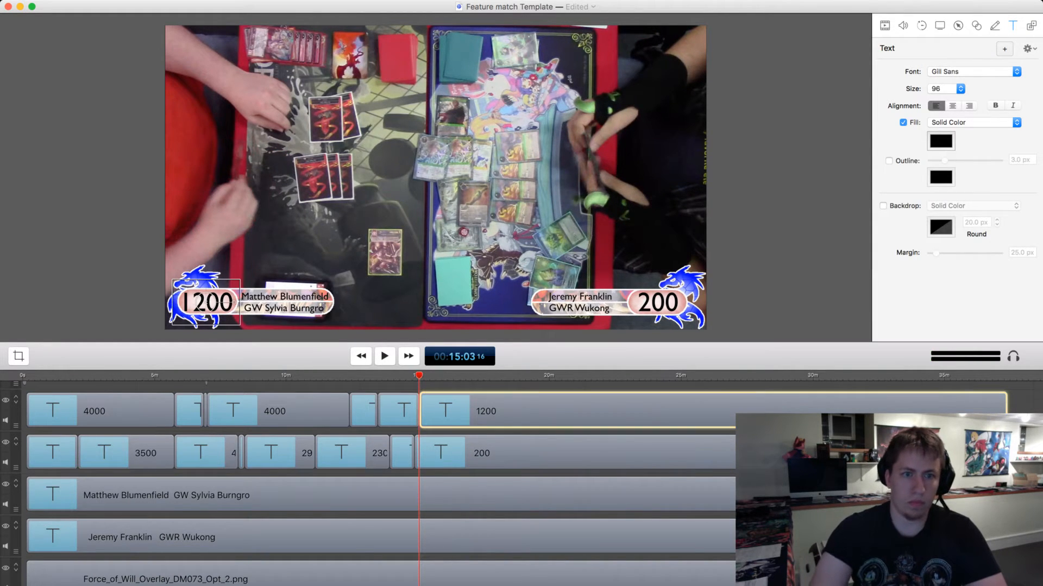
double_click(207, 303)
type("00")
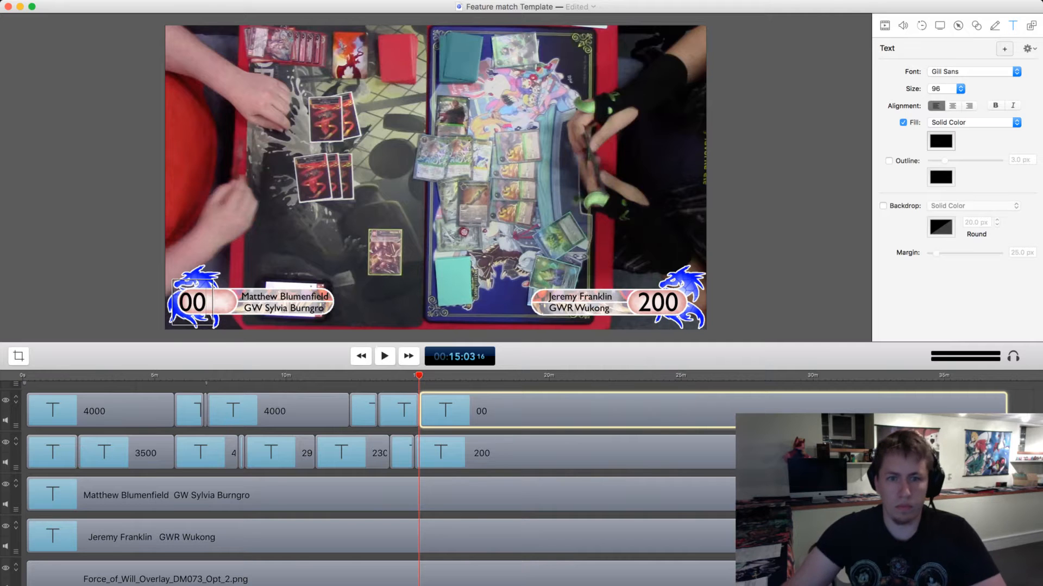
key("Left")
key("Left")
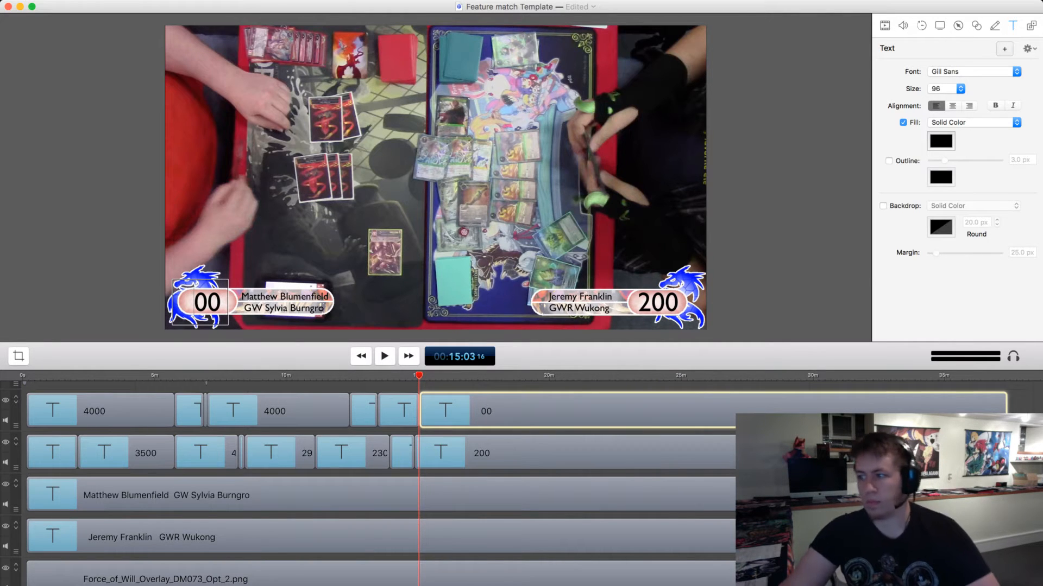
Play the second game on to its end at 00:15:20.
key("space")
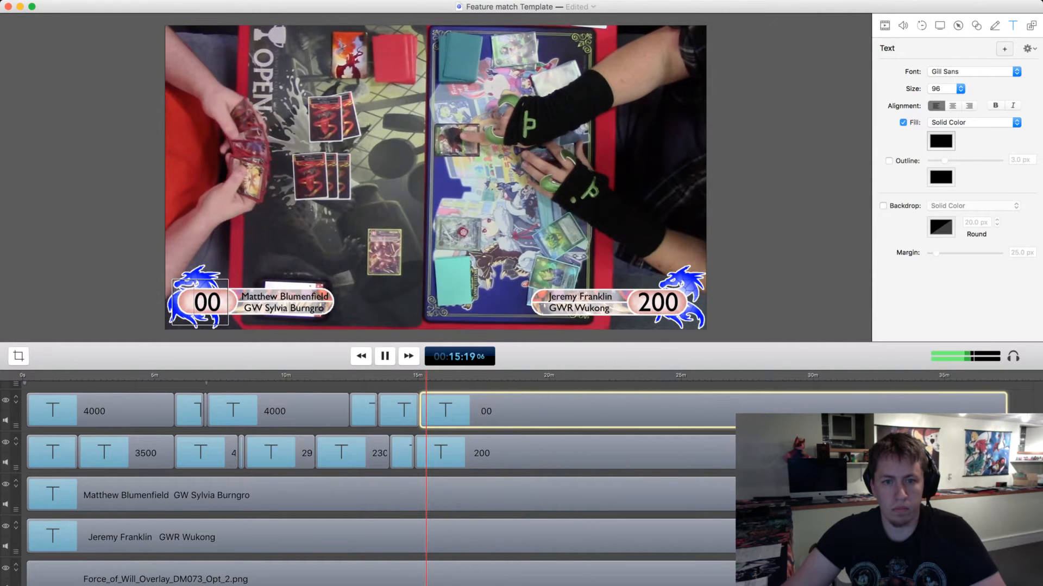
key("space")
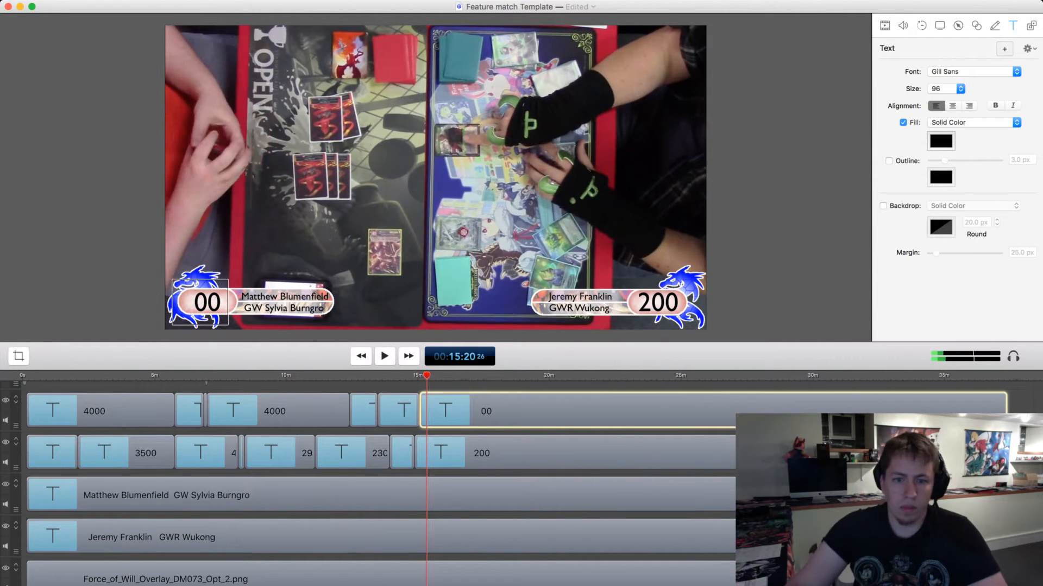
key("super+a")
left_click_drag(441, 585, 517, 385)
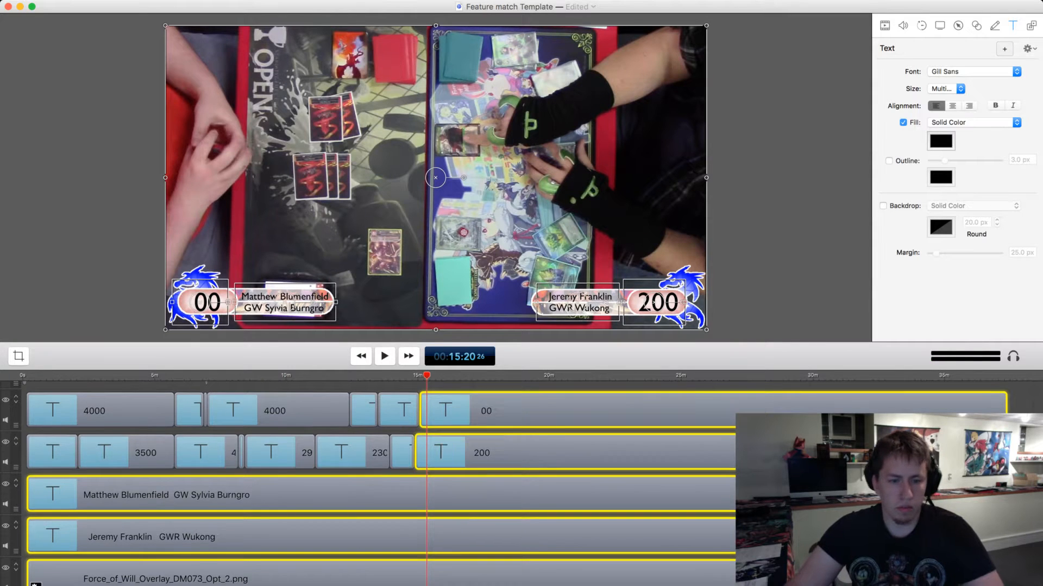
scroll(477, 483, "down", 3)
left_click_drag(477, 484, 474, 483)
scroll(478, 484, "up", 2)
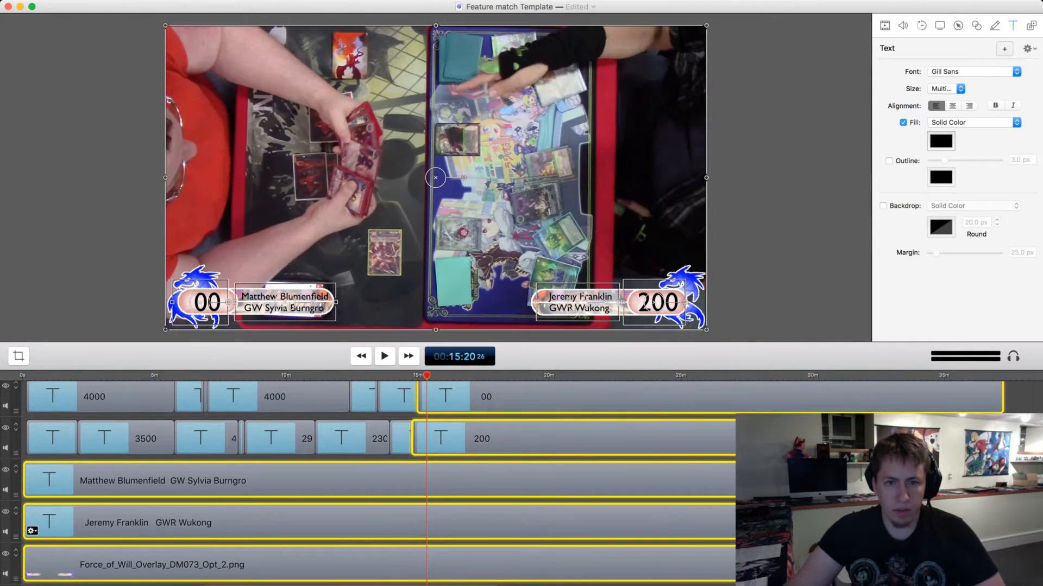
key("super+z")
left_click(1022, 516)
scroll(477, 483, "up", 1)
scroll(467, 478, "up", 3)
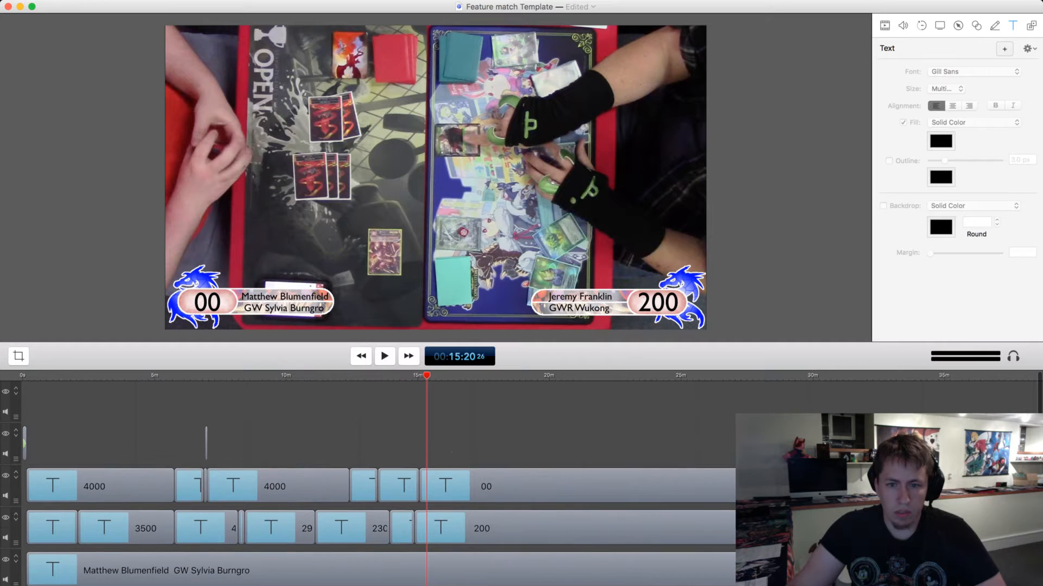
Split the life totals, player names, overlay and second MVI_0097.mov clip at 00:15:20, and delete everything after that point.
left_click_drag(450, 415, 1010, 585)
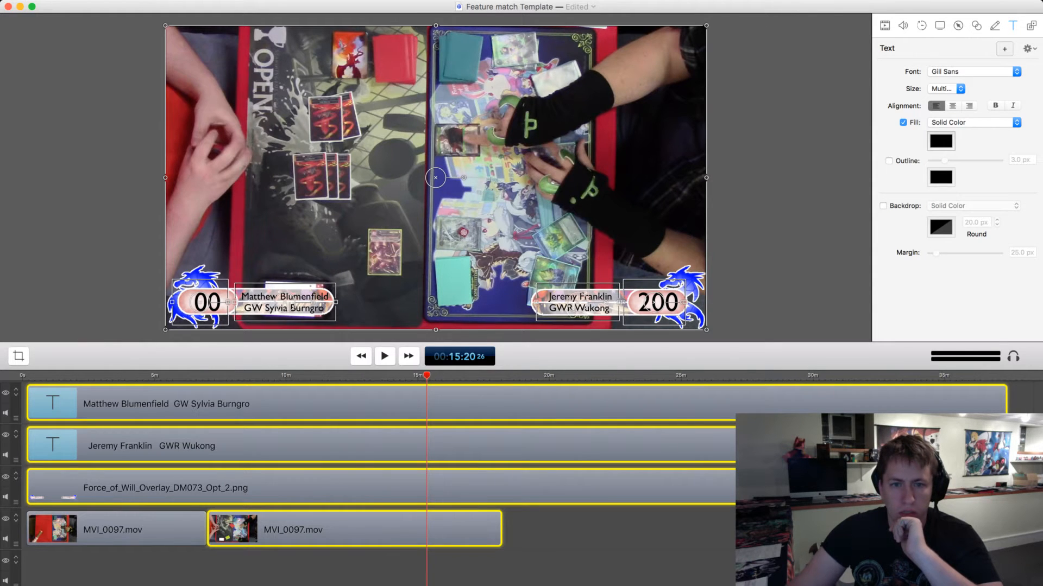
key("t")
scroll(516, 483, "up", 3)
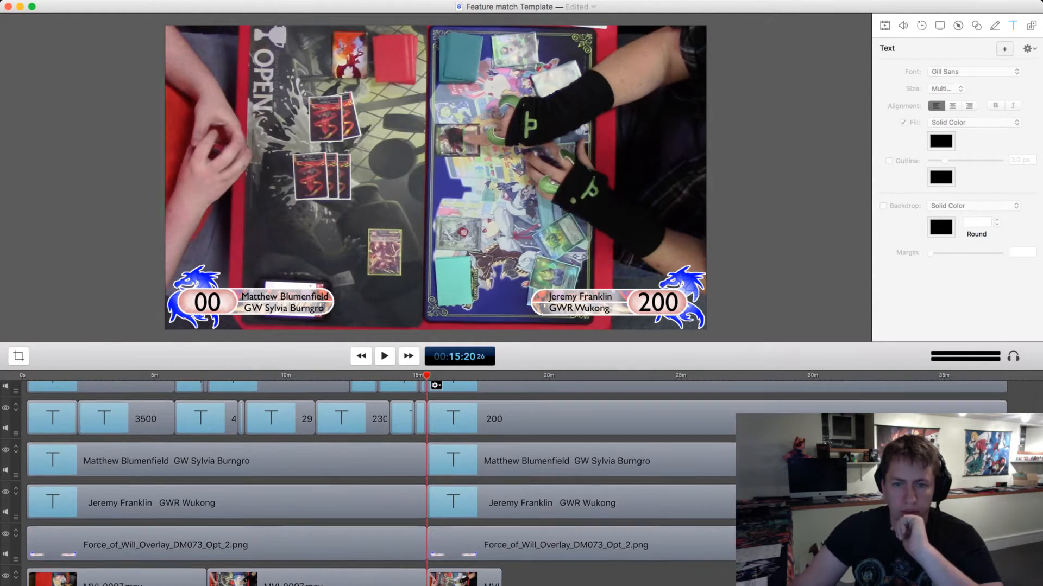
scroll(451, 401, "up", 5)
left_click_drag(450, 403, 1019, 585)
key("Delete")
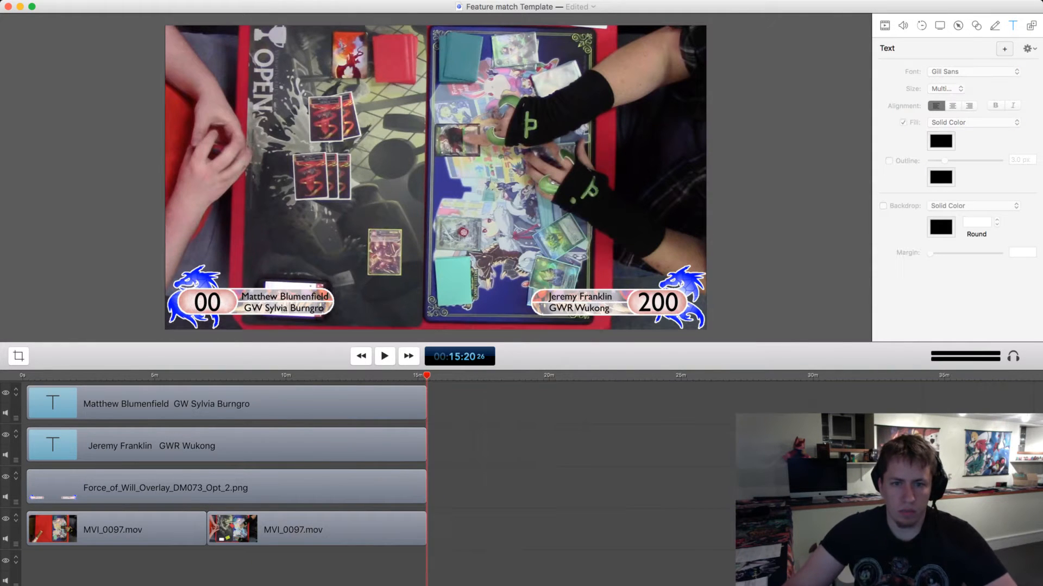
Check the tracks for leftover clips past 00:15:20 and save the Feature match Template project.
scroll(227, 483, "up", 5)
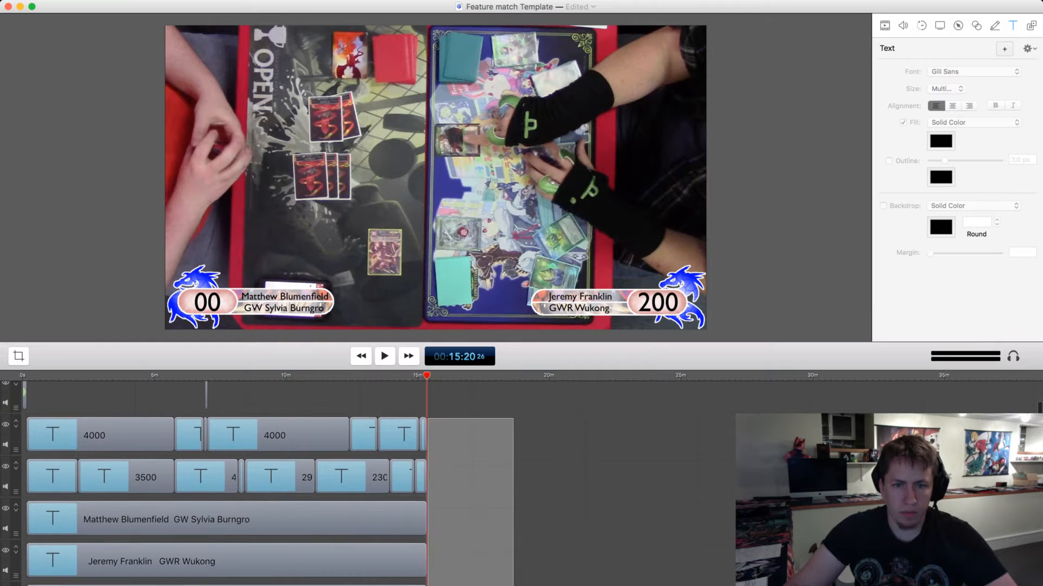
left_click_drag(428, 585, 424, 546)
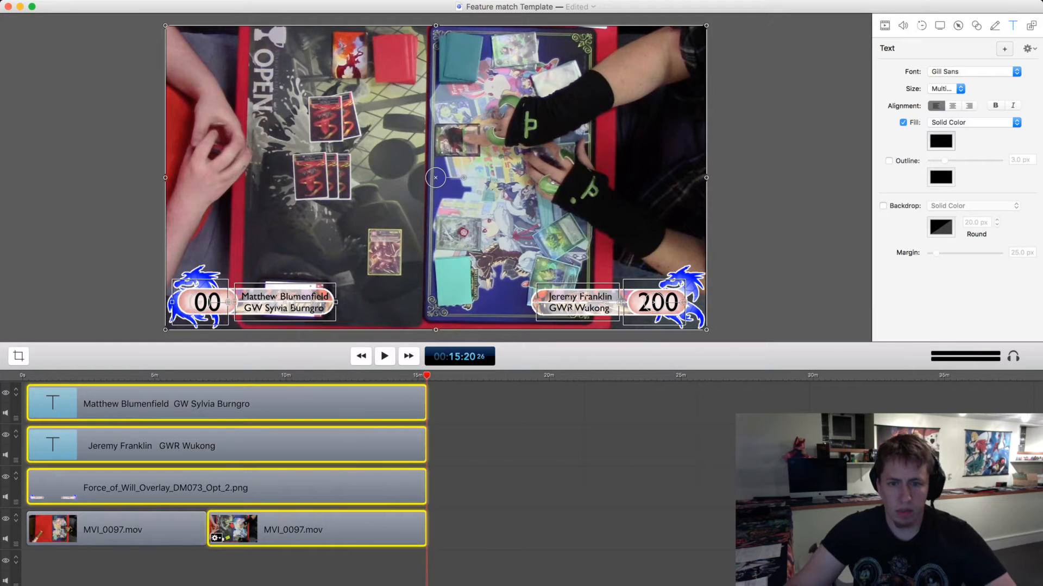
left_click(471, 543)
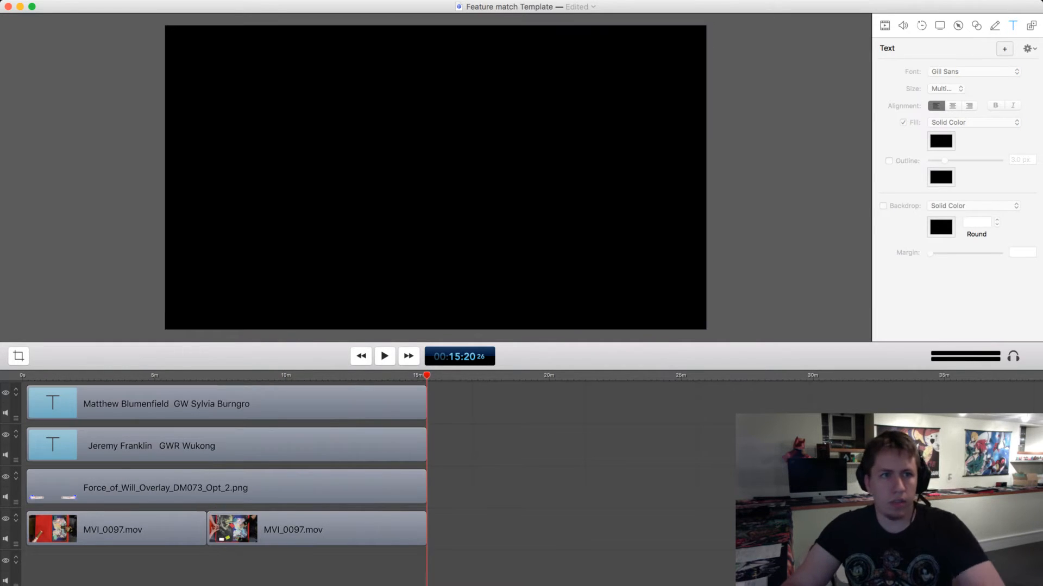
key("super+s")
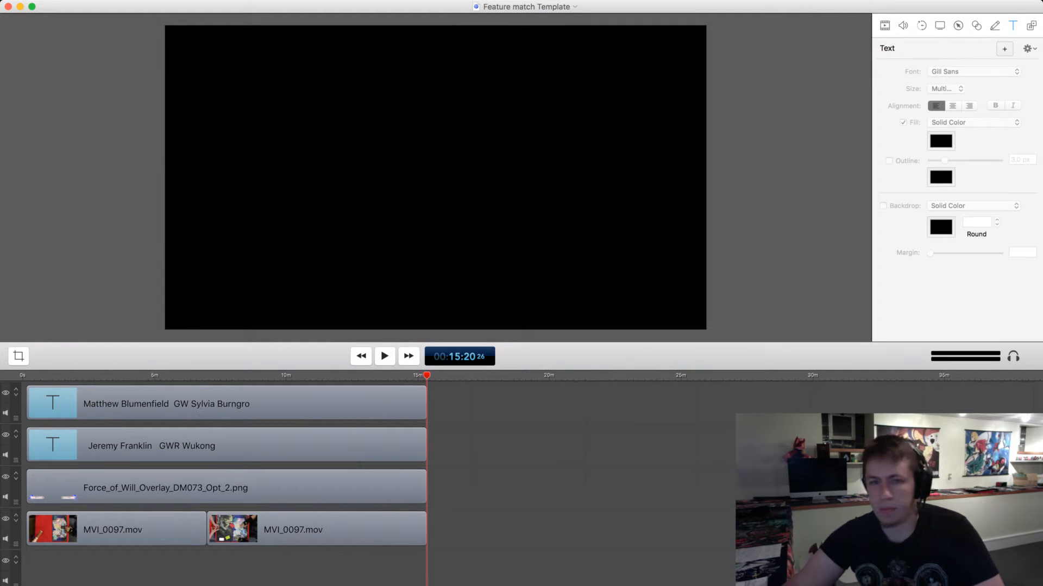
key("super+Tab")
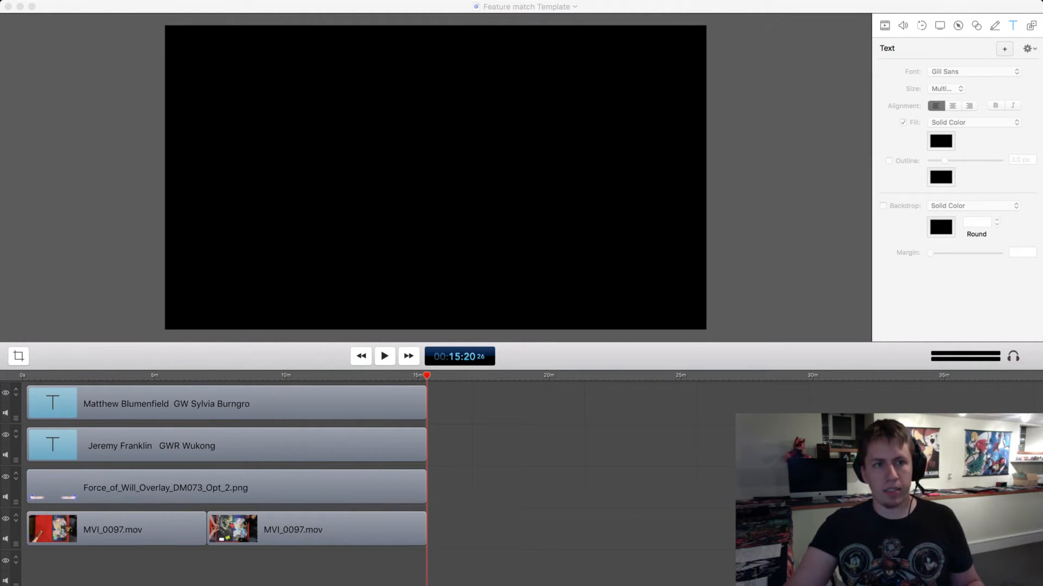
key("super+Tab")
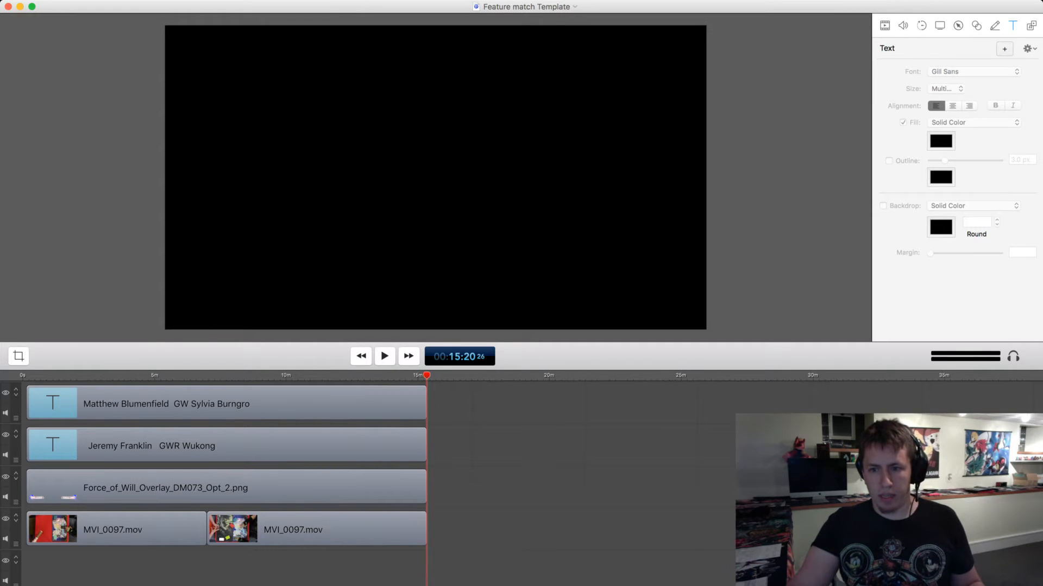
Bring the end-screen video into the project at 00:15:20 and place it on the upper life total track, right after the last clip.
key("super+Tab")
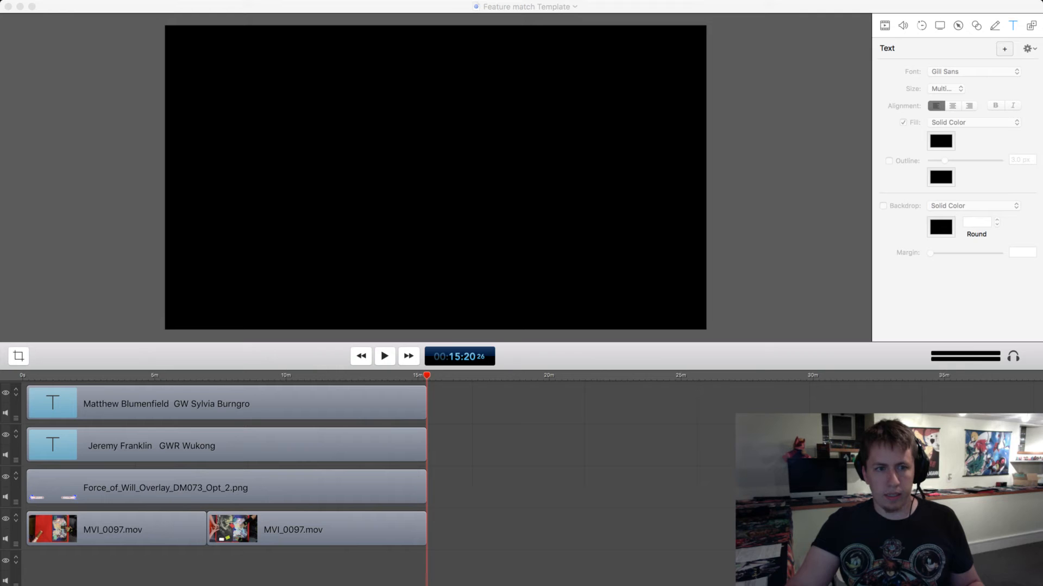
left_click_drag(621, 444, 433, 402)
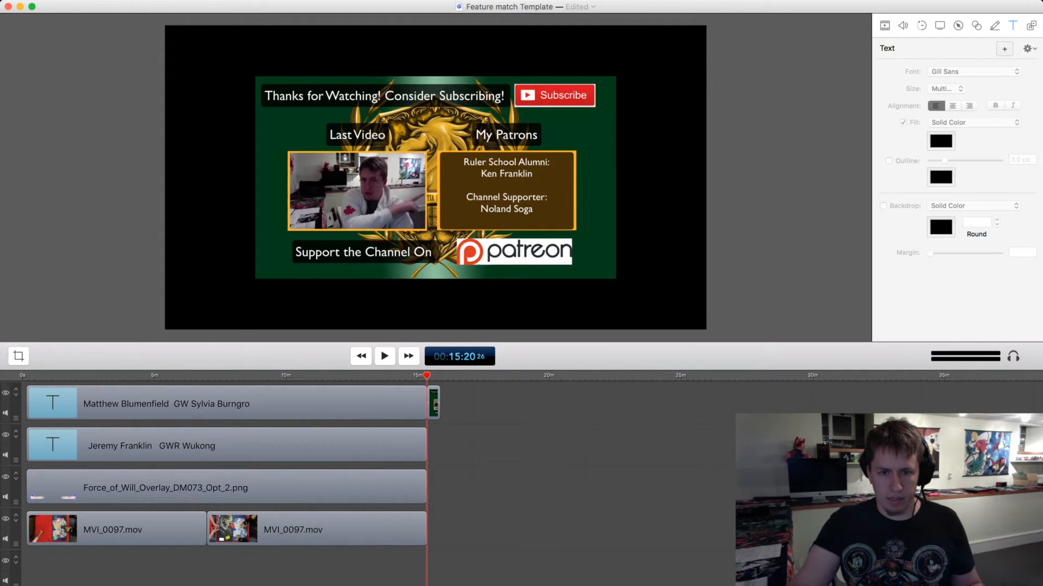
left_click(434, 404)
scroll(434, 404, "up", 6)
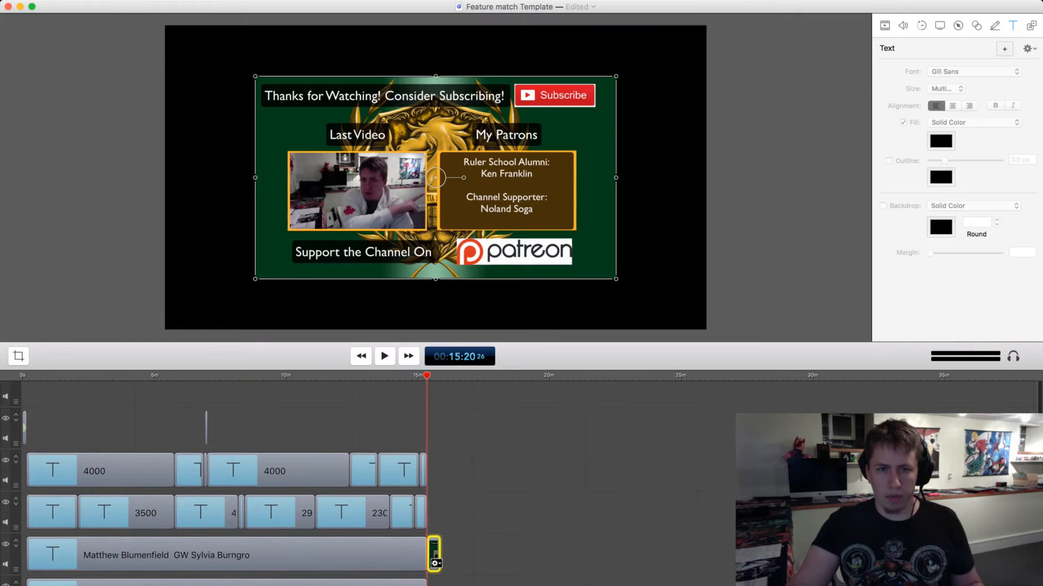
left_click_drag(434, 562, 434, 478)
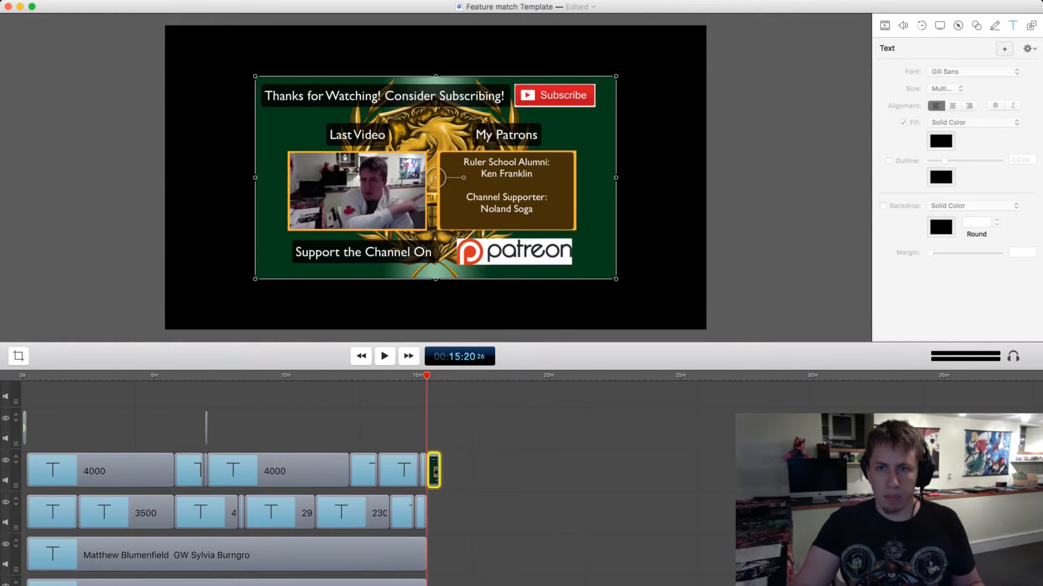
Enlarge the end-screen video so it fills the whole canvas, and check the tracks around its end at 00:15:50.
left_click_drag(255, 279, 165, 330)
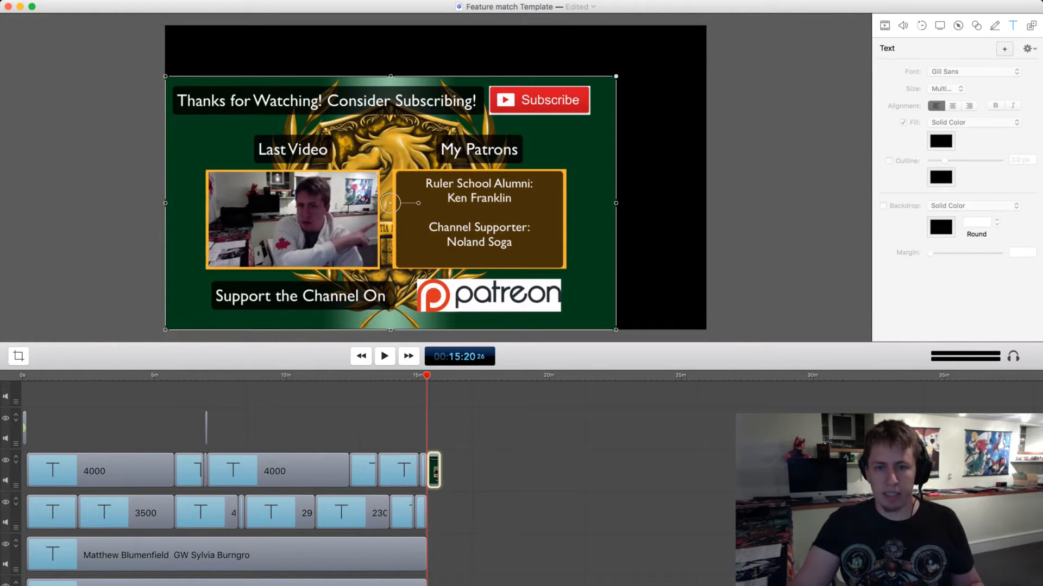
left_click_drag(616, 76, 706, 24)
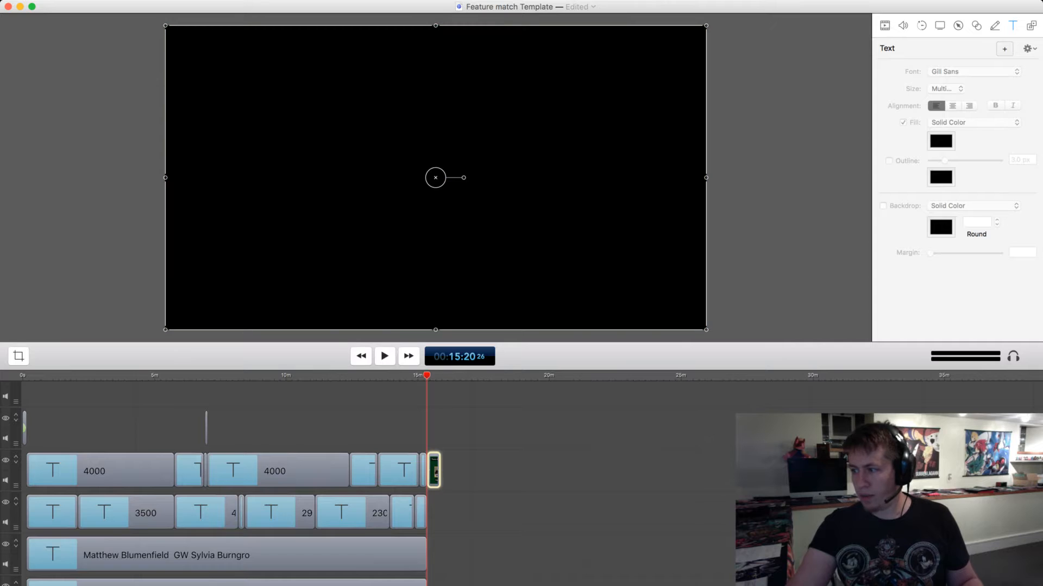
scroll(434, 478, "down", 3)
scroll(434, 478, "up", 4)
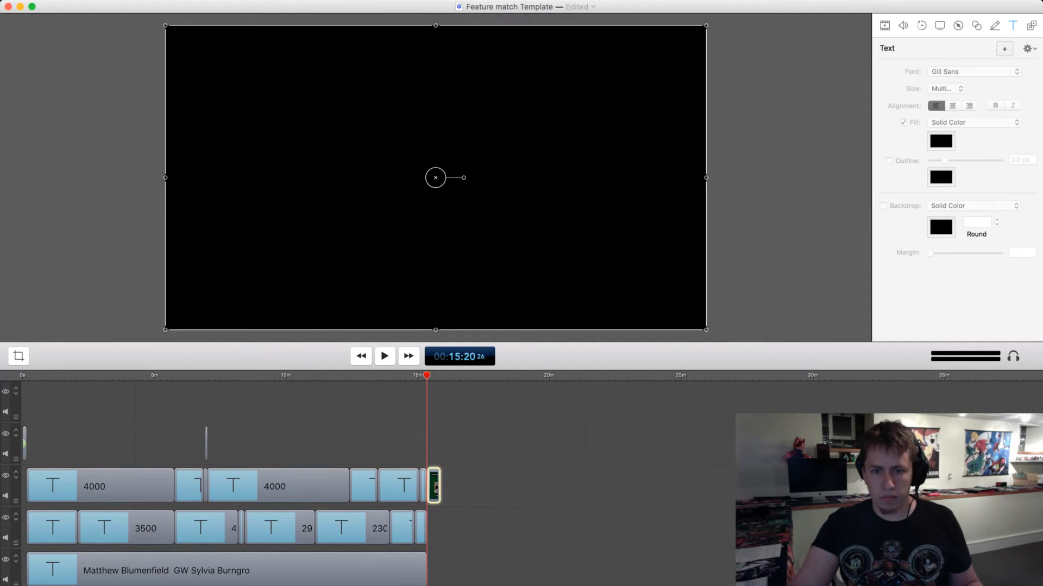
scroll(226, 483, "down", 5)
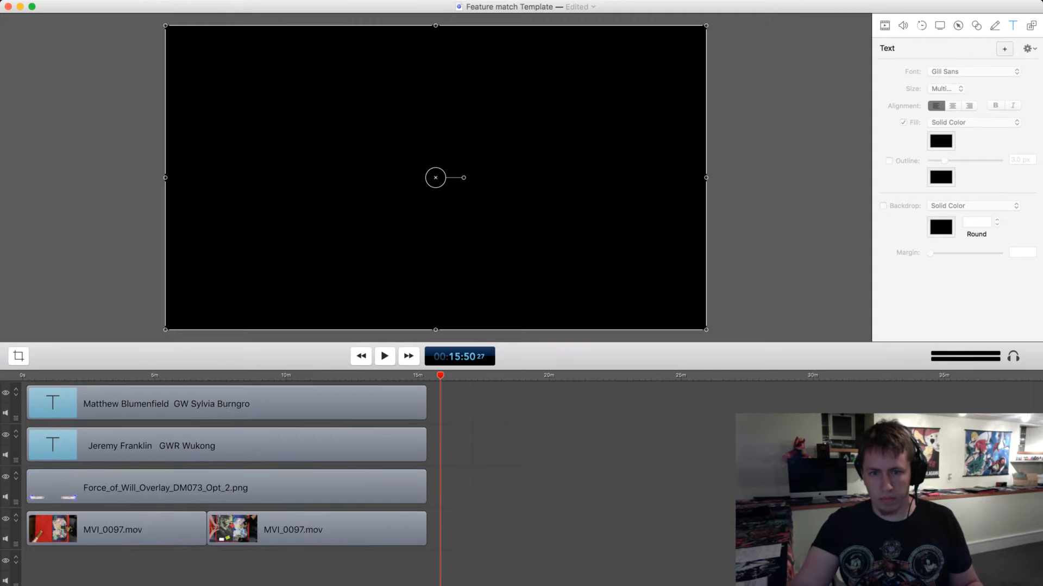
scroll(225, 484, "up", 5)
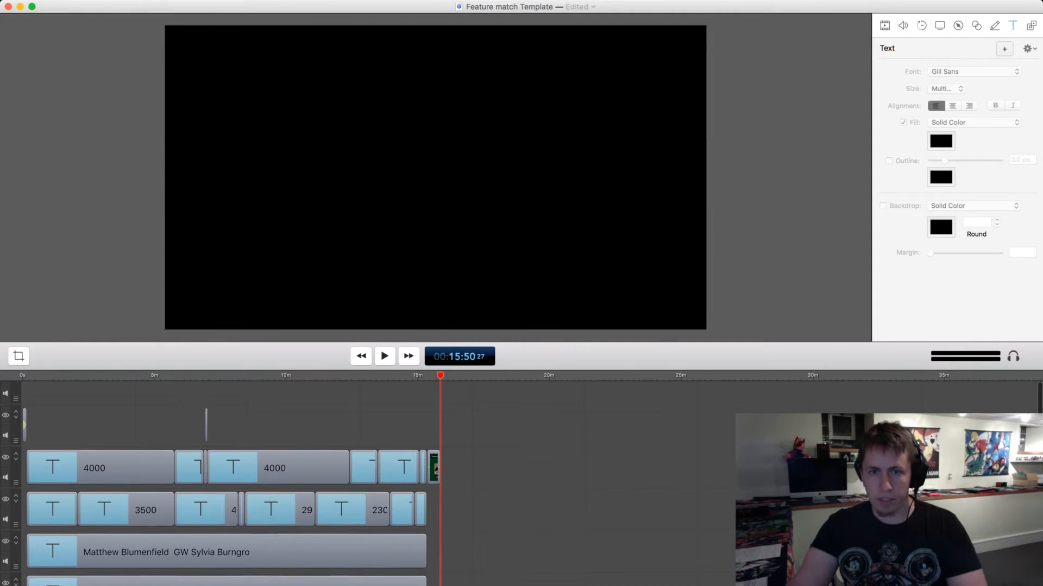
Play the end screen from its start at 00:15:20 and save the Feature match Template project.
key("super+Left")
key("super+Left")
key("space")
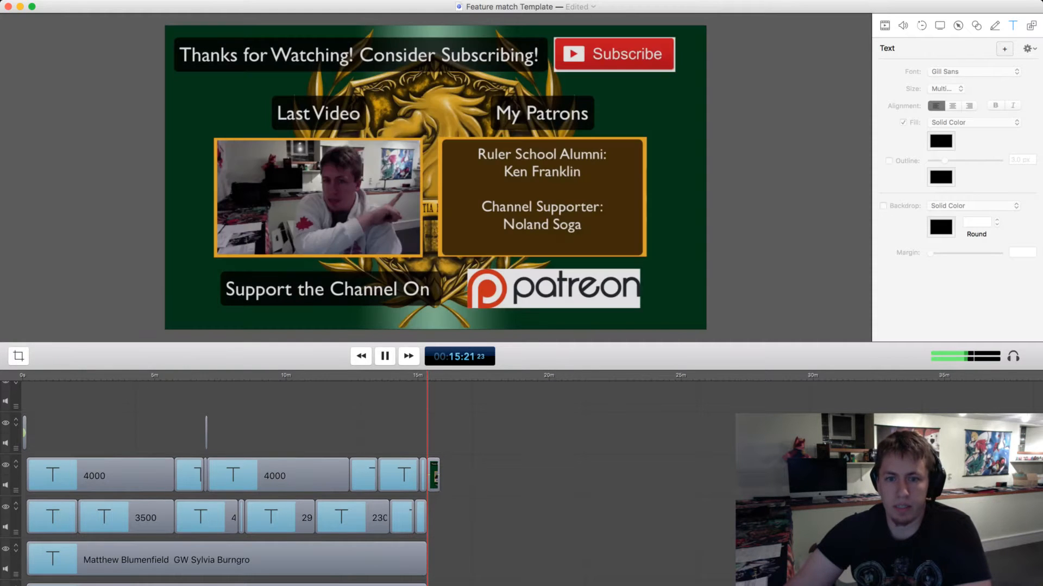
scroll(228, 484, "down", 5)
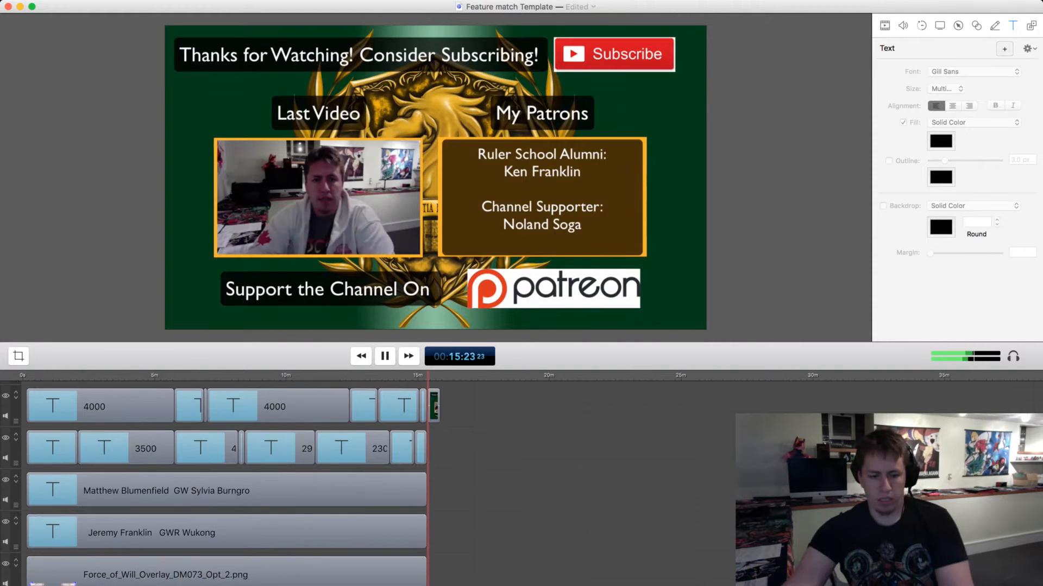
scroll(226, 473, "down", 1)
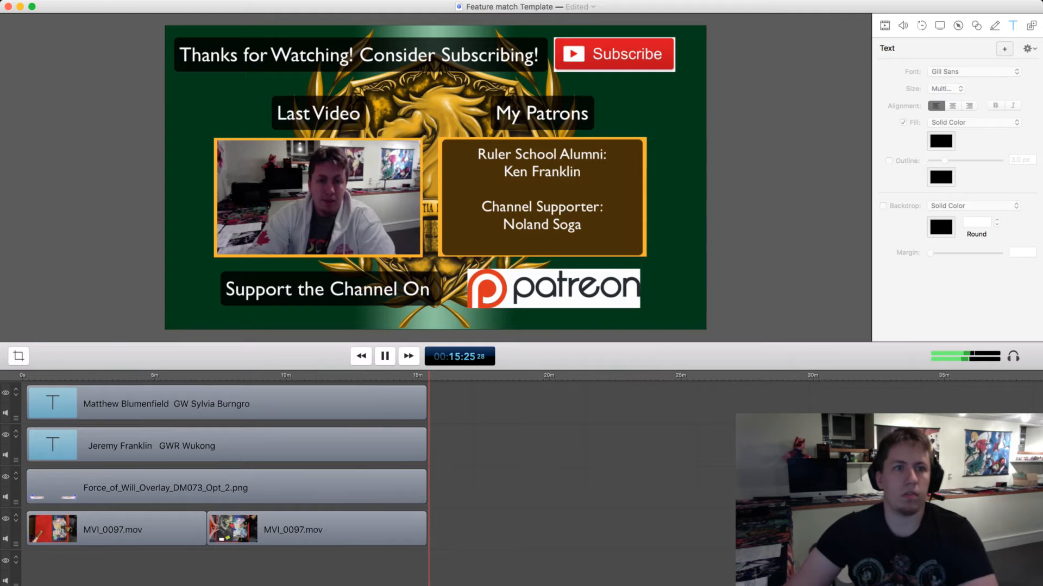
key("super+s")
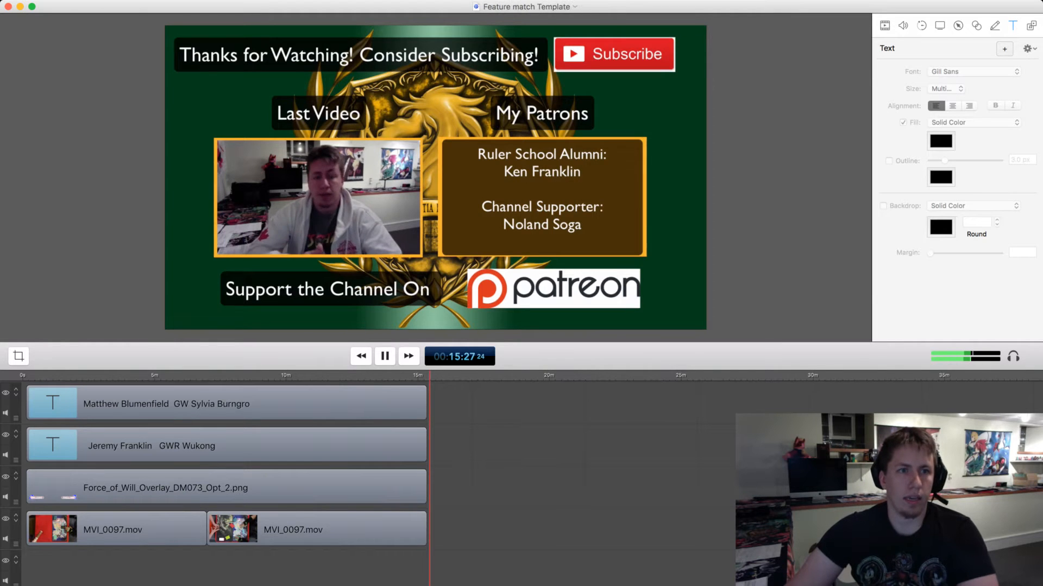